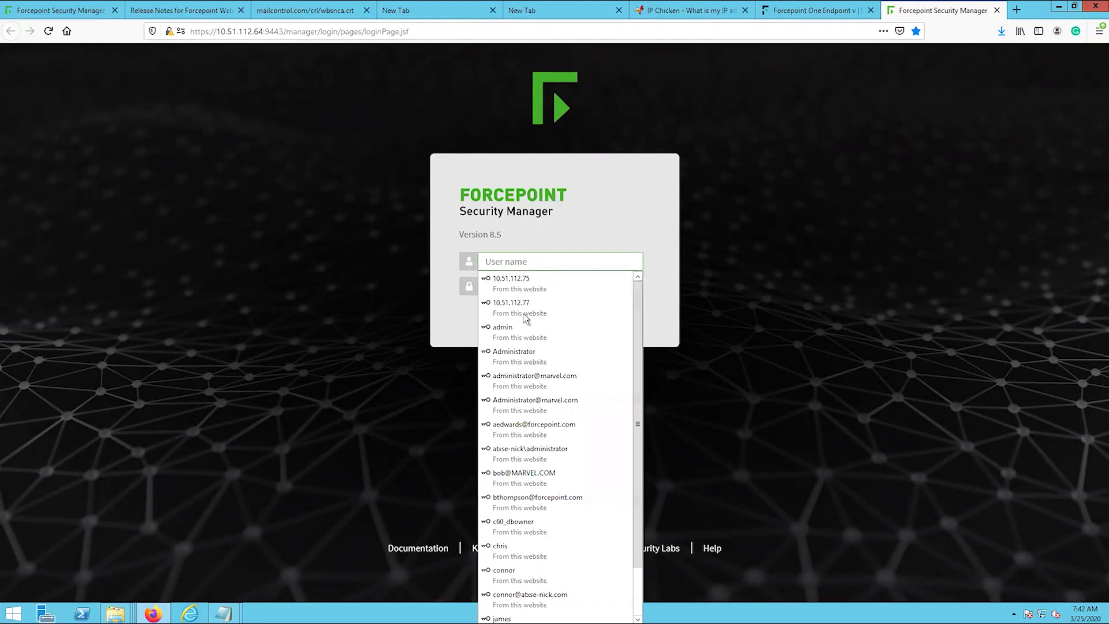
- Log on with the saved admin user name from the autocomplete list to reach the Web Dashboard
click(525, 332)
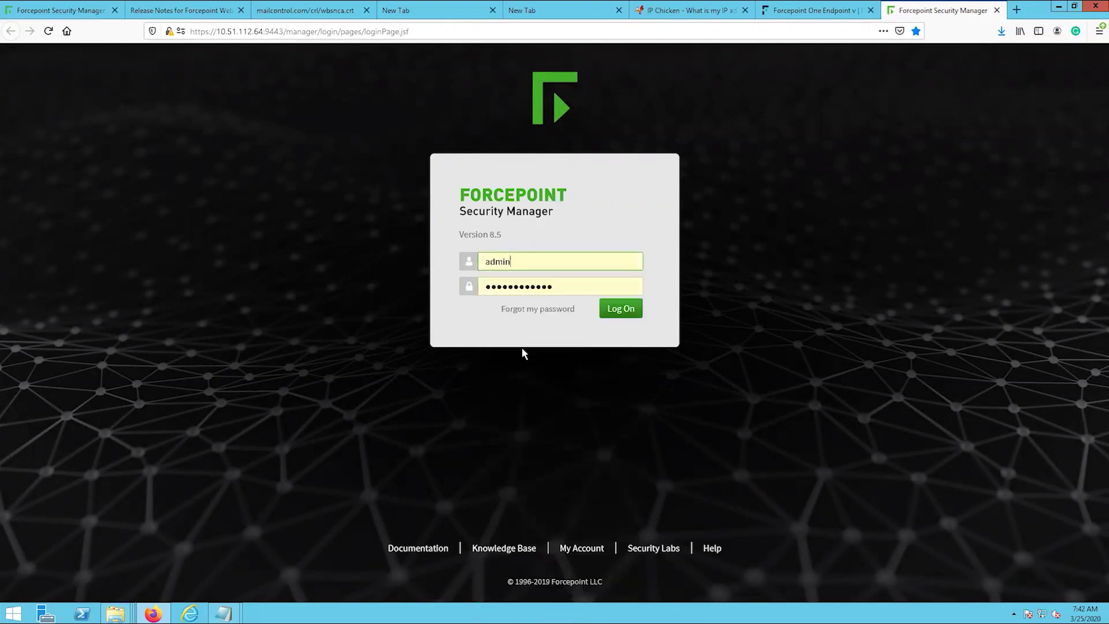
click(624, 312)
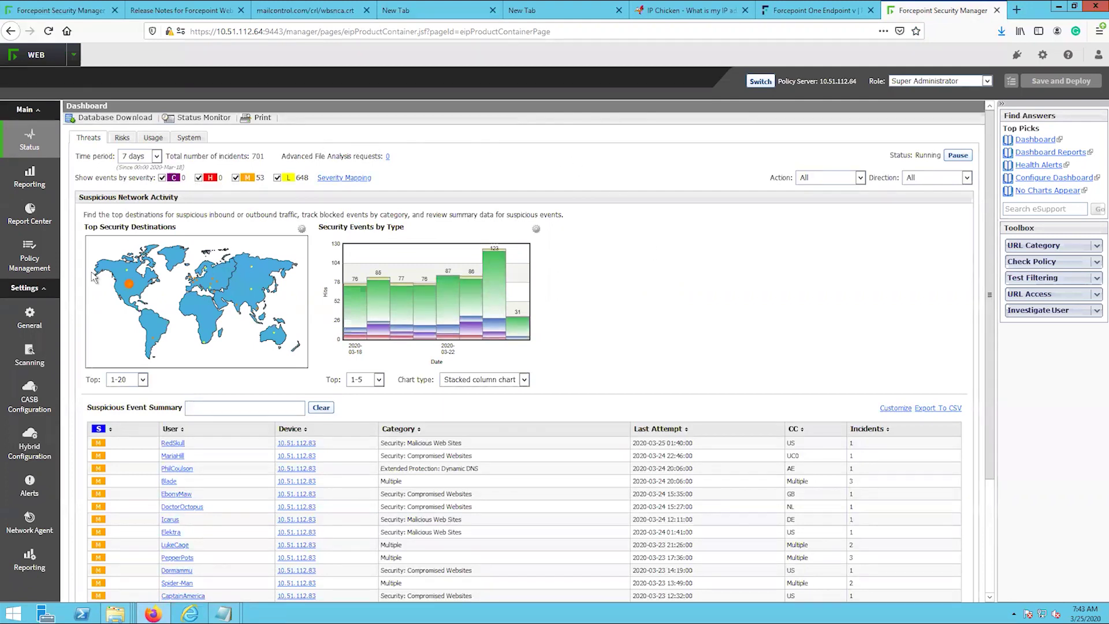
mouse_move(53, 317)
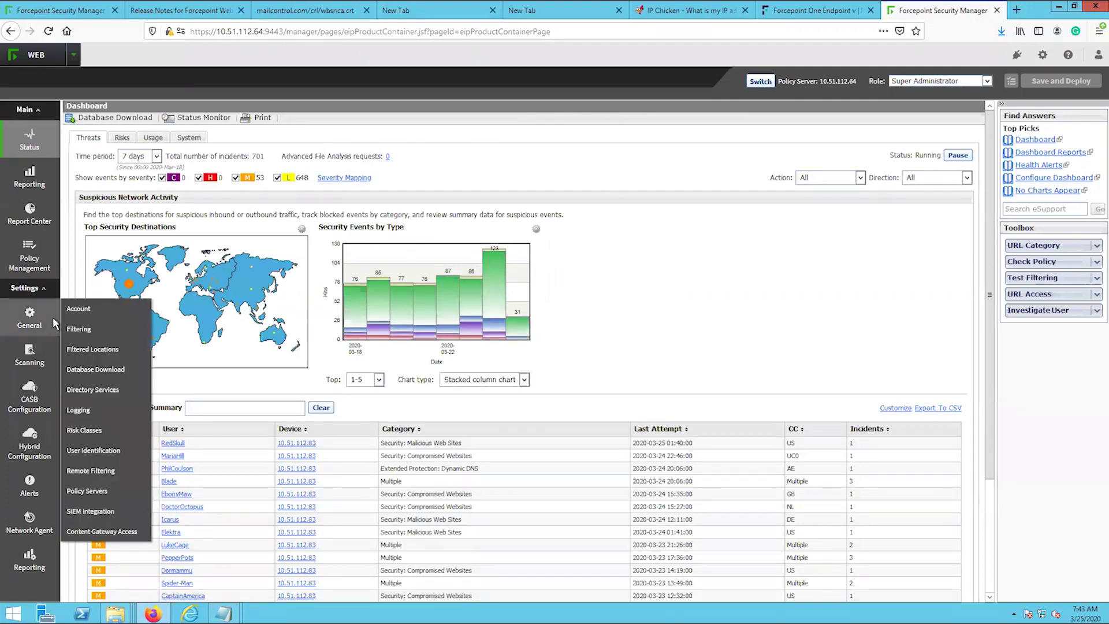
- Open Settings > General > Account and highlight Web Security Hybrid Module under Subscribed Features
click(91, 311)
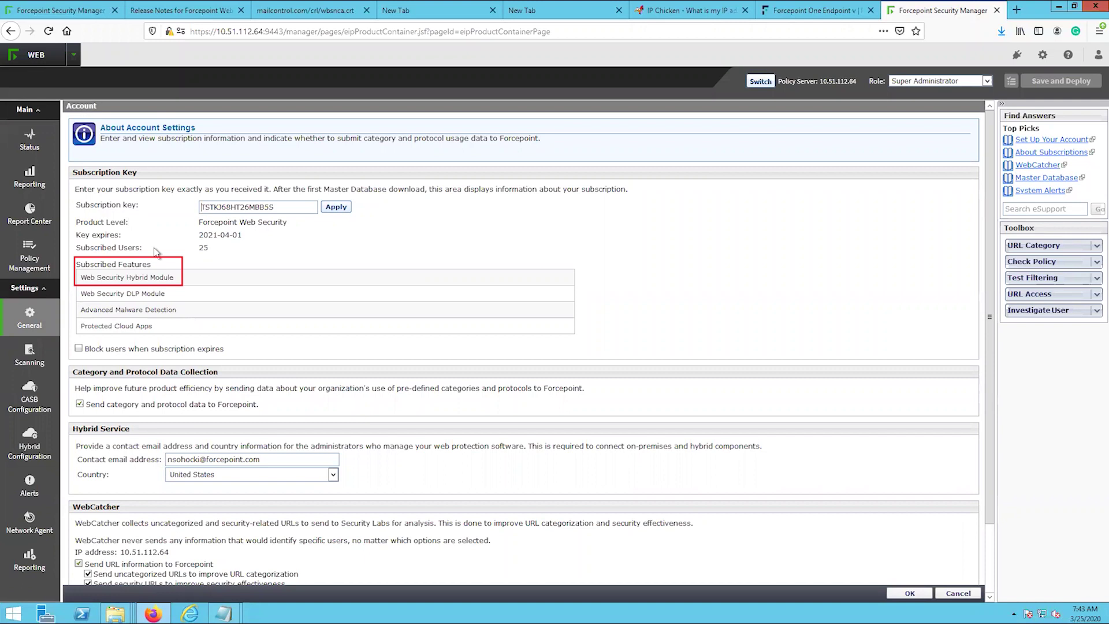
drag(173, 278, 82, 280)
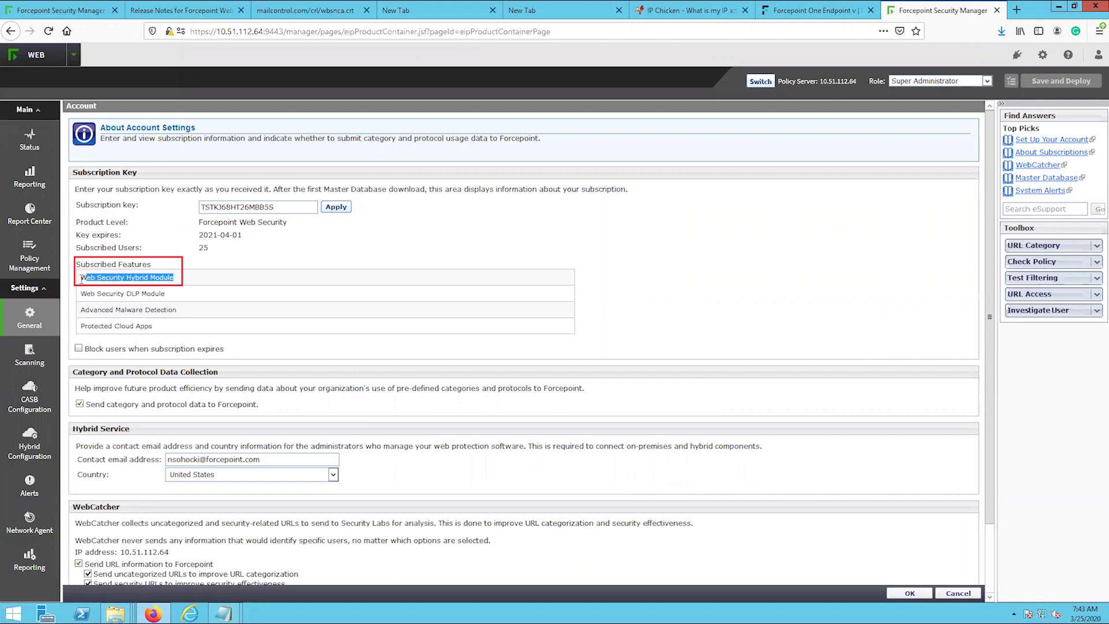
click(189, 281)
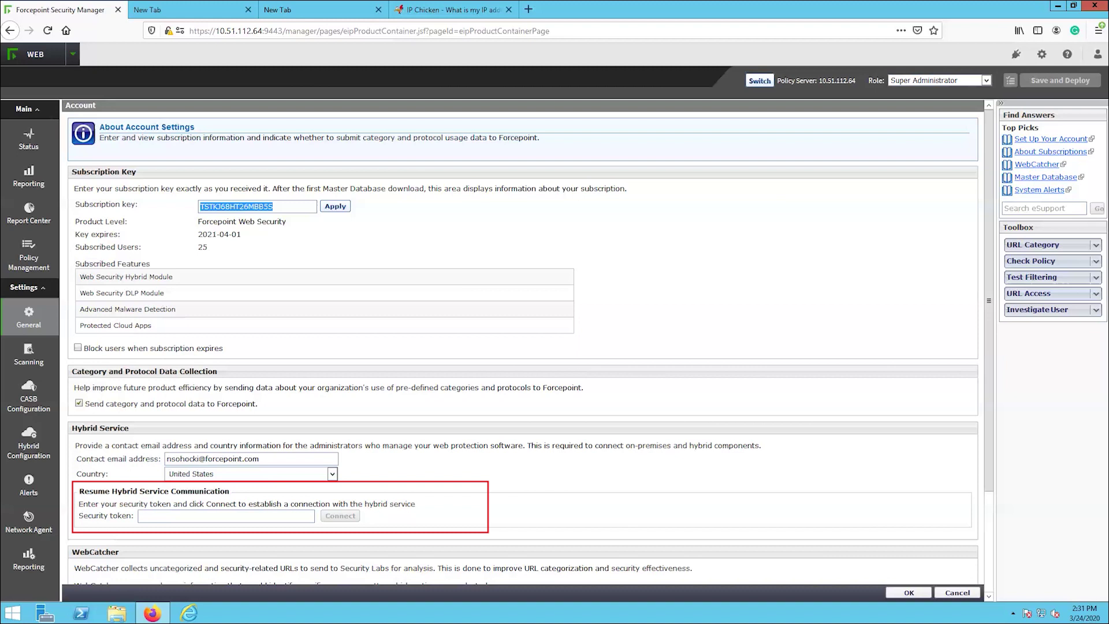
- Submit the pasted security token to the hybrid service, accept the account changes, and deploy them
click(269, 511)
key(ctrl+v)
click(342, 515)
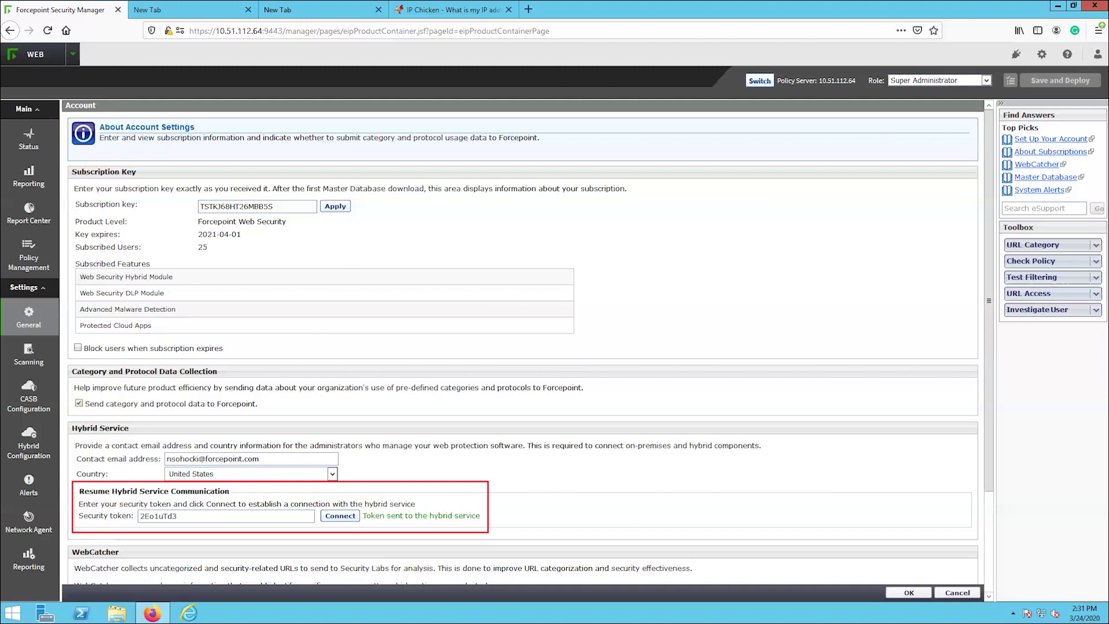
click(899, 593)
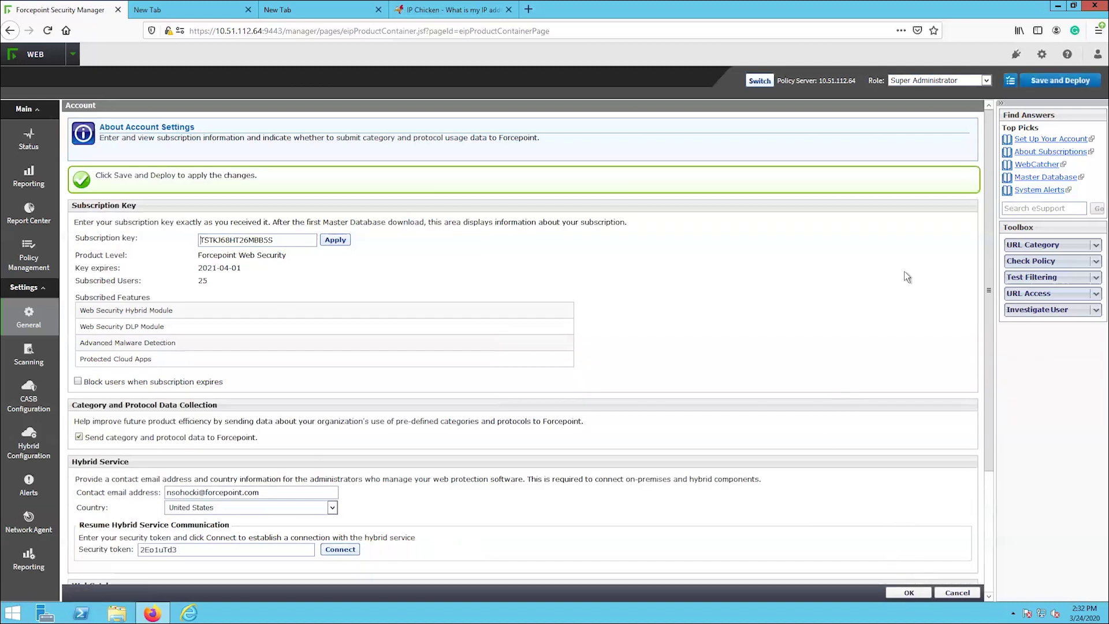
click(1058, 85)
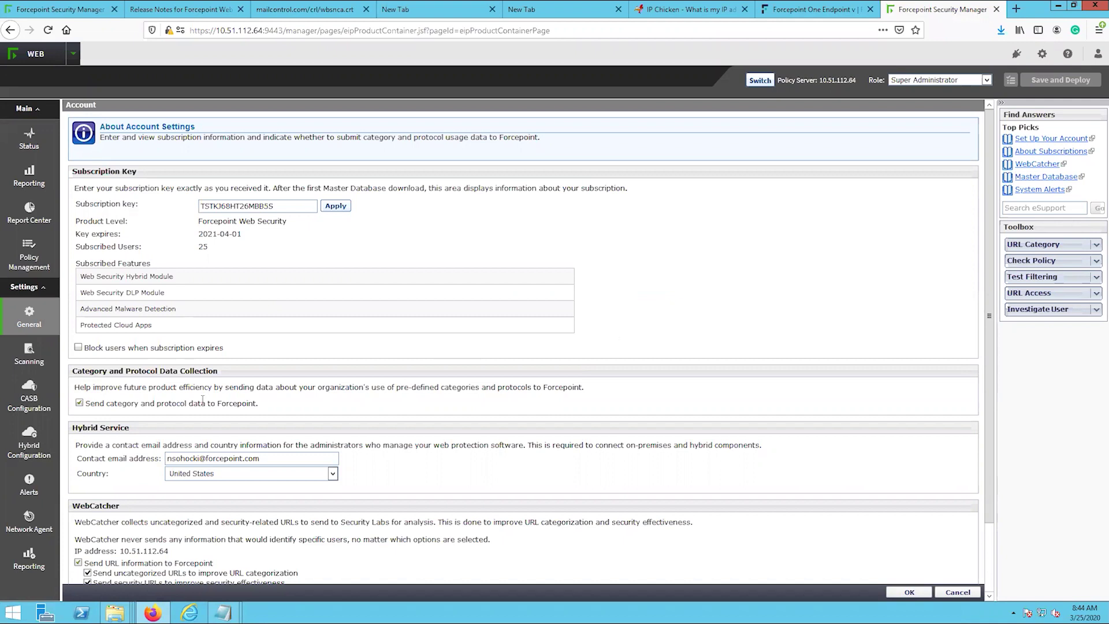
- Check Shared User Data, then review Directory Services and start adding a global catalog server
mouse_move(44, 448)
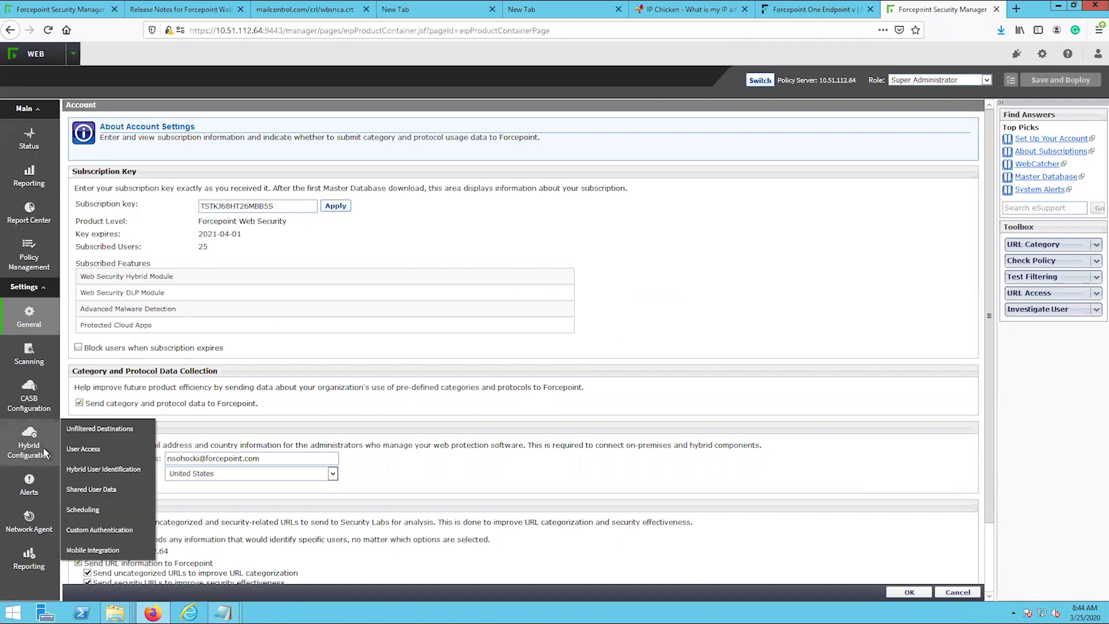
click(88, 489)
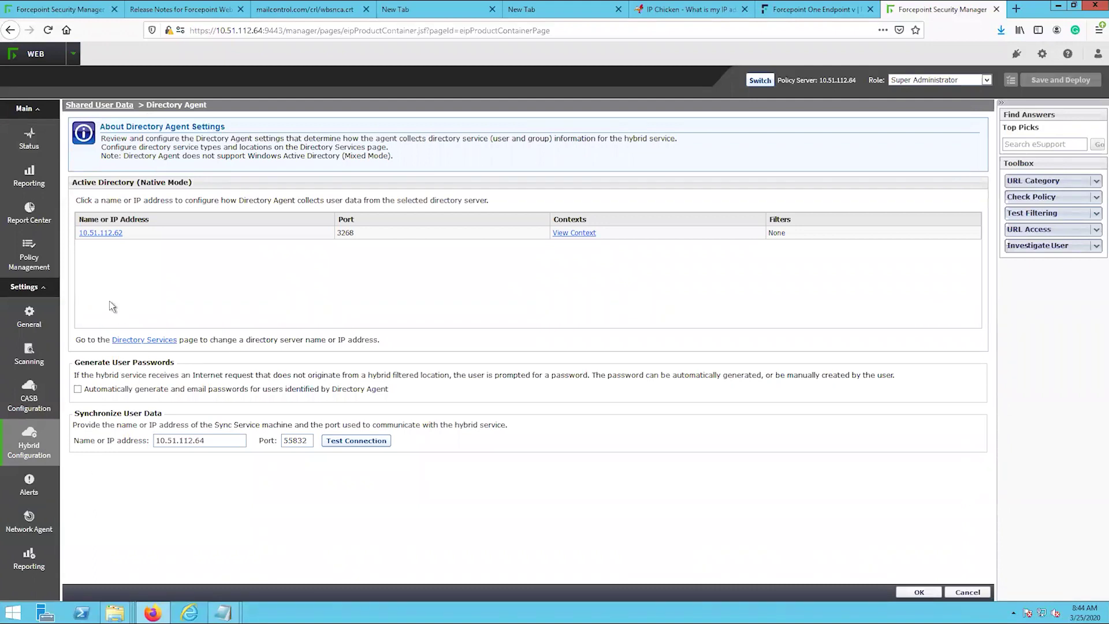
mouse_move(28, 320)
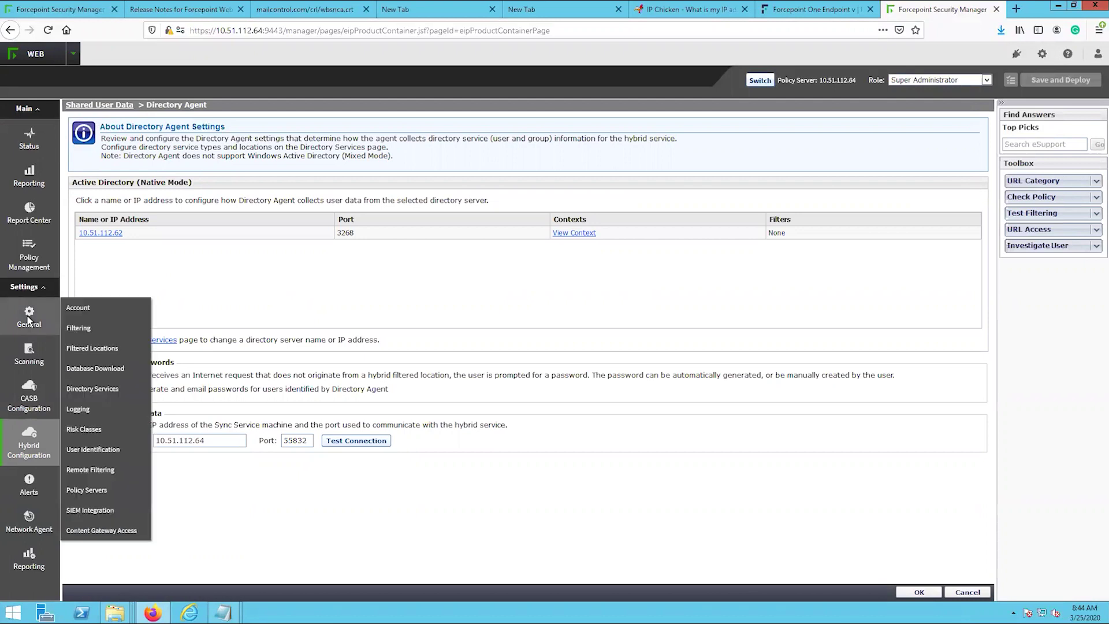
click(95, 390)
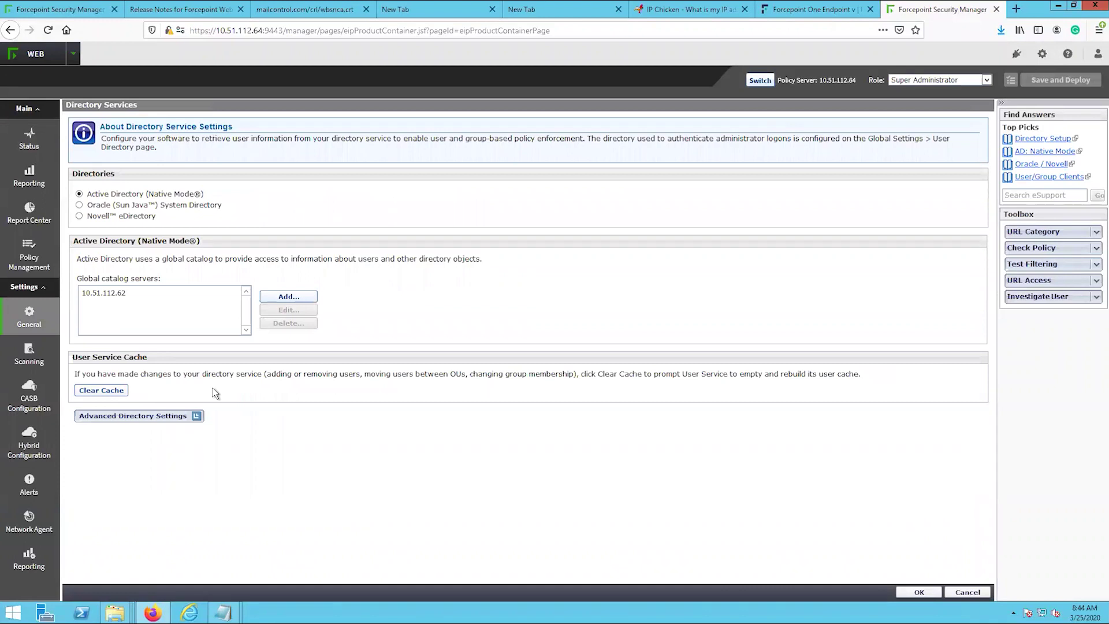
click(306, 297)
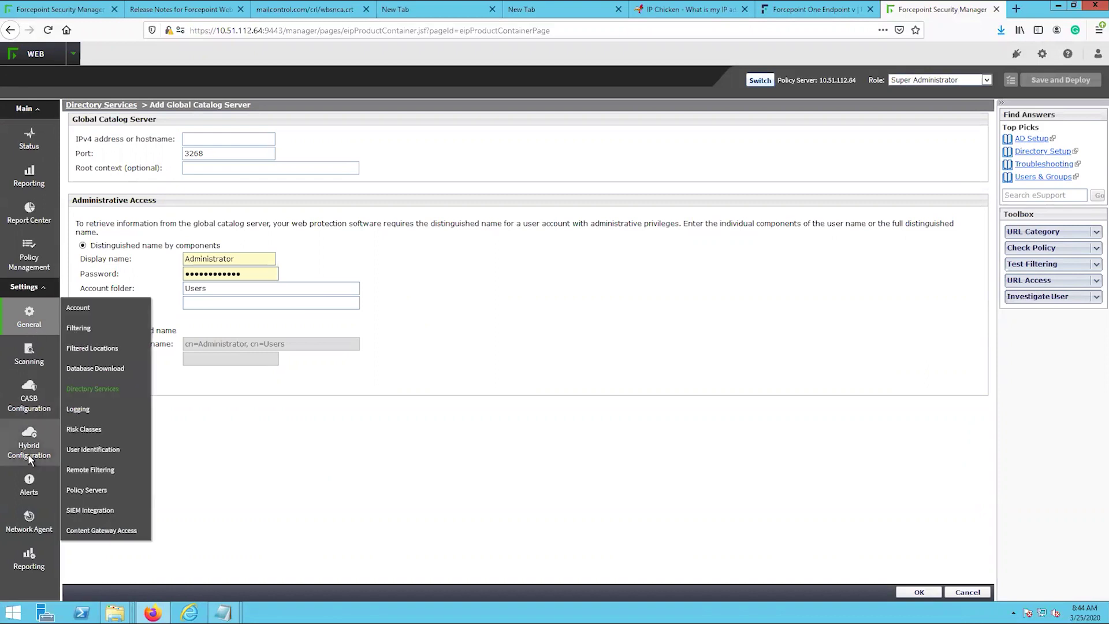
- Return to Shared User Data and open the 10.51.112.62 server's Directory Agent settings
mouse_move(41, 458)
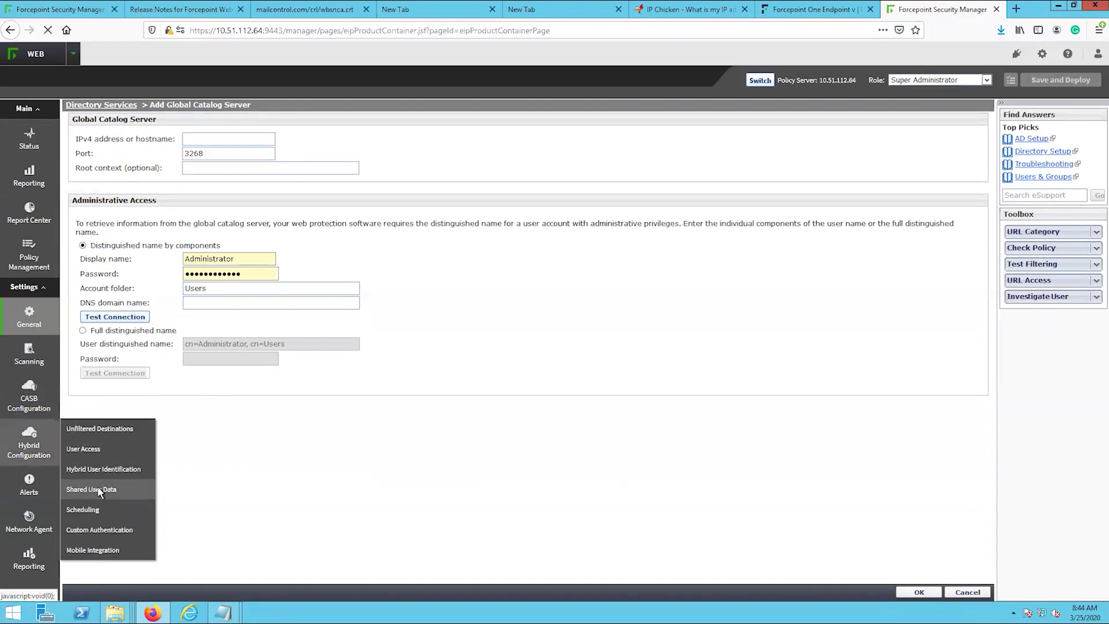
click(99, 490)
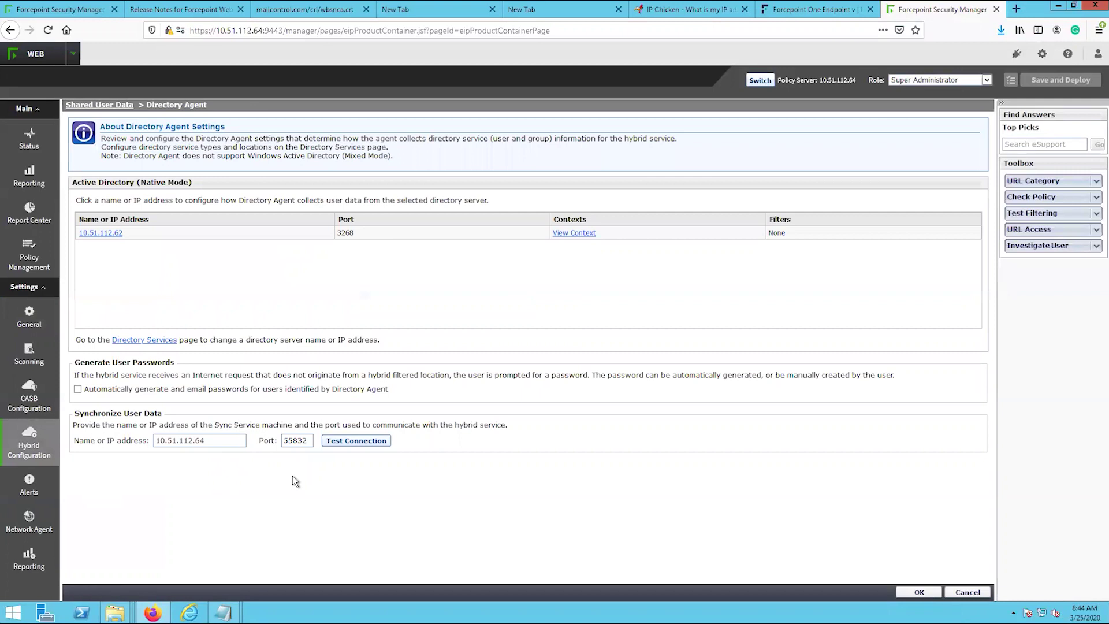
click(91, 233)
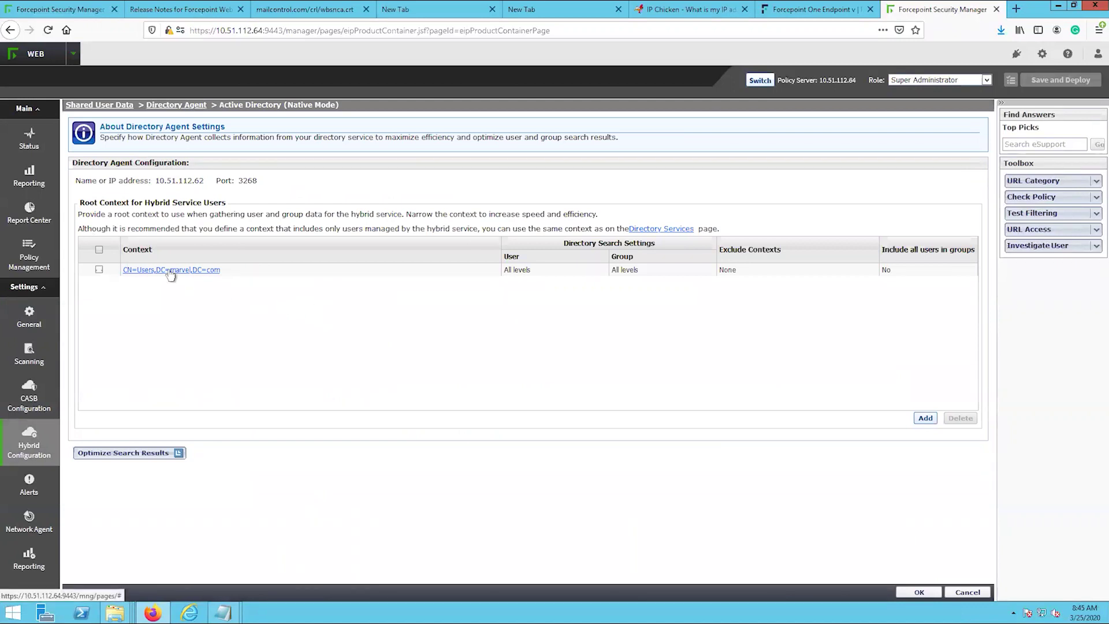
- Add CN=Users under DC=com > DC=marvel as the 10.51.112.62 root context, then save and deploy
click(923, 419)
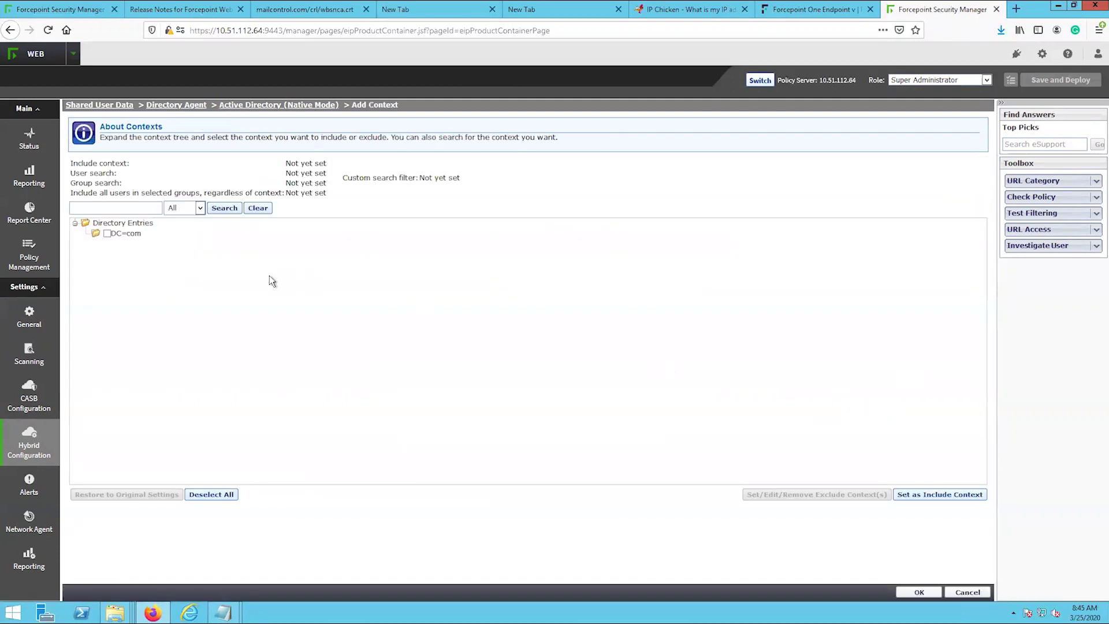
click(92, 236)
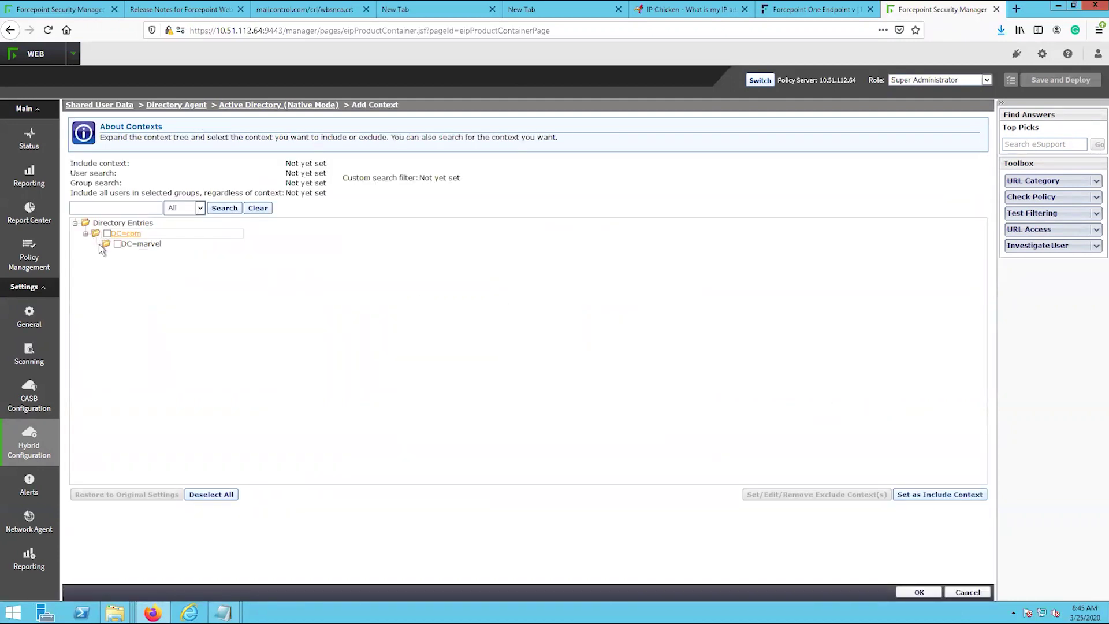
click(104, 245)
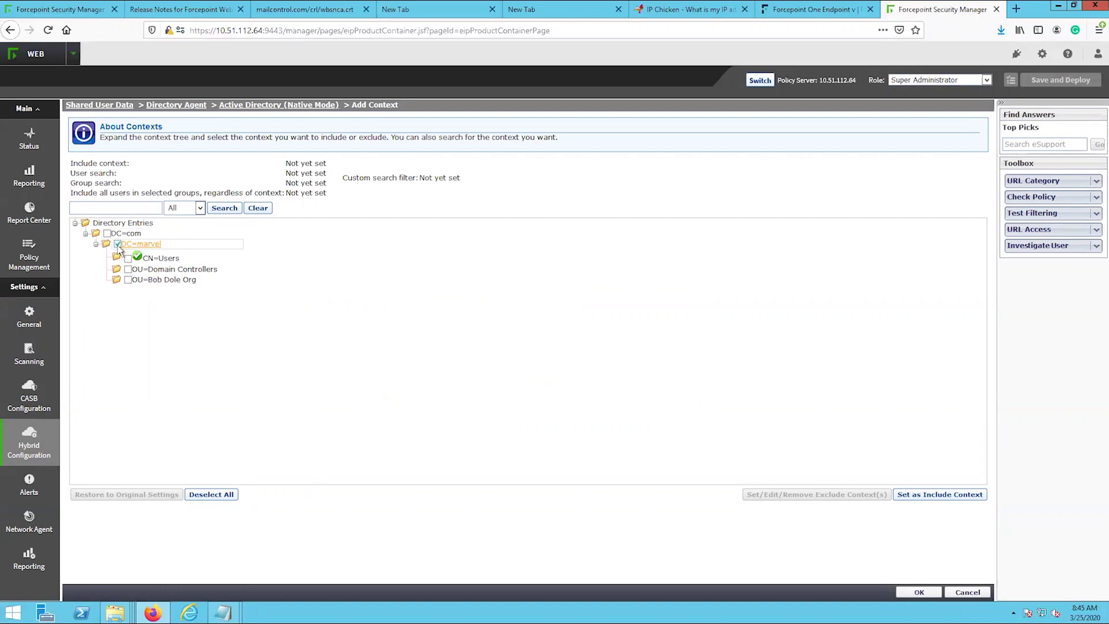
click(115, 245)
click(129, 259)
click(919, 592)
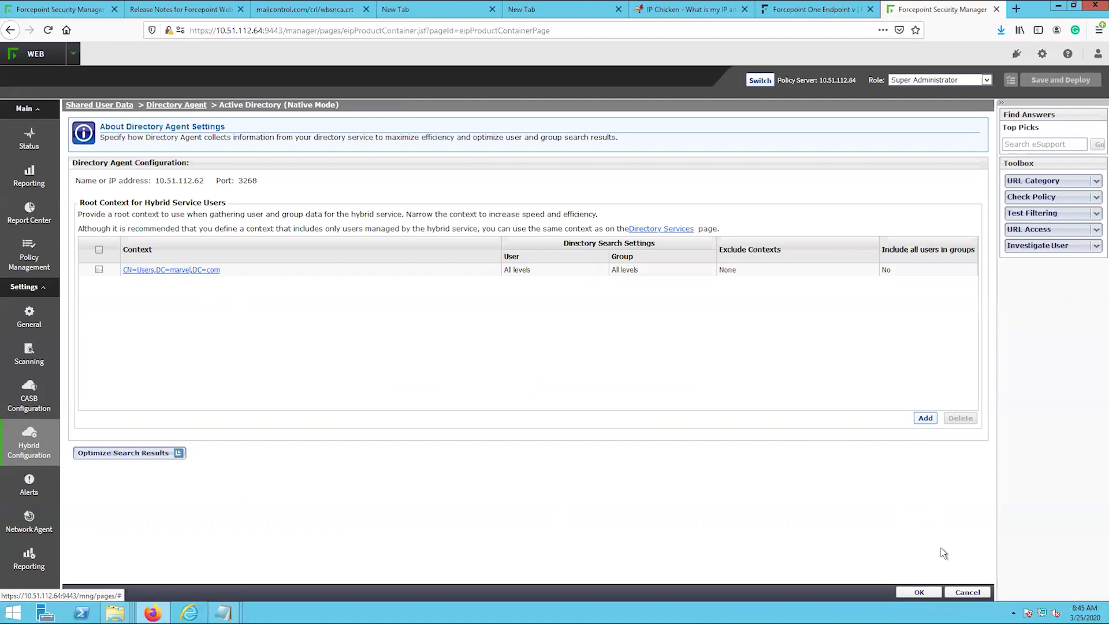
click(924, 595)
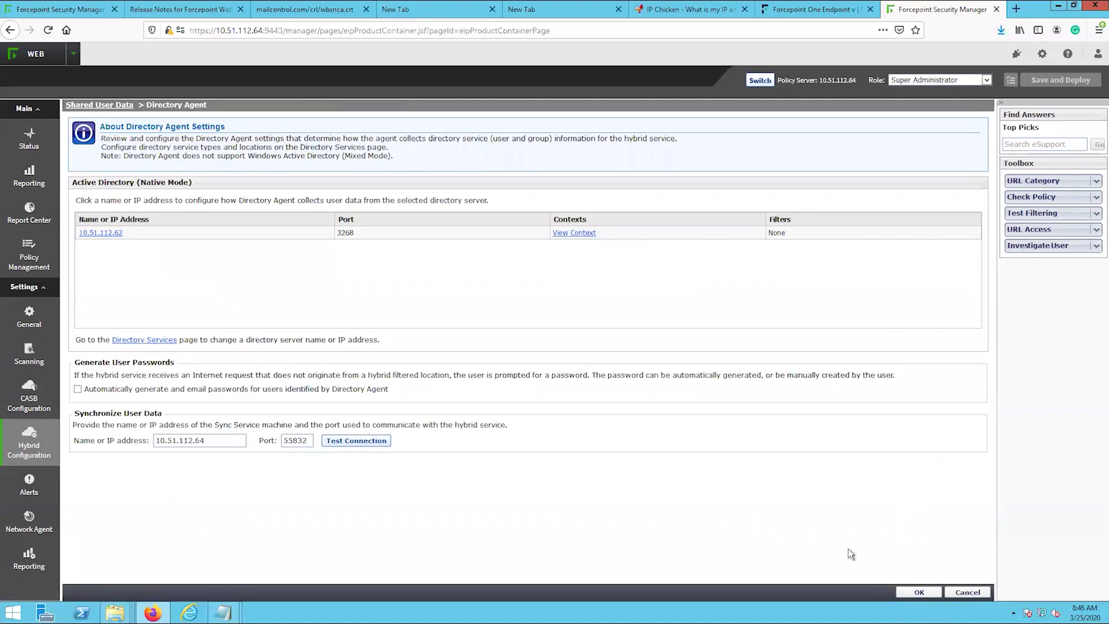
click(917, 592)
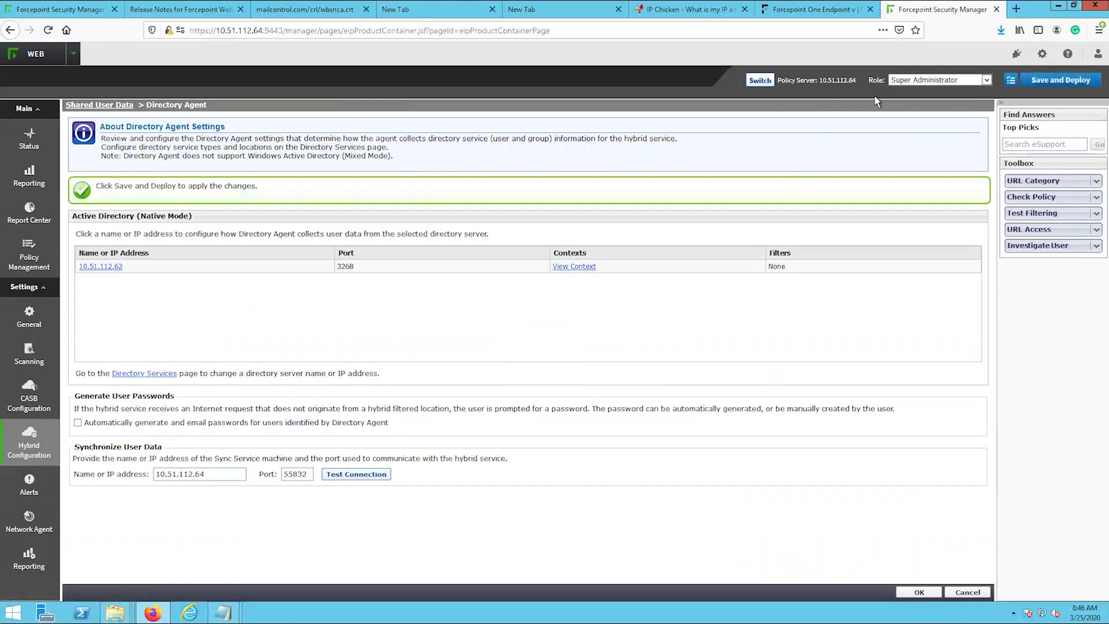
click(1050, 86)
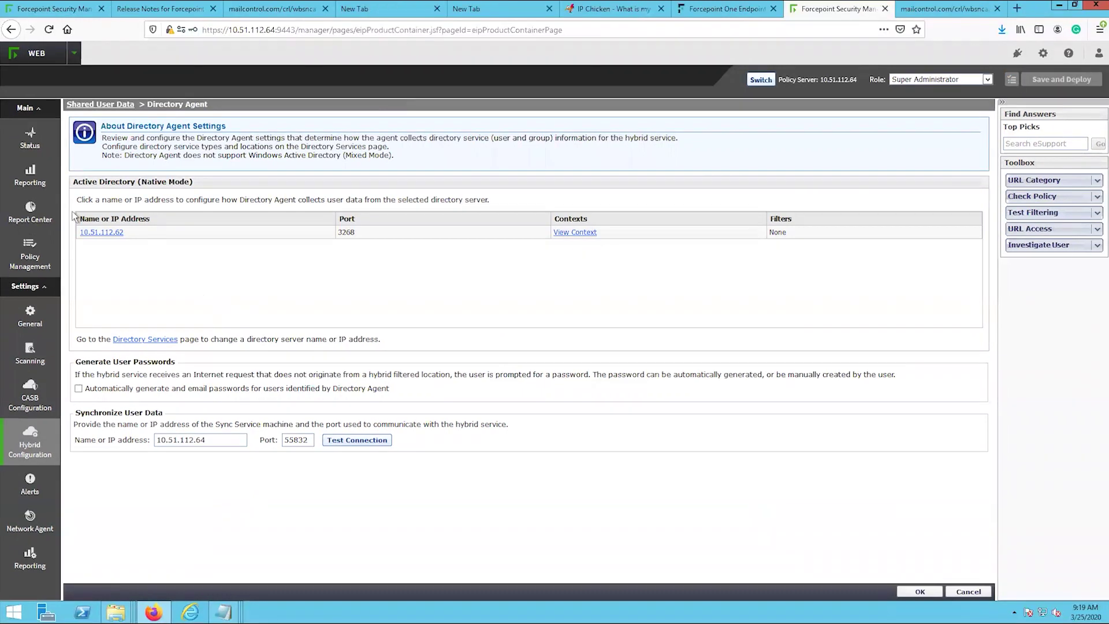
mouse_move(40, 134)
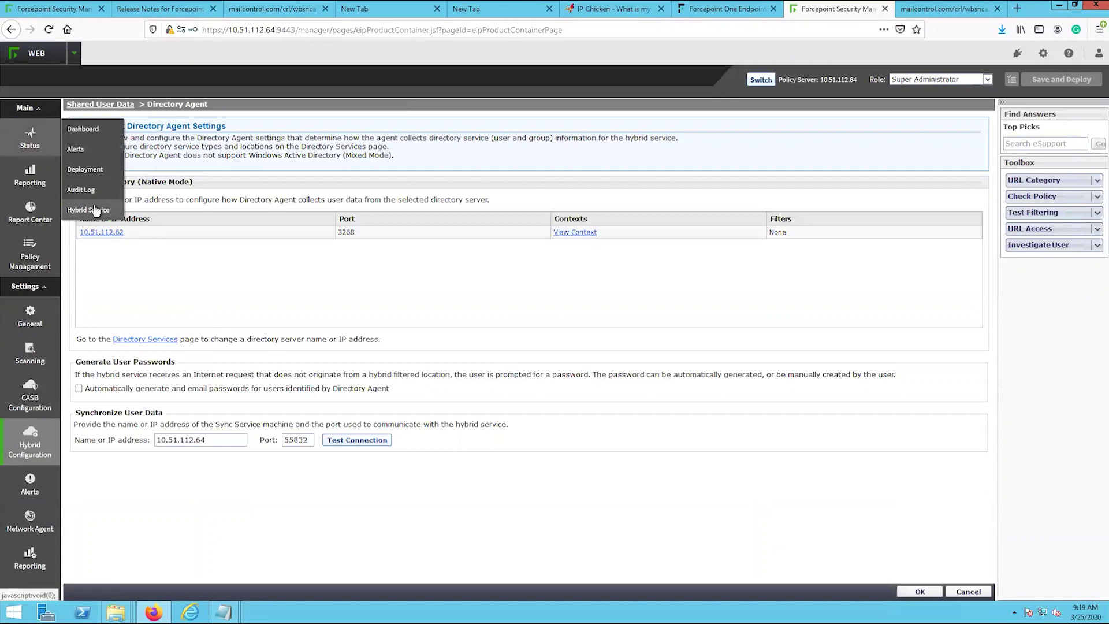
- Open the Hybrid Service status page and expand Sync Service Communication and Last Directory Agent Sync results
click(96, 210)
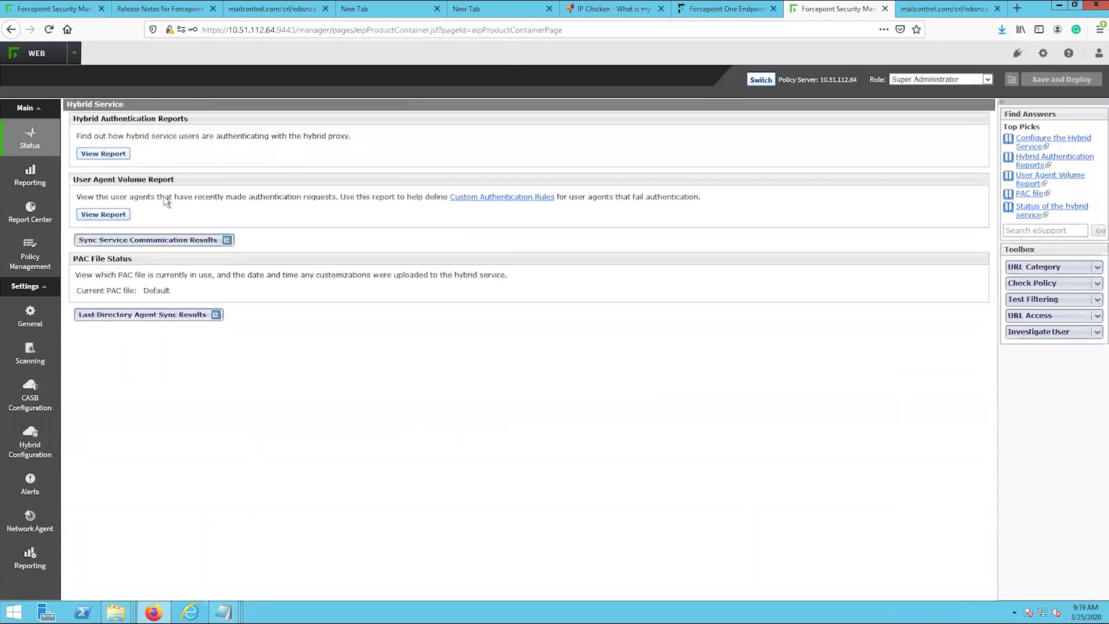
click(208, 242)
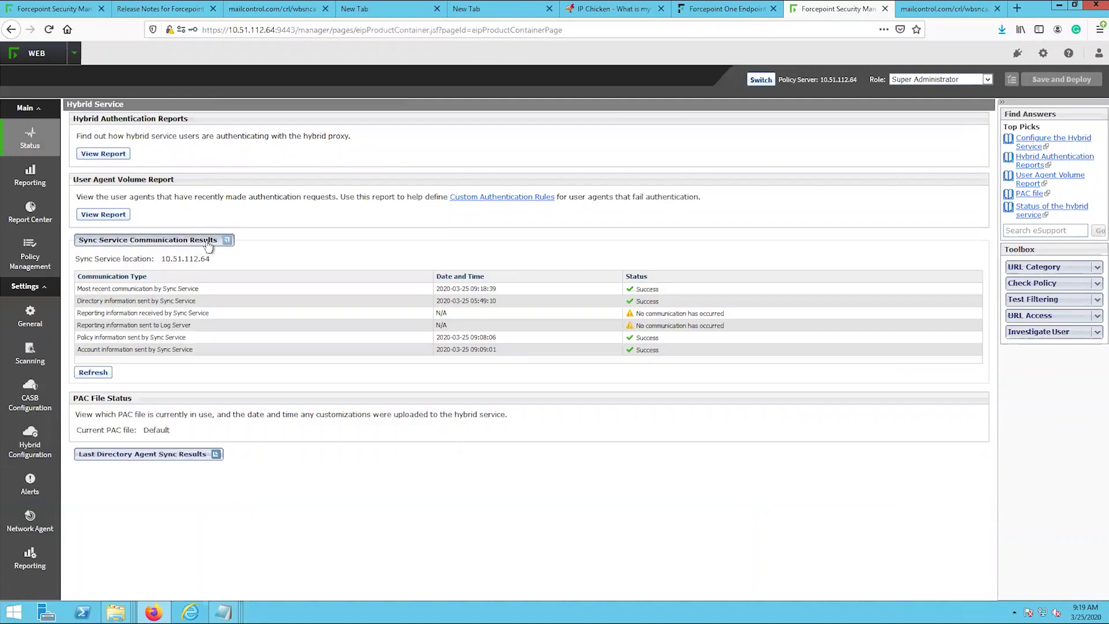
click(184, 454)
scroll(316, 467, down, 3)
scroll(316, 465, down, 1)
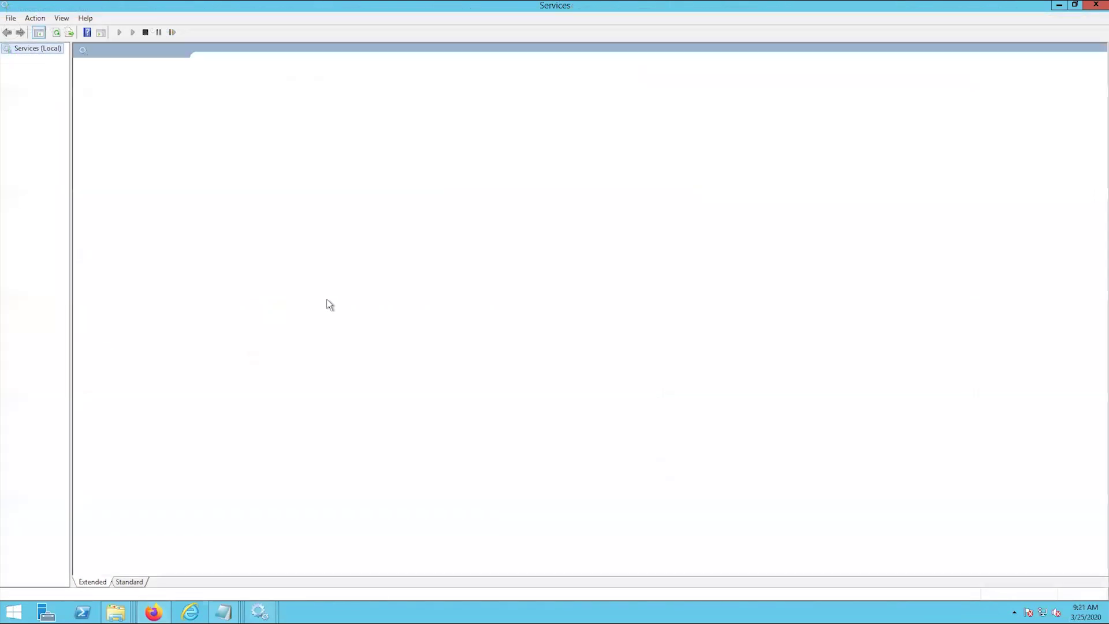
- Jump to the Websense services and select Websense Sync Service to read its description
key(w)
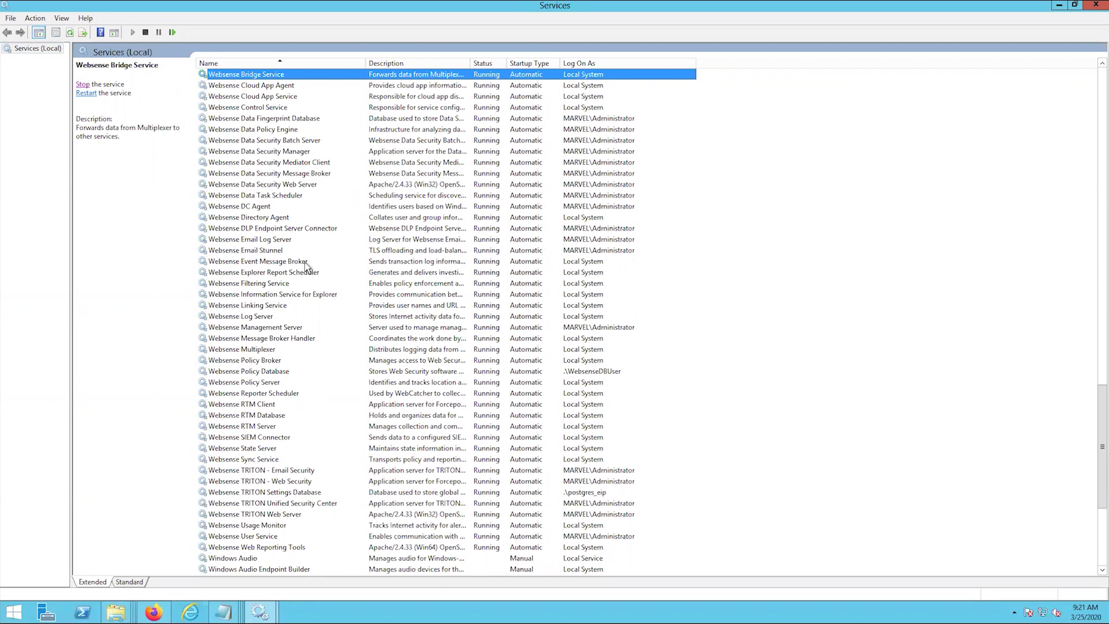
click(405, 460)
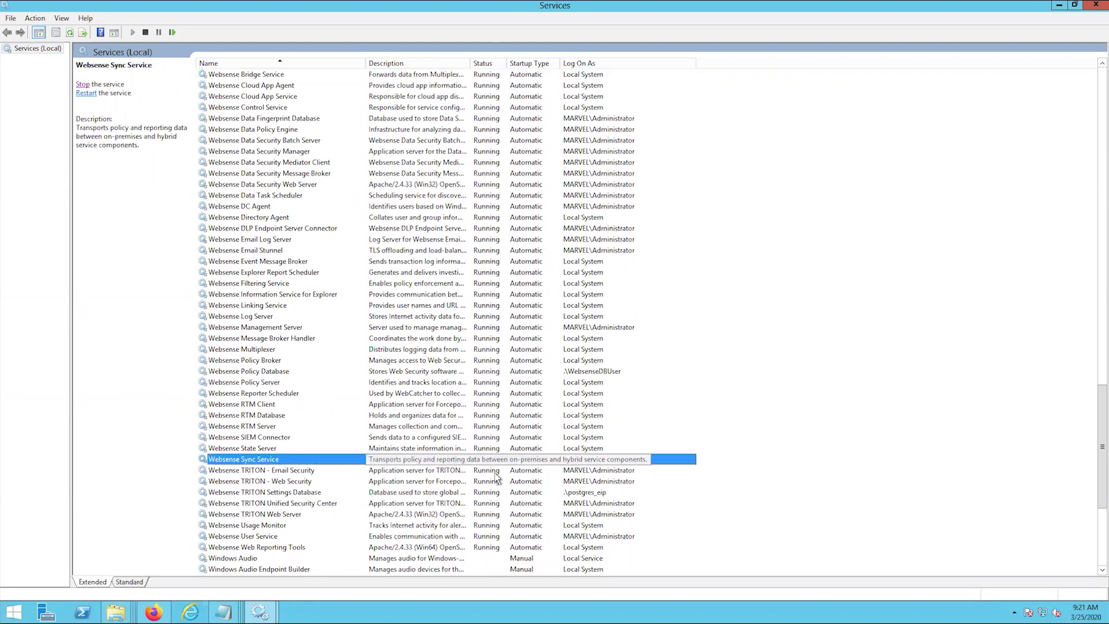
key(alt+Tab)
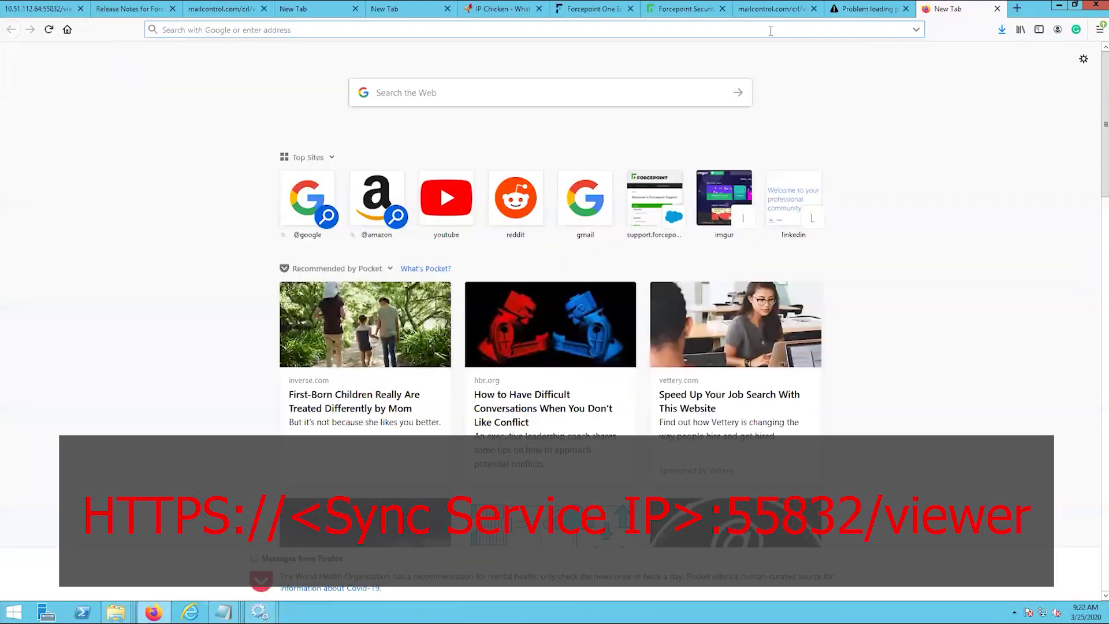
text(htt)
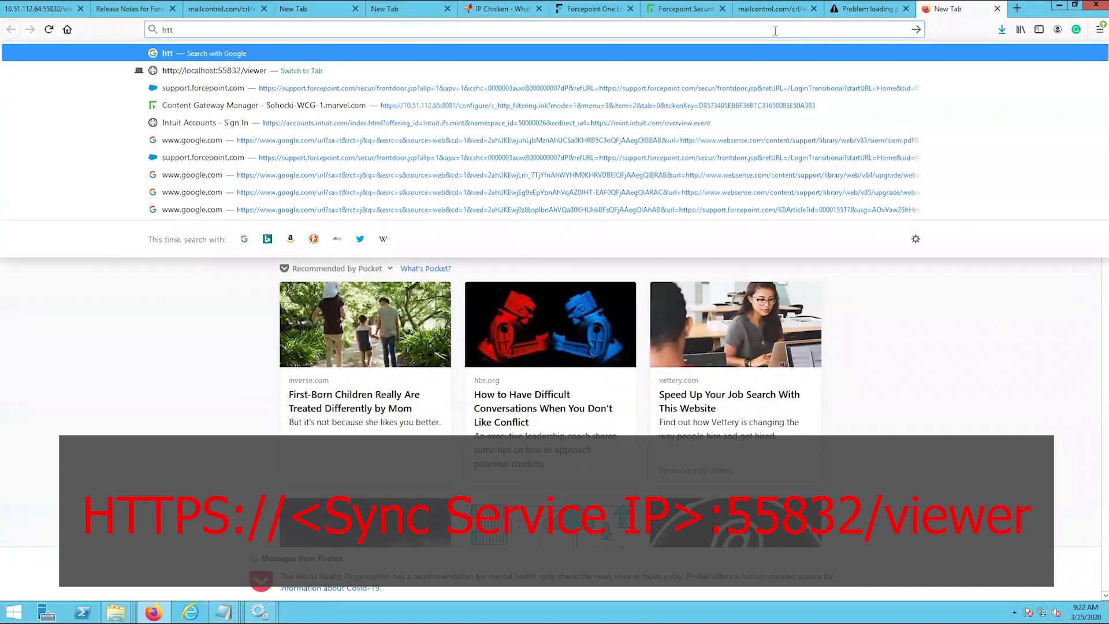
text(ps://)
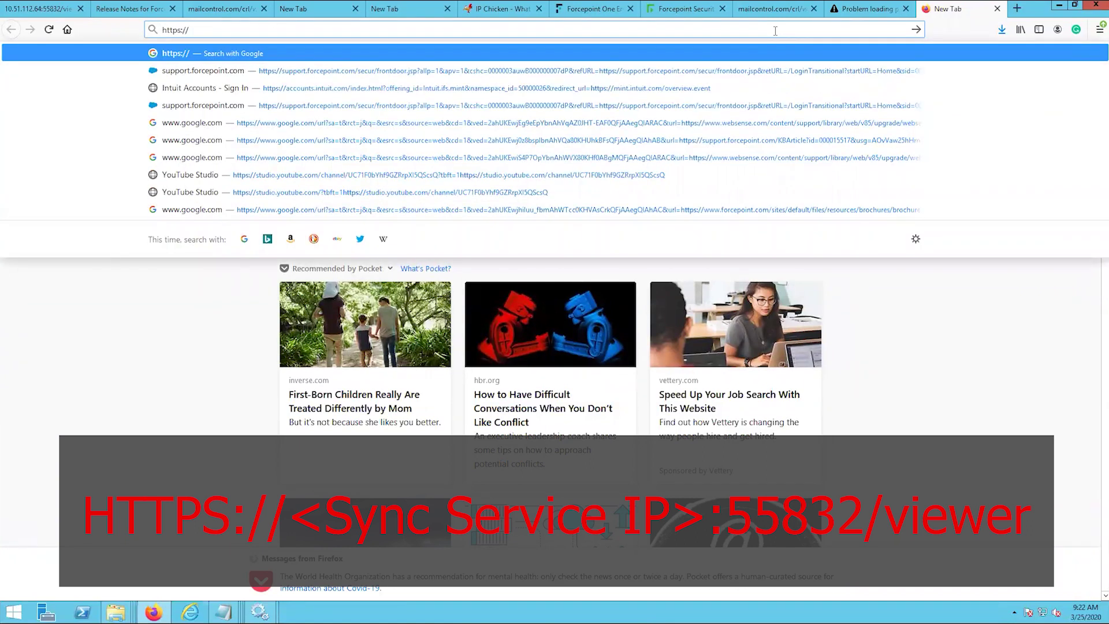
text(10.51.112.)
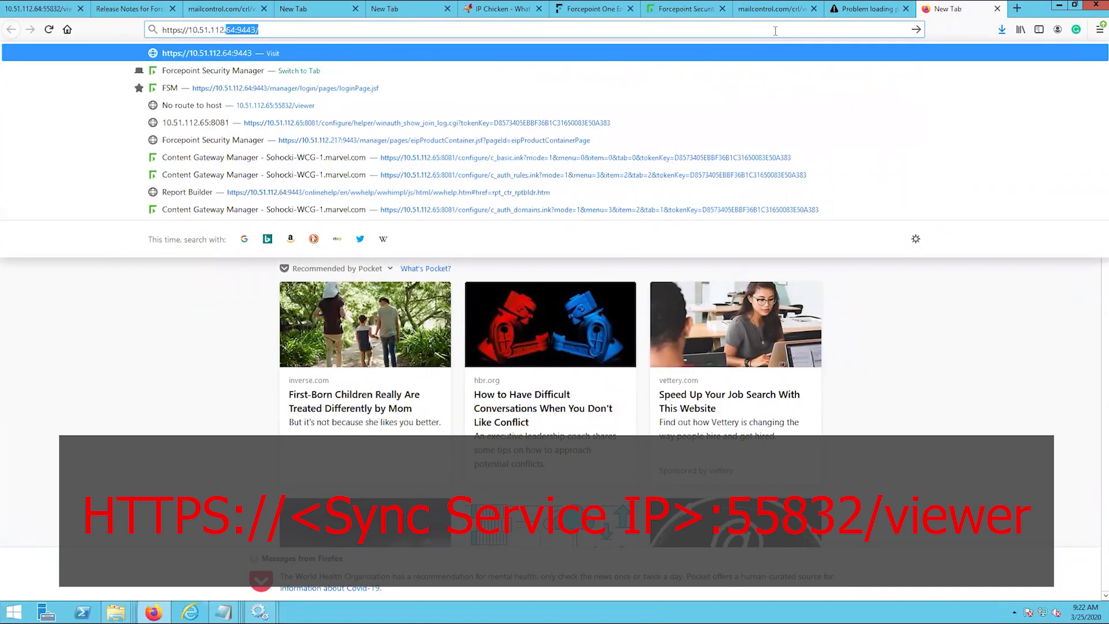
text(64:)
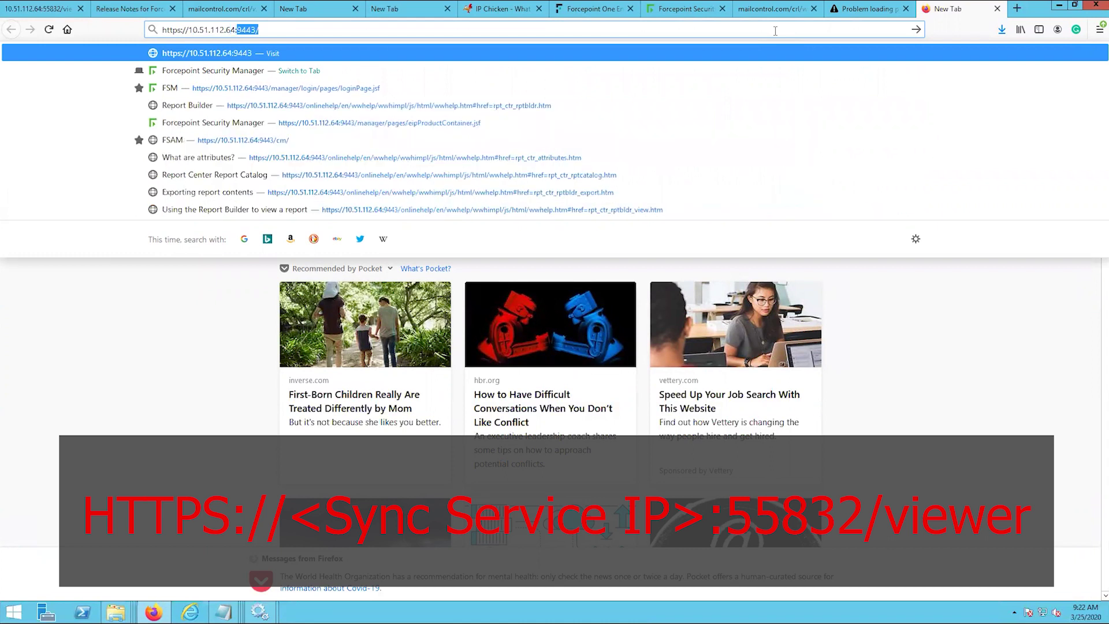
text(55832)
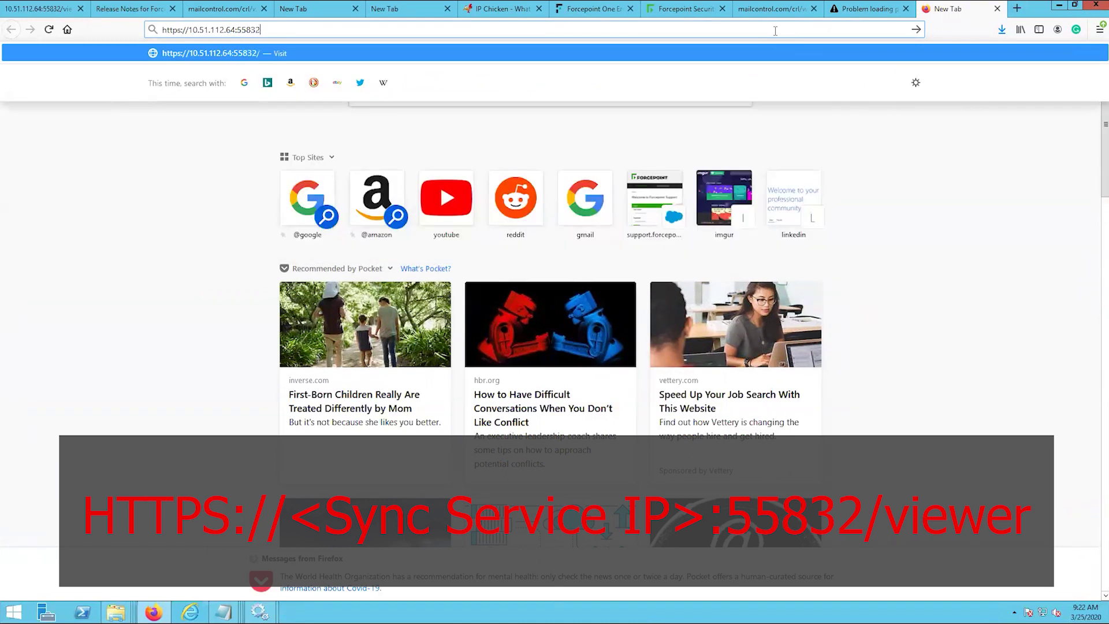
text(/viewer)
key(Return)
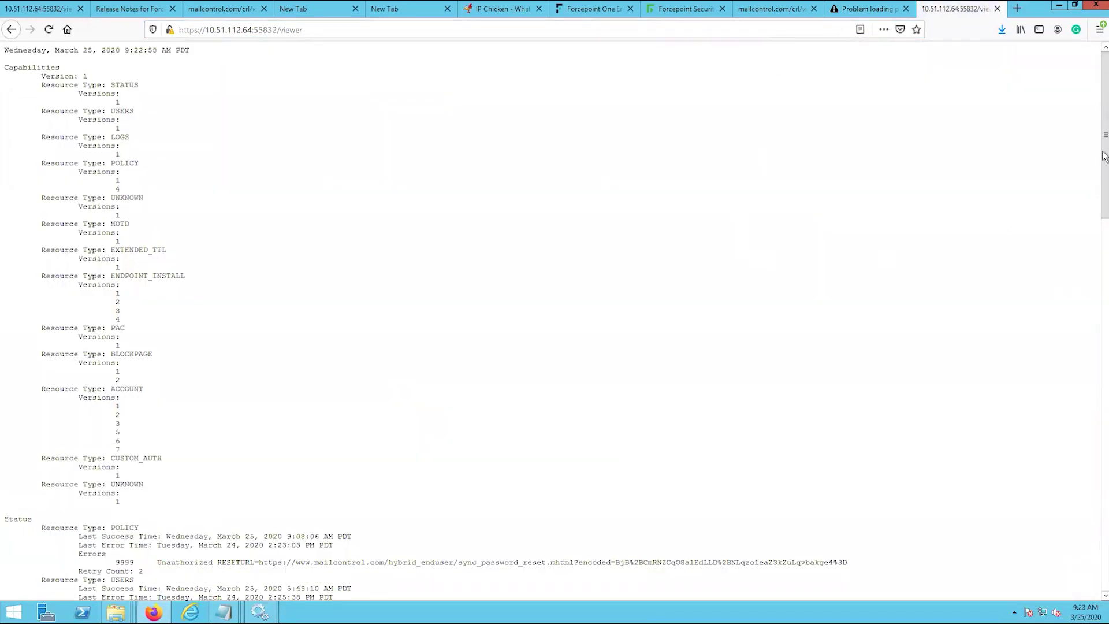
drag(1105, 153, 1097, 316)
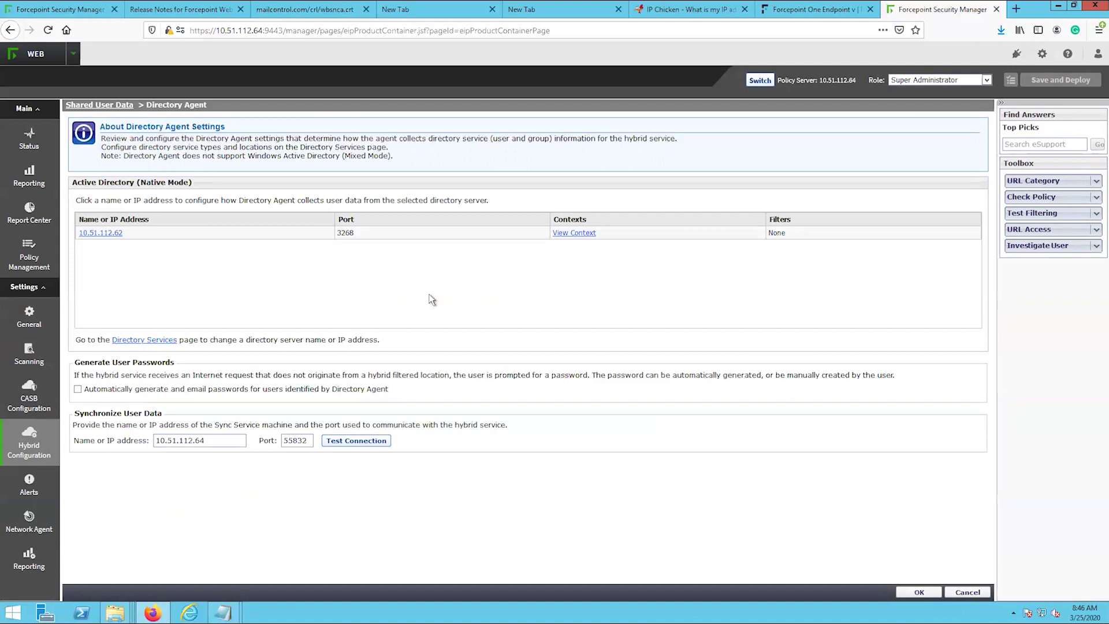
- Via Filtered Locations > Manage Explicit Proxies, create Primary WCG at 10.51.112.66 with ports 8080/8080/2020
click(42, 321)
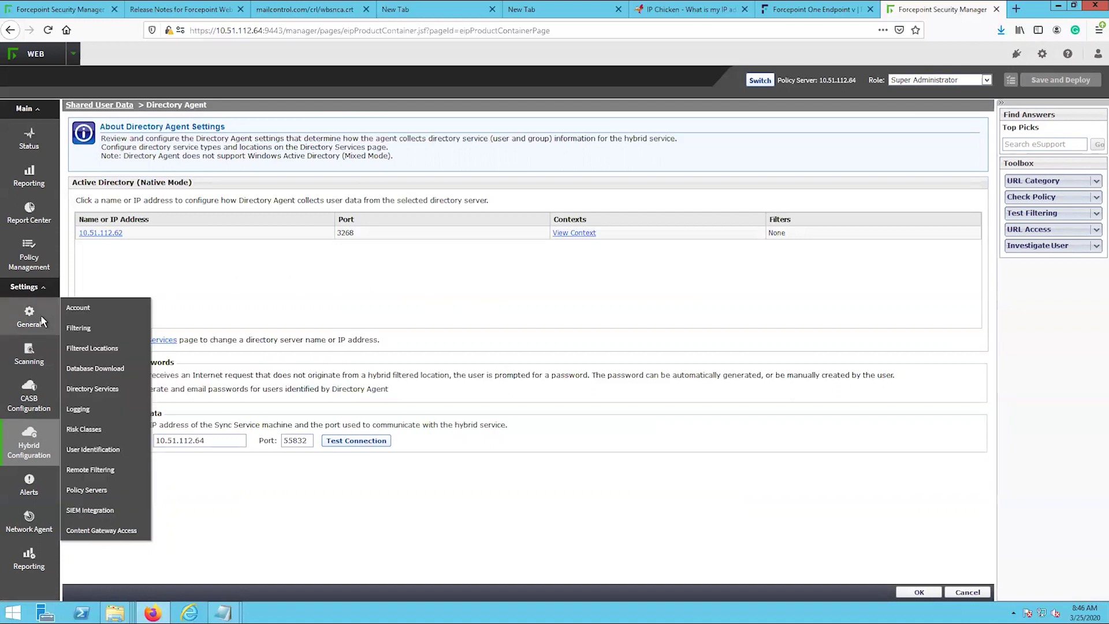
click(107, 352)
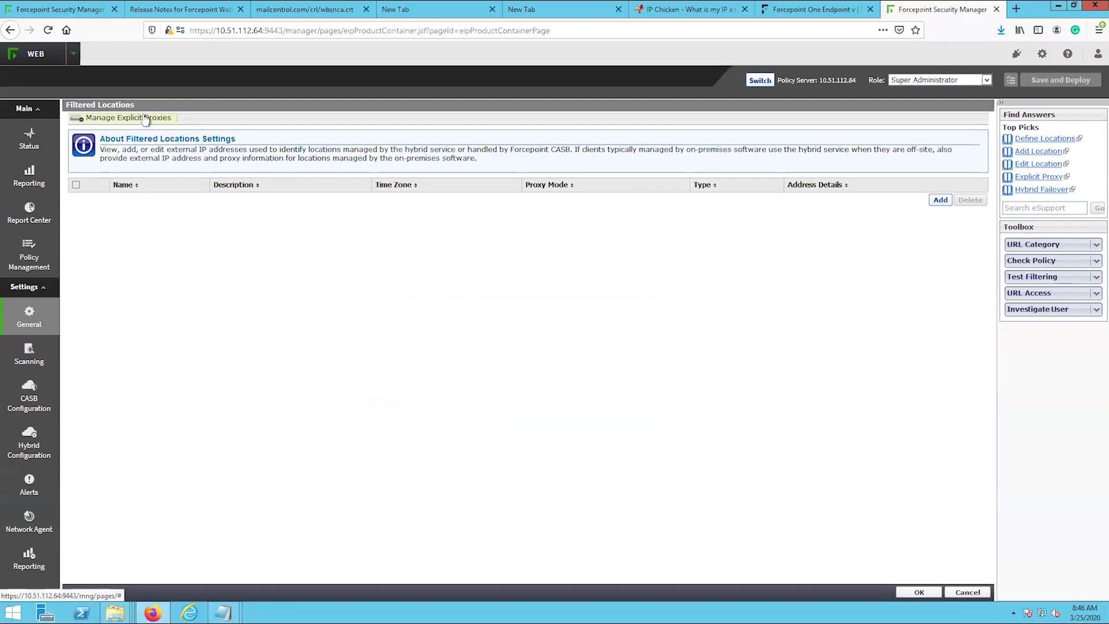
click(145, 119)
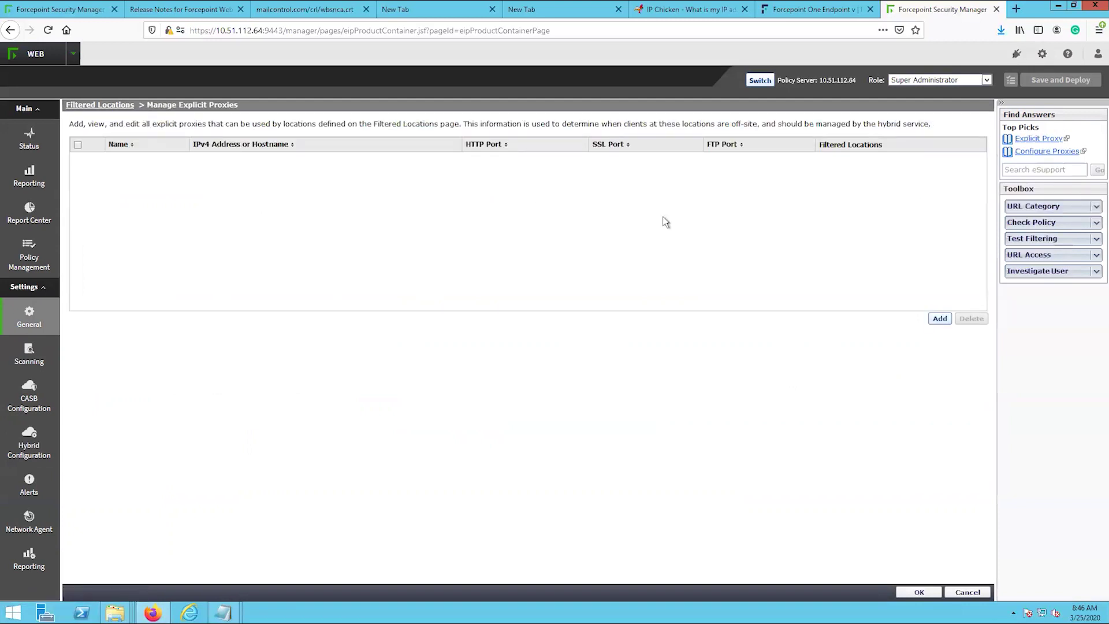
click(939, 319)
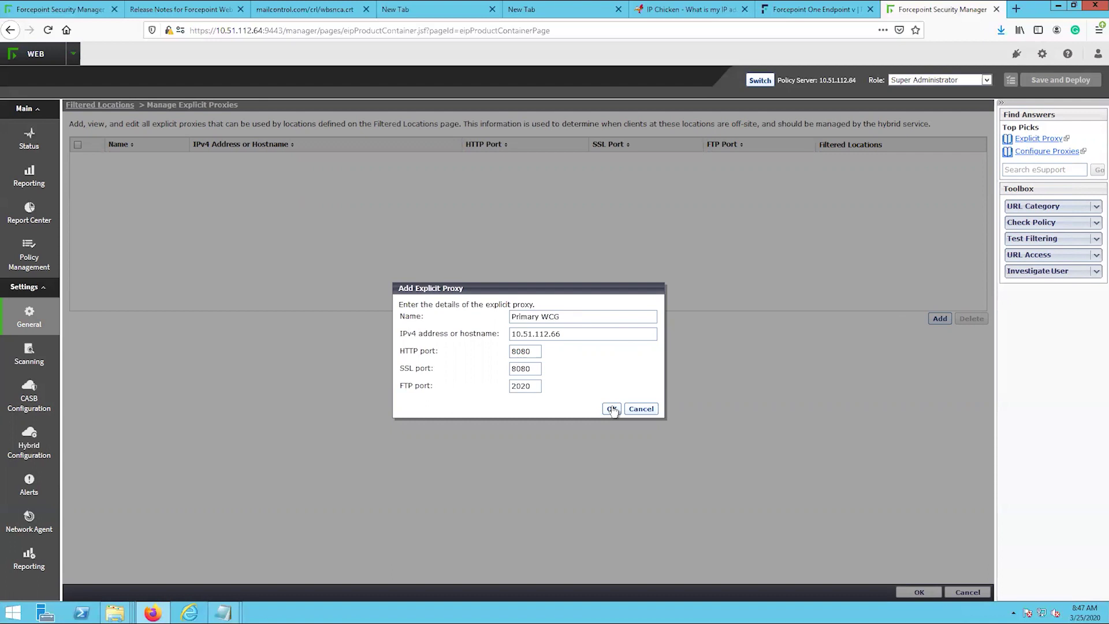
click(612, 409)
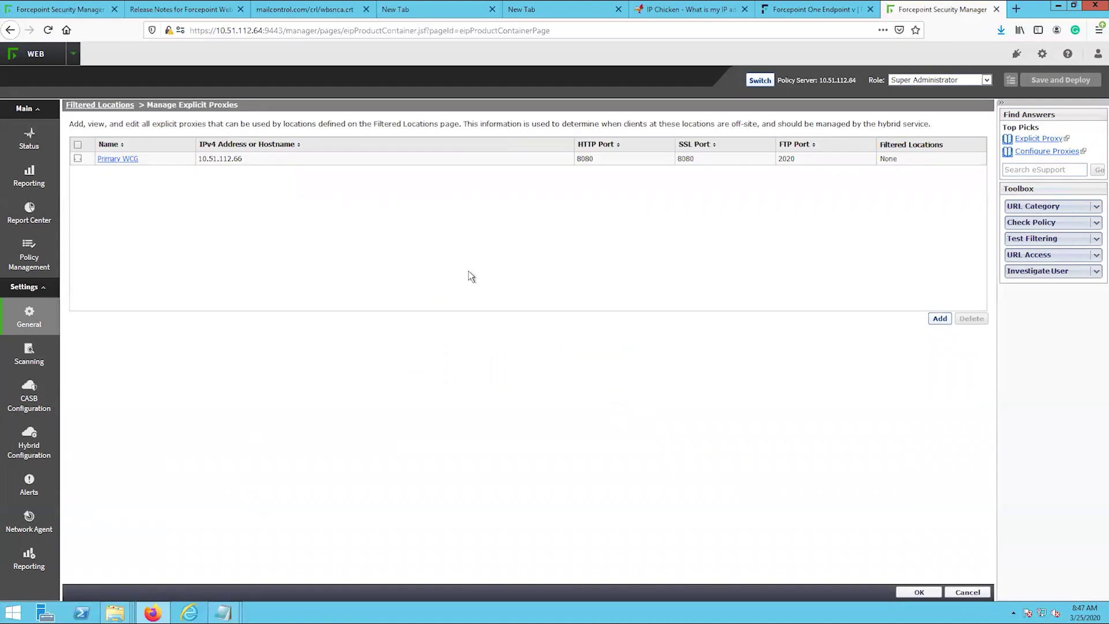
click(908, 594)
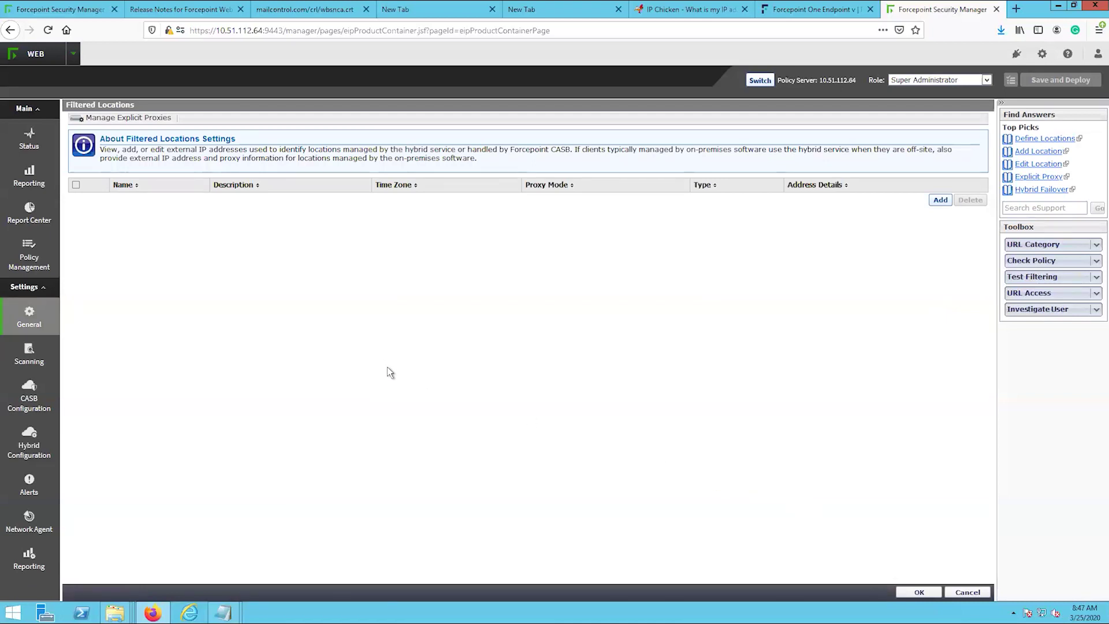
- Create the Headquarters location for 64.157.241.8, explicitly proxied by Content Gateway via Primary WCG (10.51.112.66)
click(941, 201)
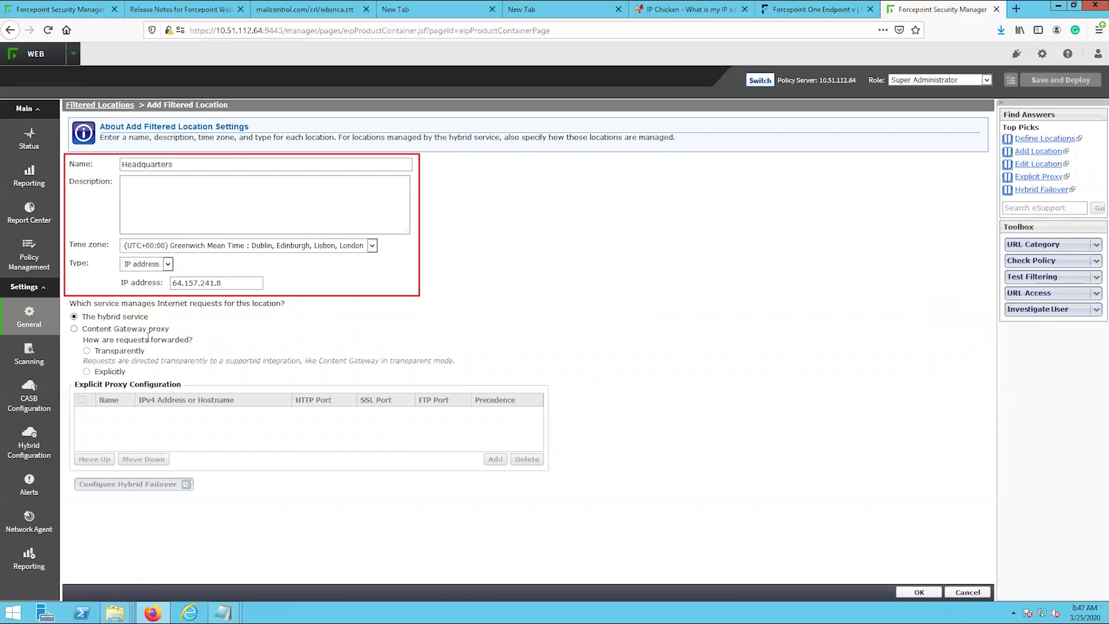
click(92, 328)
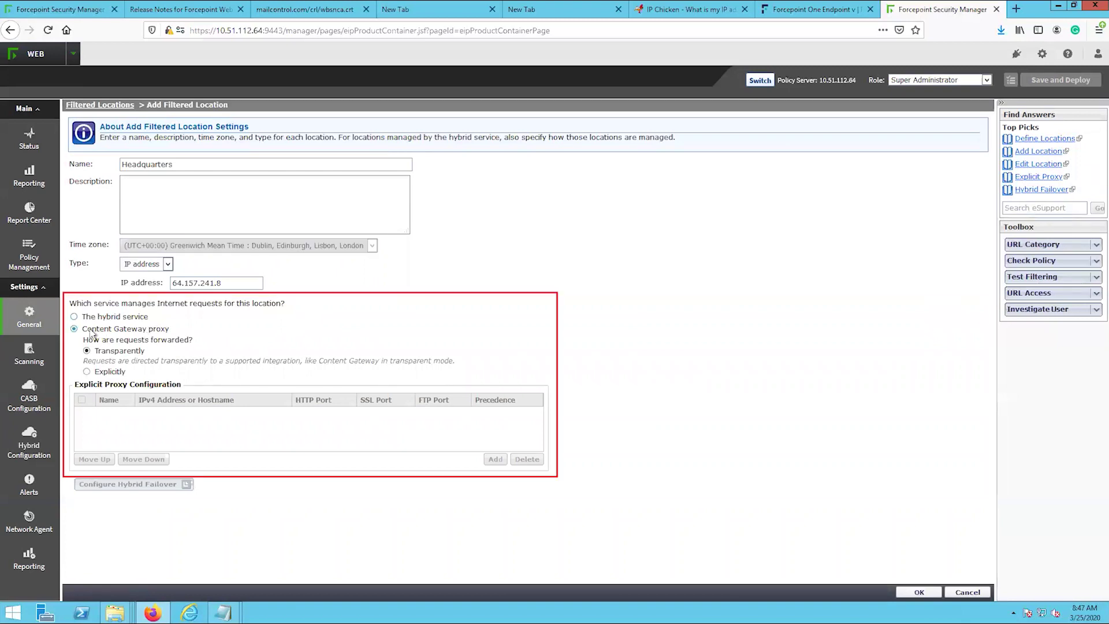
click(97, 372)
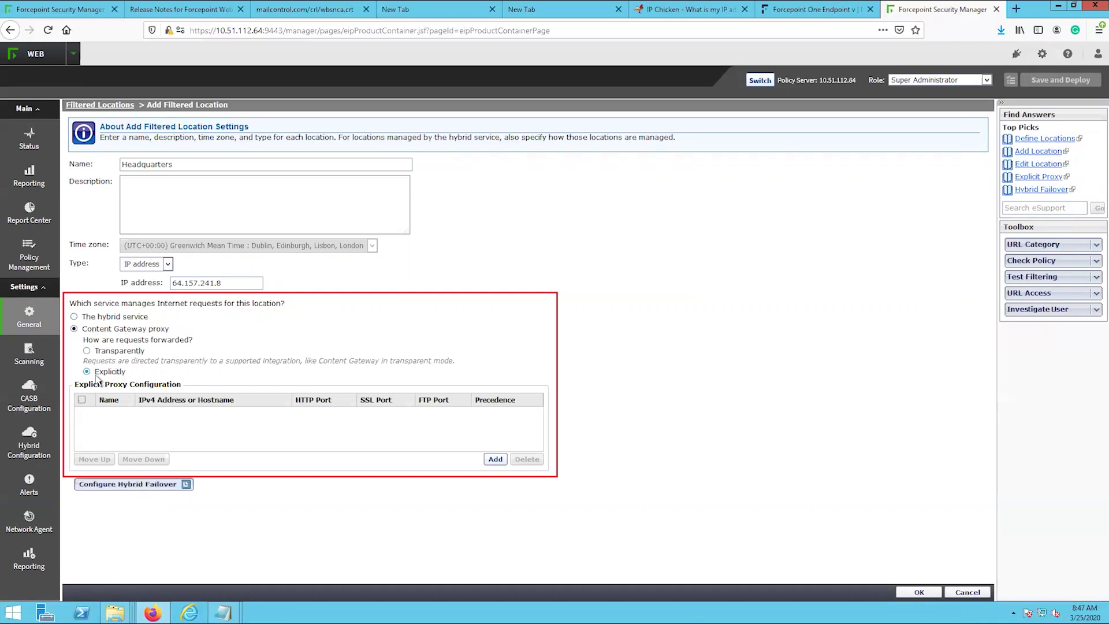
click(495, 459)
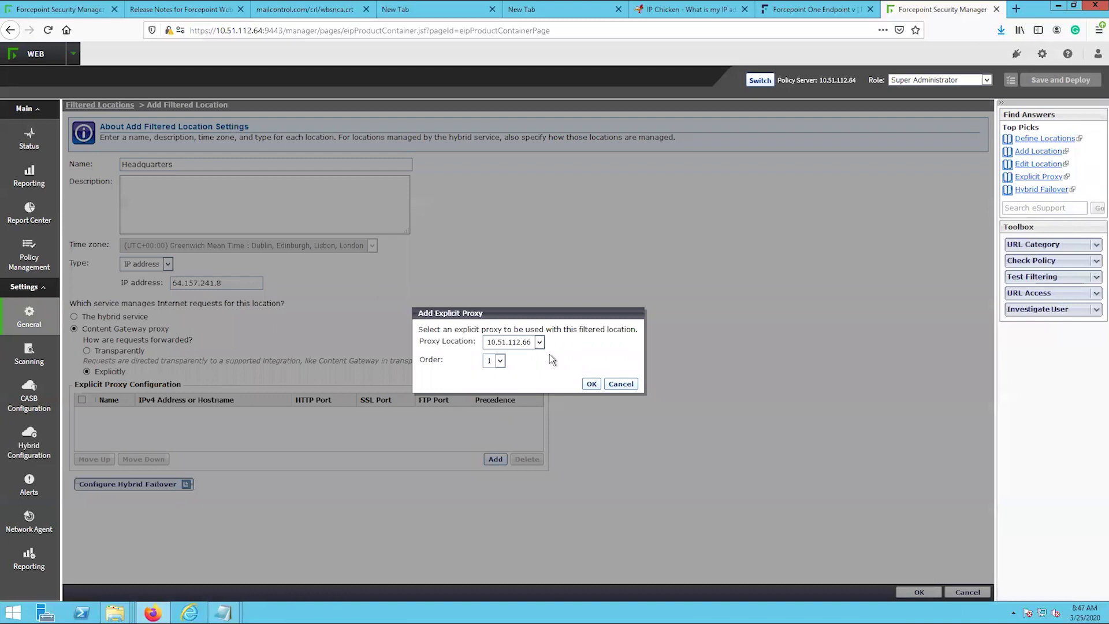
click(591, 384)
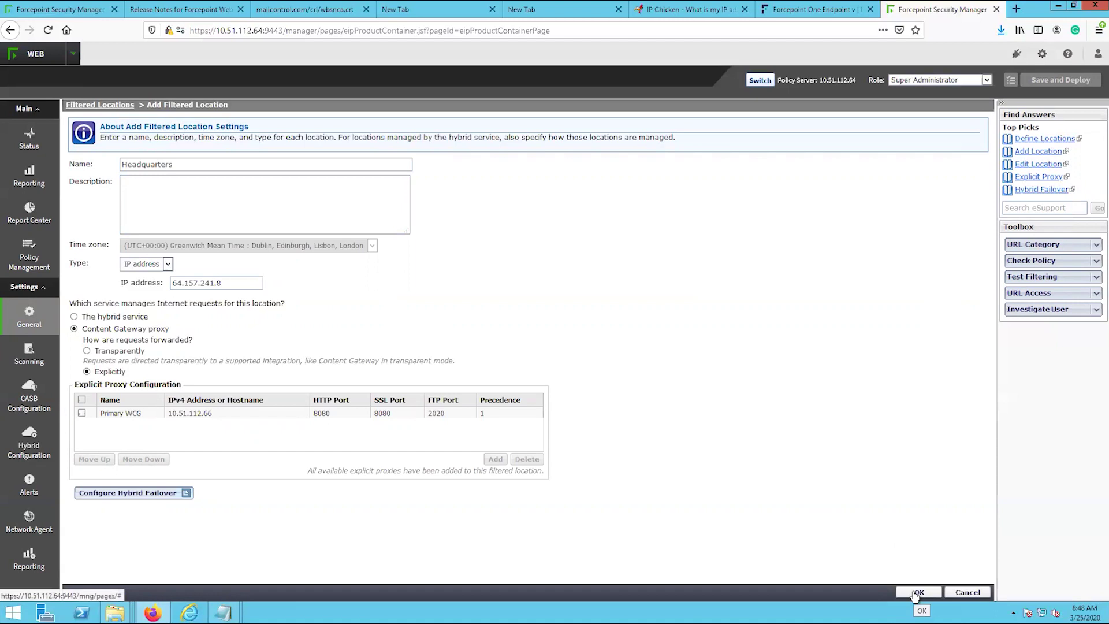
click(916, 592)
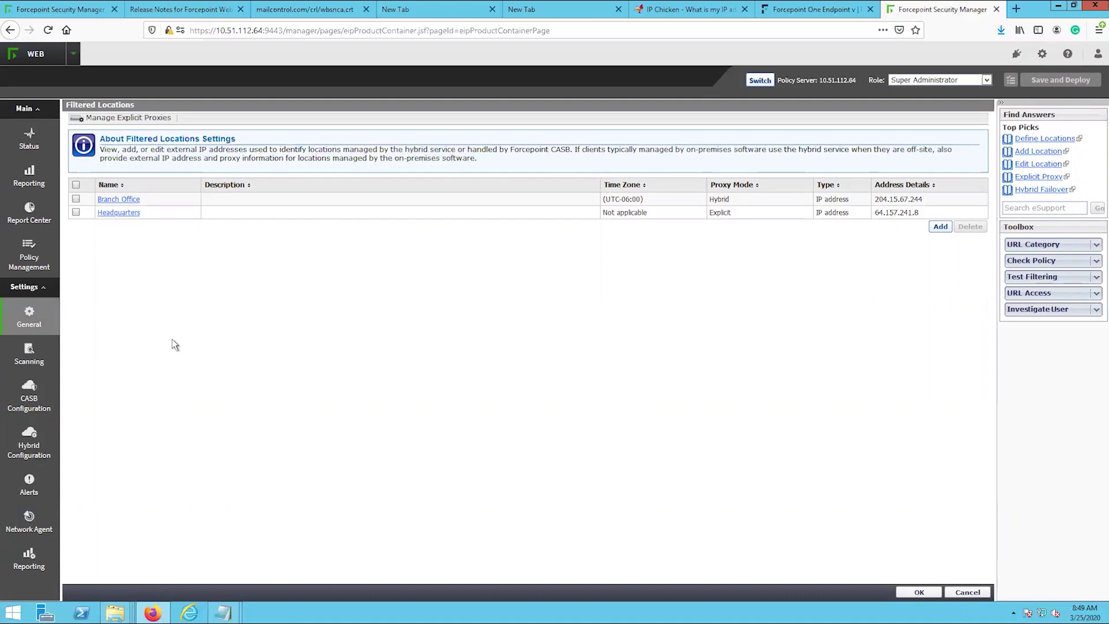
- Add the Company Site unfiltered destination for company.com, for hybrid and explicit proxies, then save and deploy
mouse_move(29, 443)
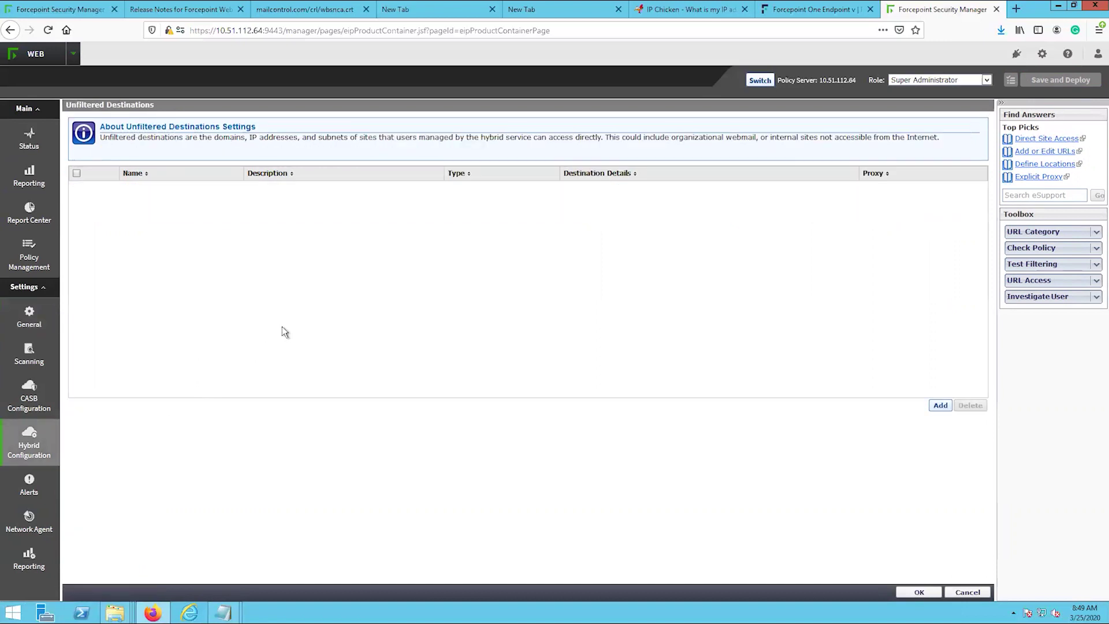
click(939, 407)
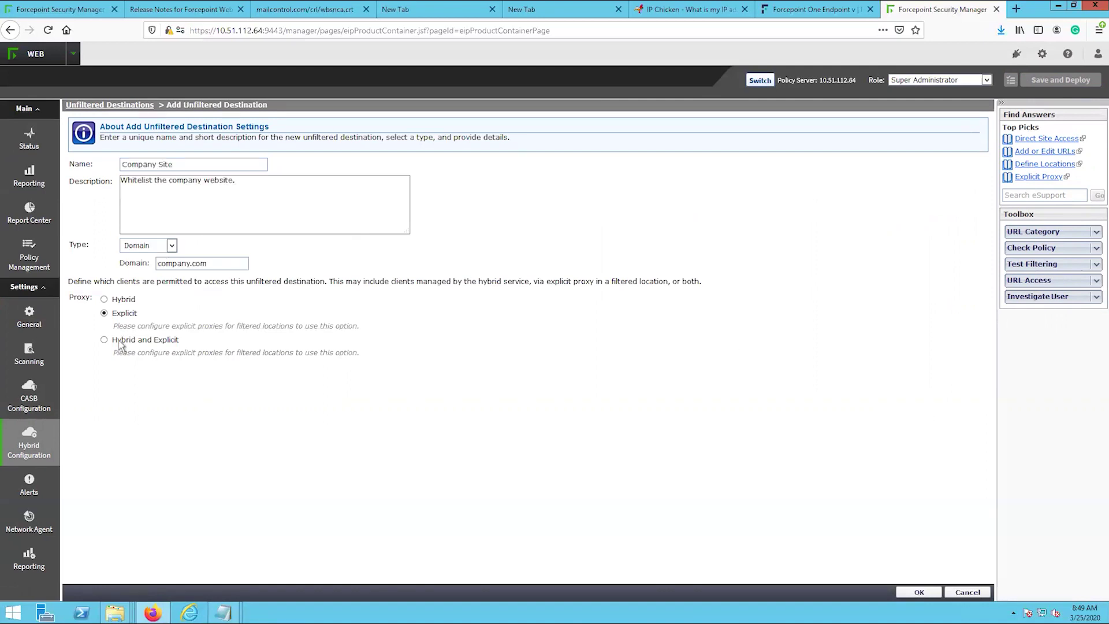
click(104, 340)
click(918, 591)
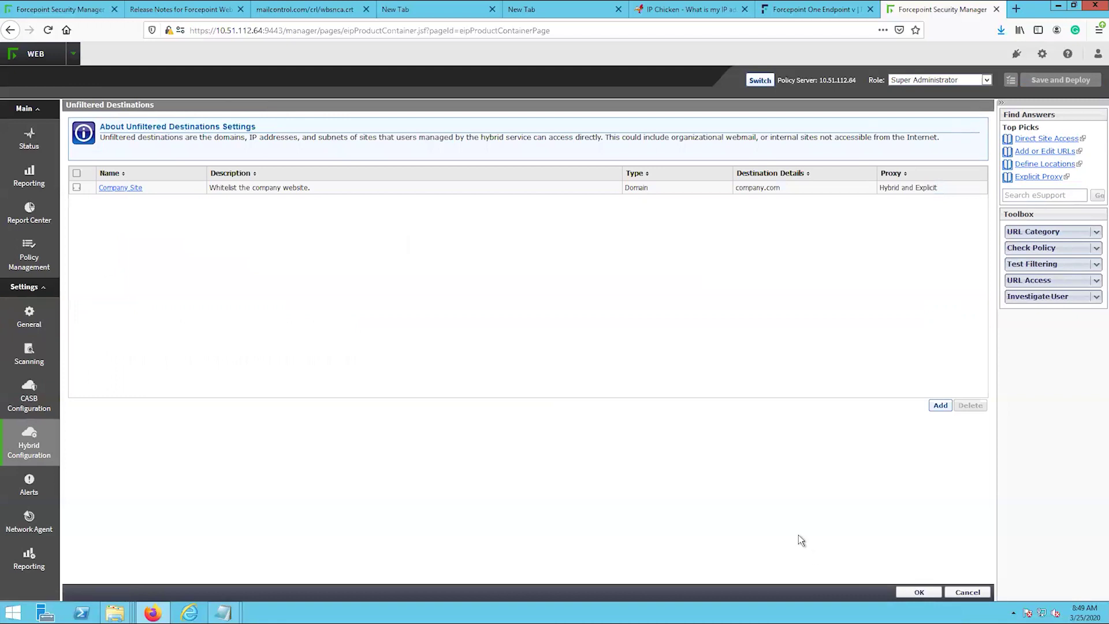
click(921, 593)
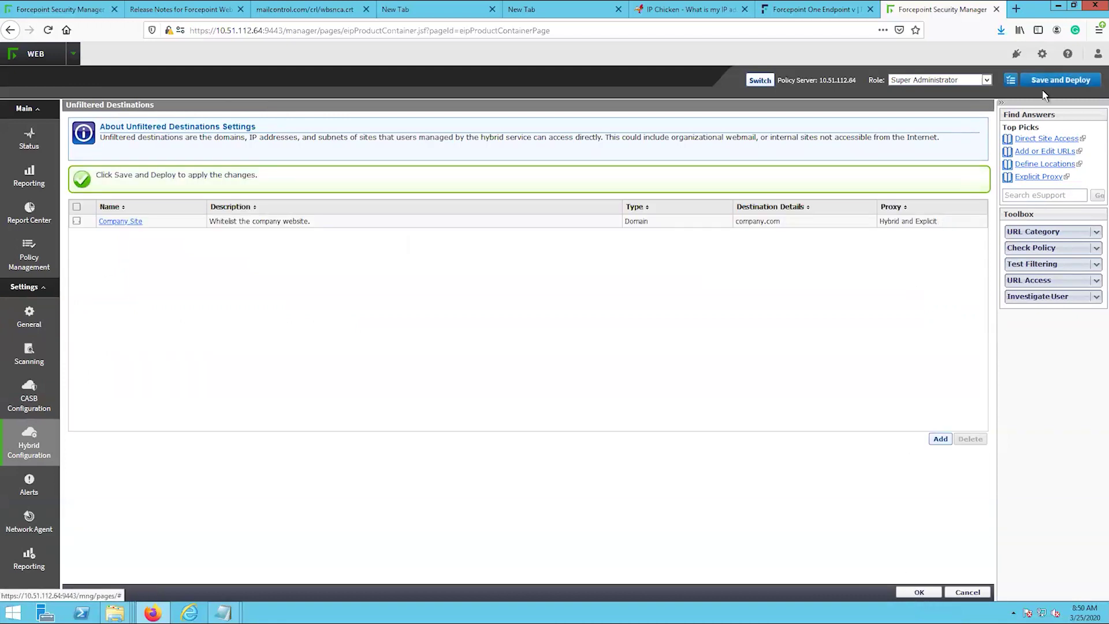
click(1062, 80)
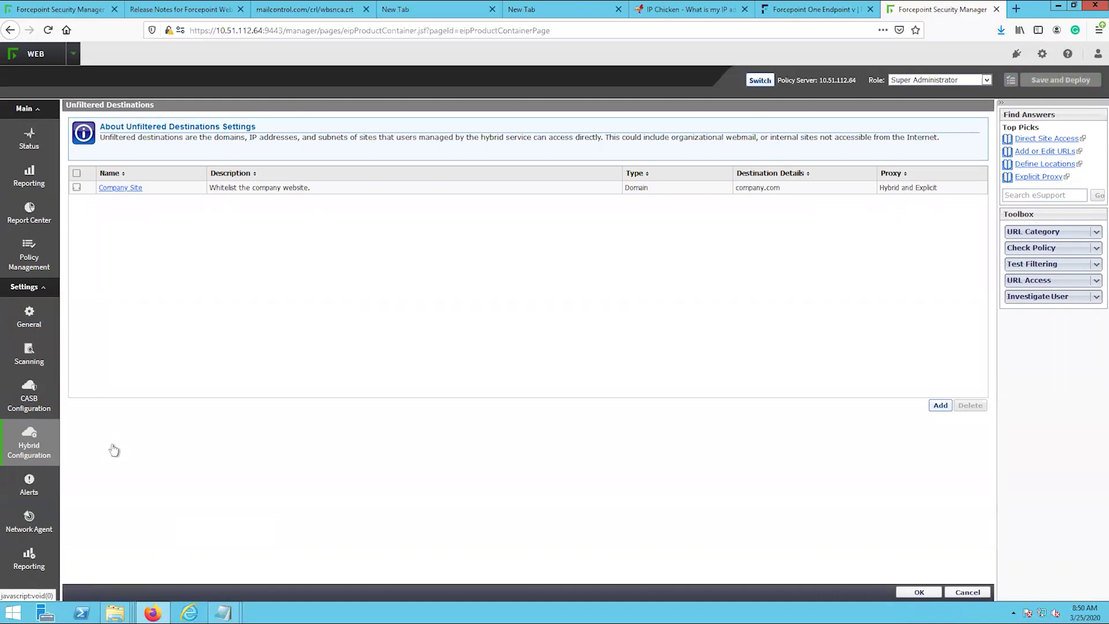
mouse_move(46, 460)
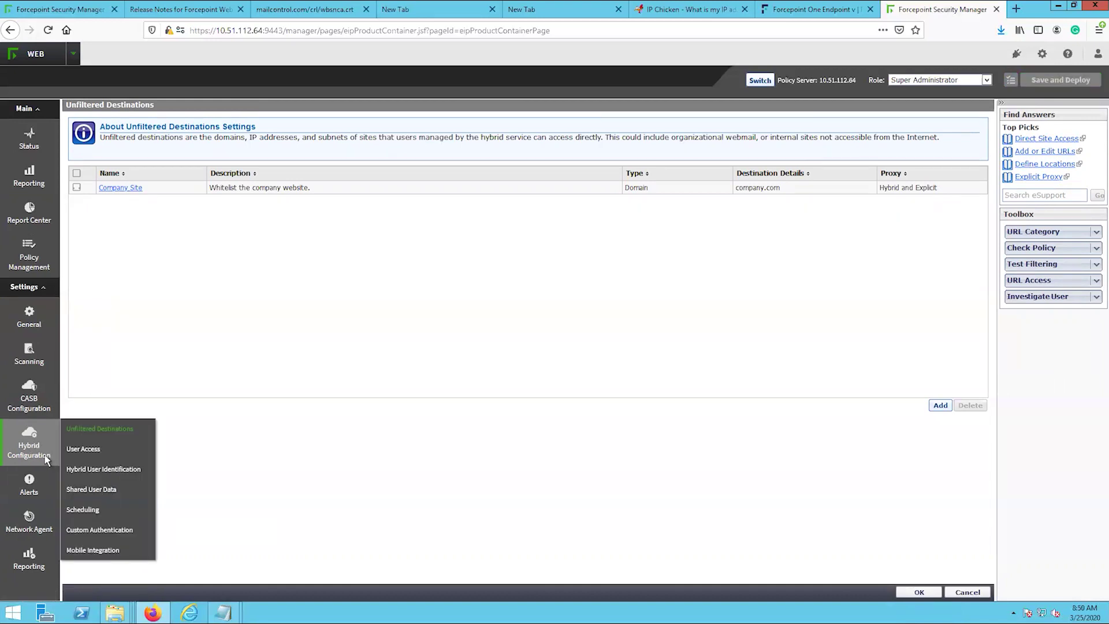
- Copy the default PAC file URL from hybrid User Access into a new Notepad window
click(78, 448)
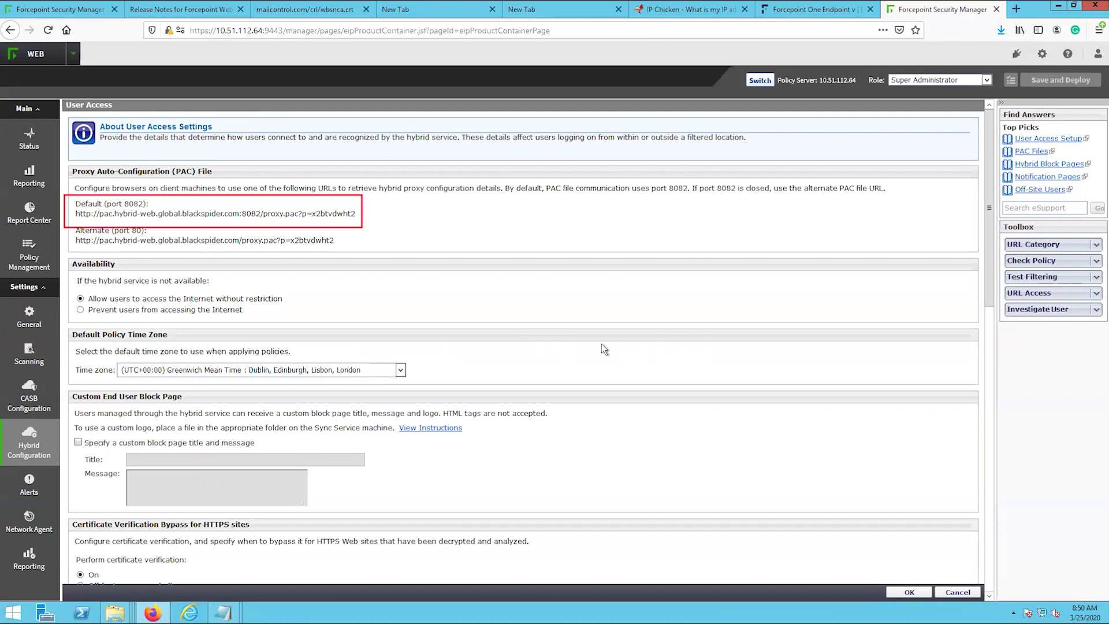
drag(370, 216, 75, 222)
key(ctrl+c)
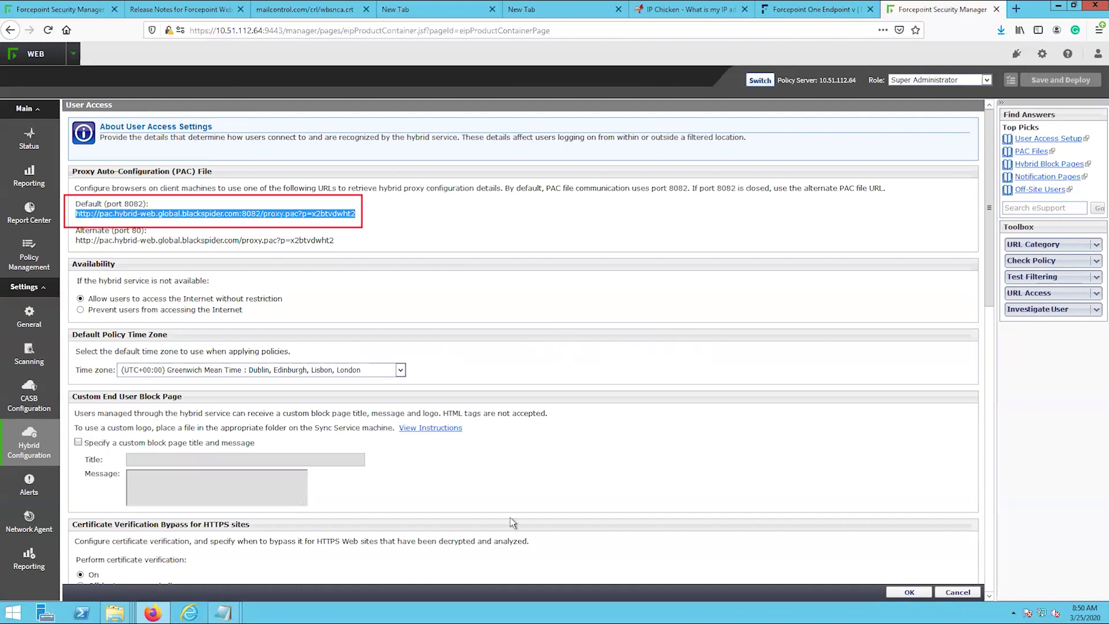
right_click(231, 611)
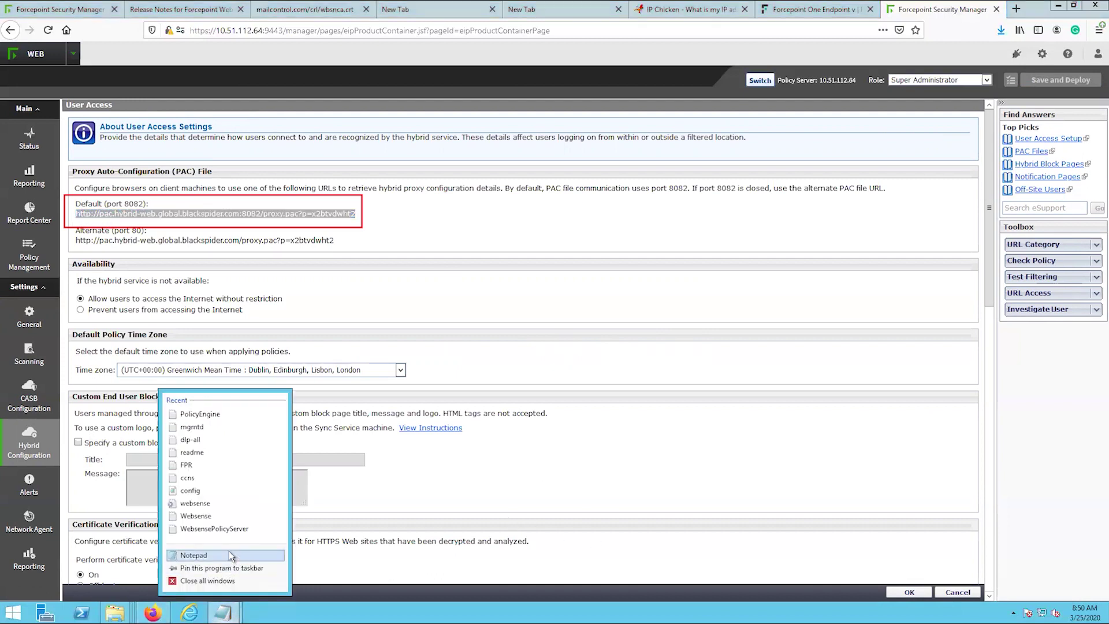
click(231, 555)
key(ctrl+v)
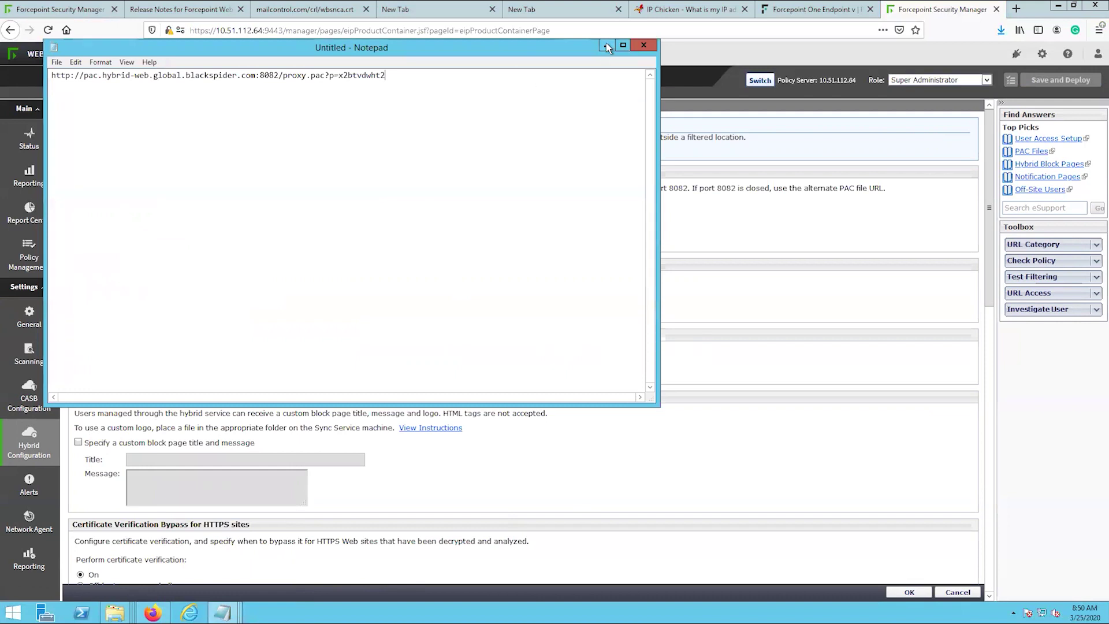
click(606, 46)
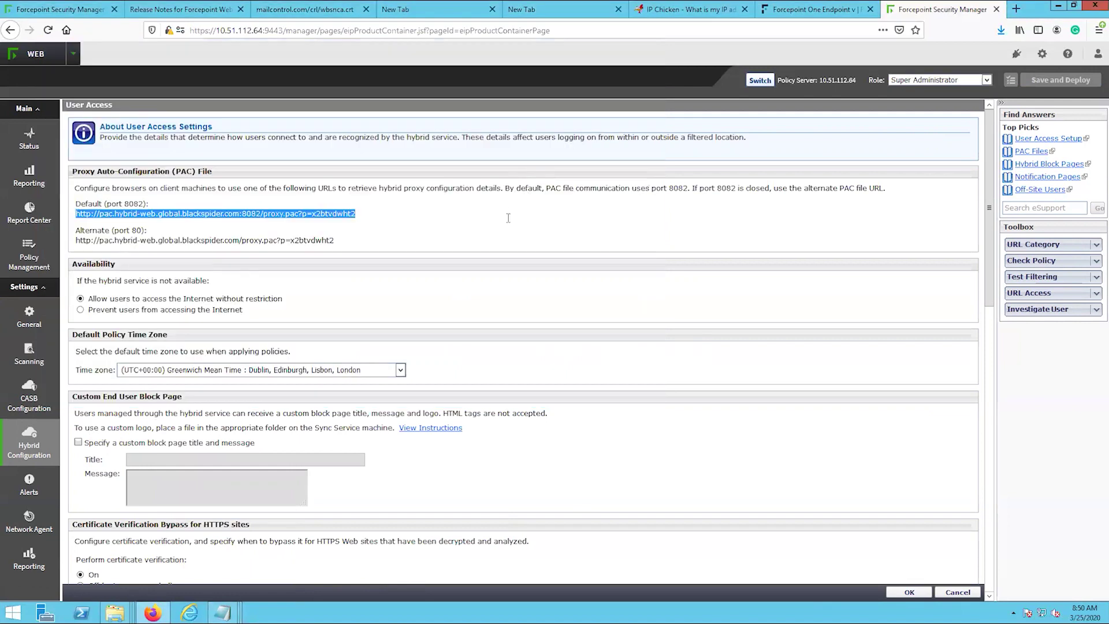
- Set the time zone to (UTC-06:00) Central Time (US & Canada)
click(474, 291)
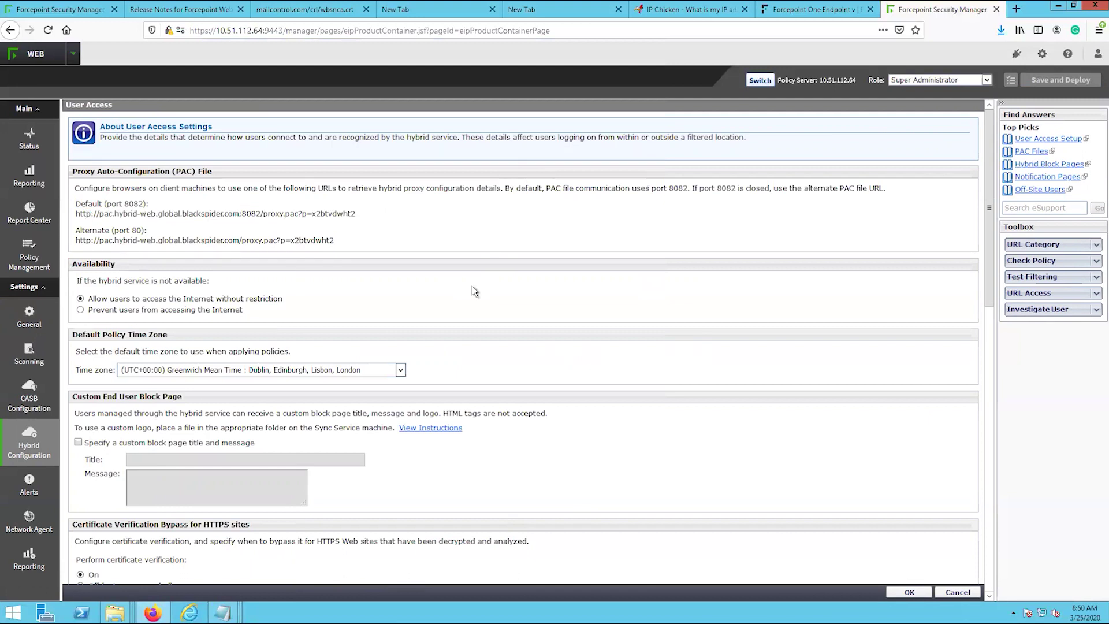
scroll(474, 290, down, 3)
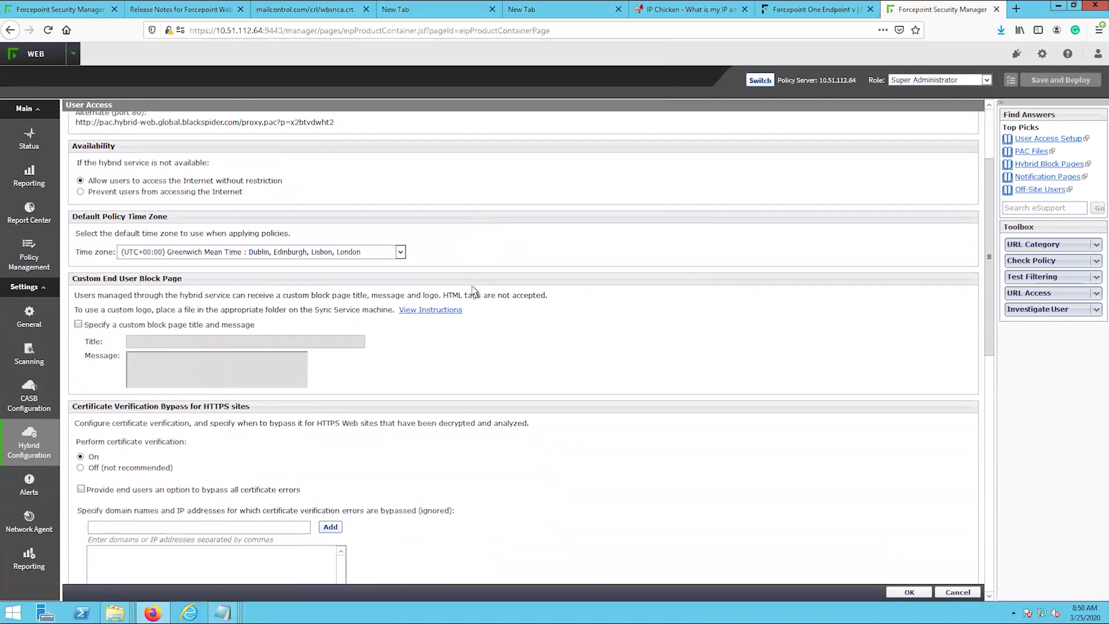
scroll(552, 307, down, 2)
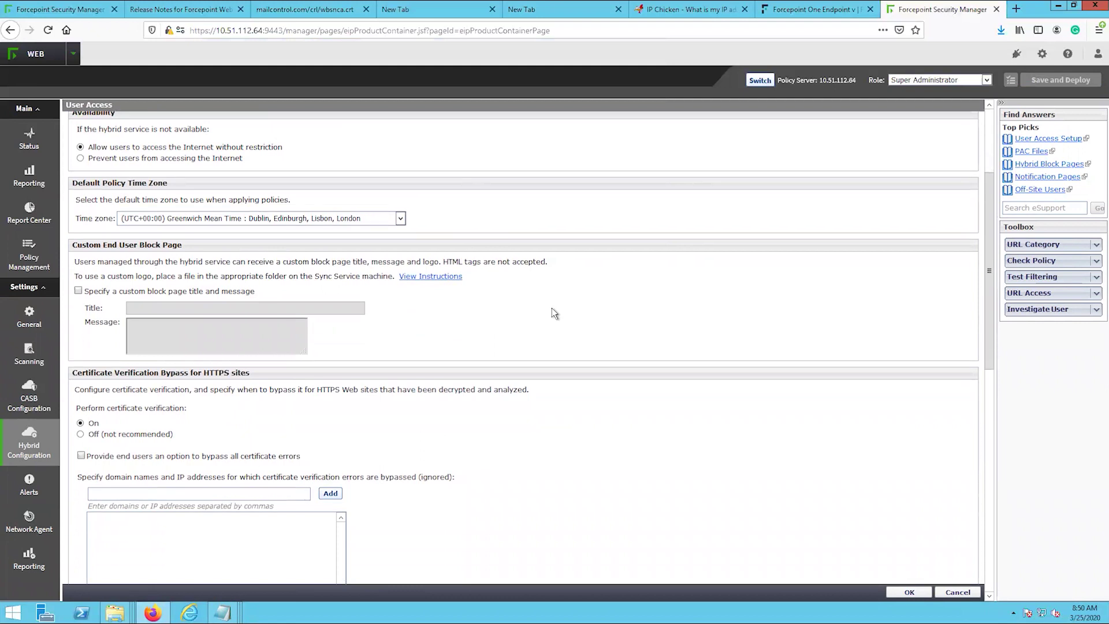
click(402, 196)
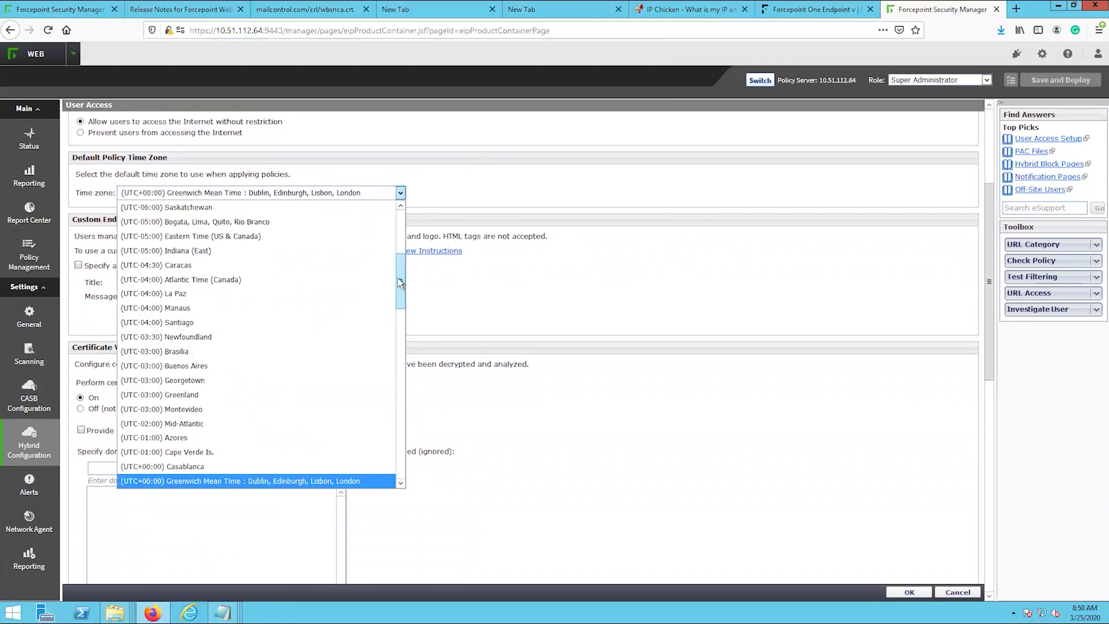
drag(400, 292, 400, 273)
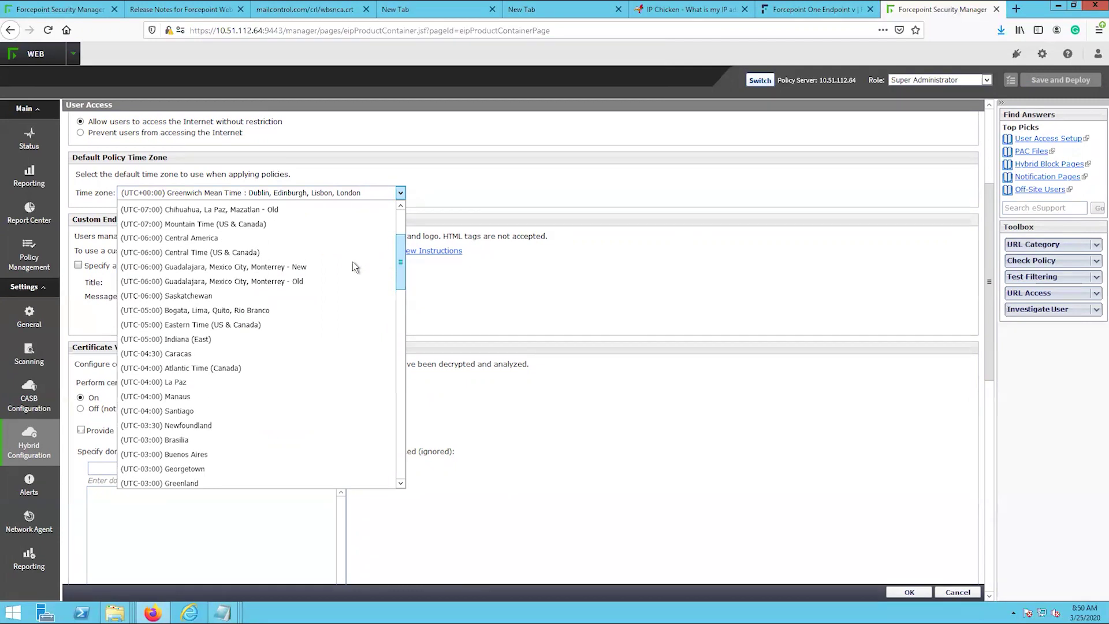
click(294, 253)
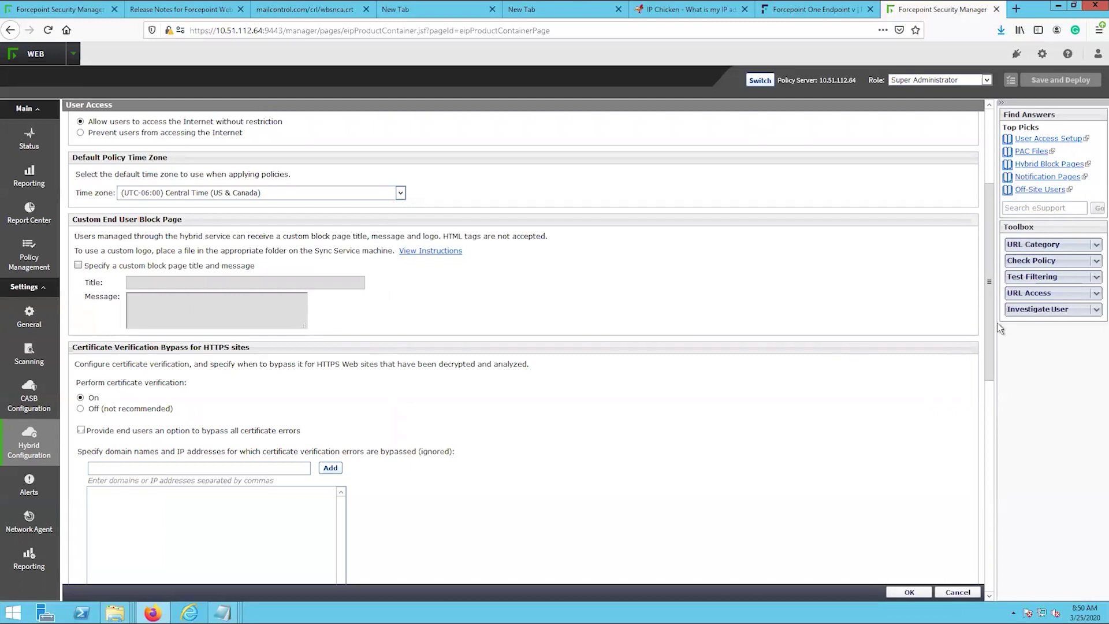
drag(988, 340, 968, 556)
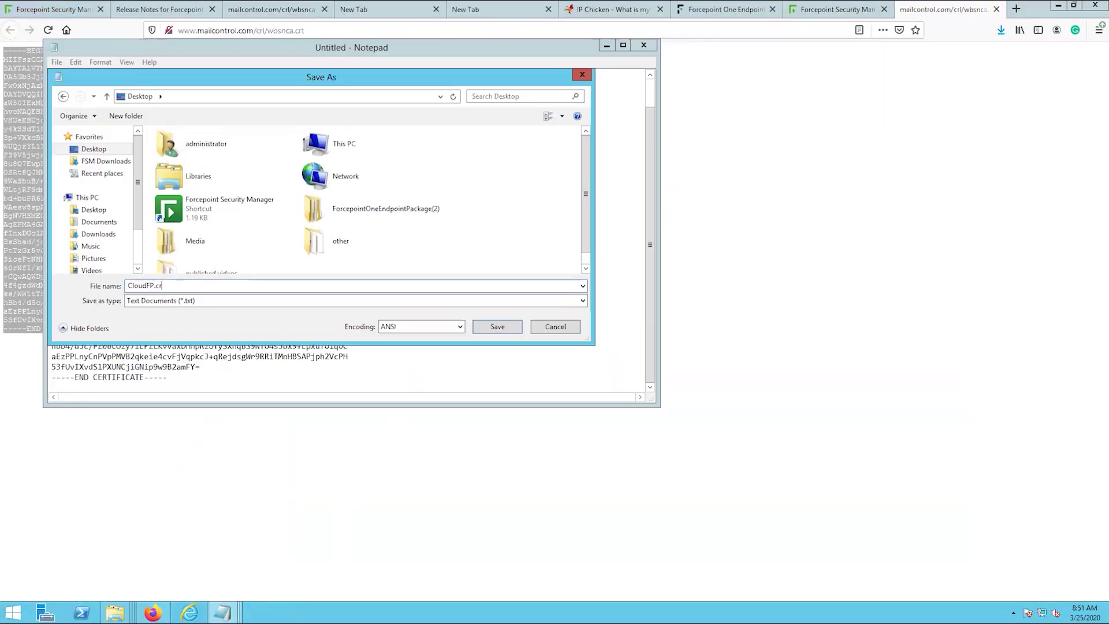
- Save the certificate as CloudFP.crt with All Files type, then return to the Security Manager page
click(583, 301)
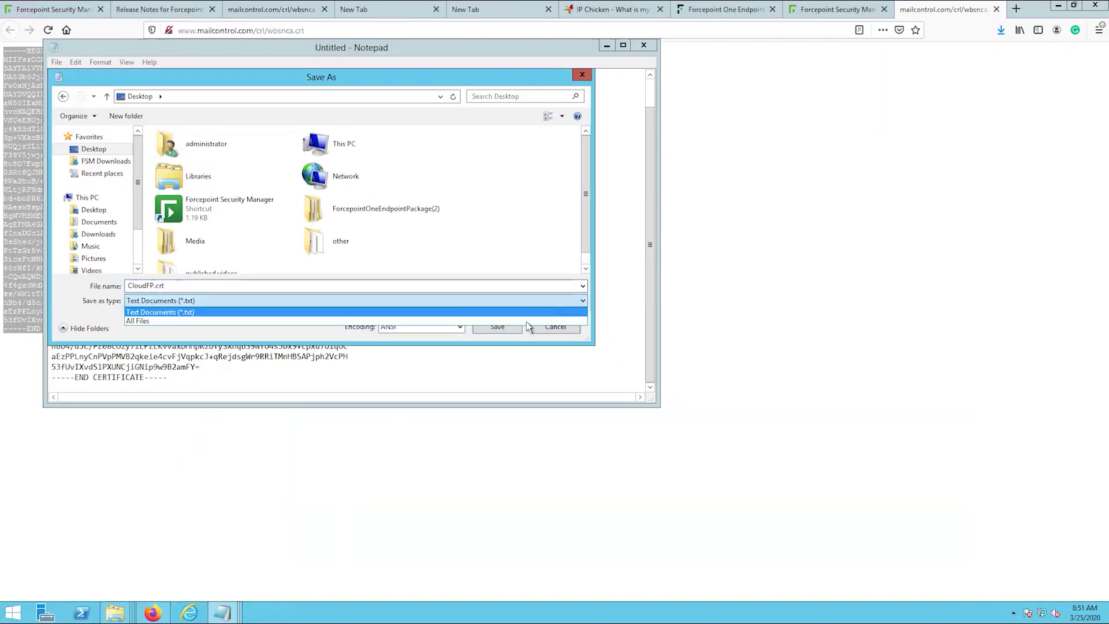
click(505, 322)
click(498, 327)
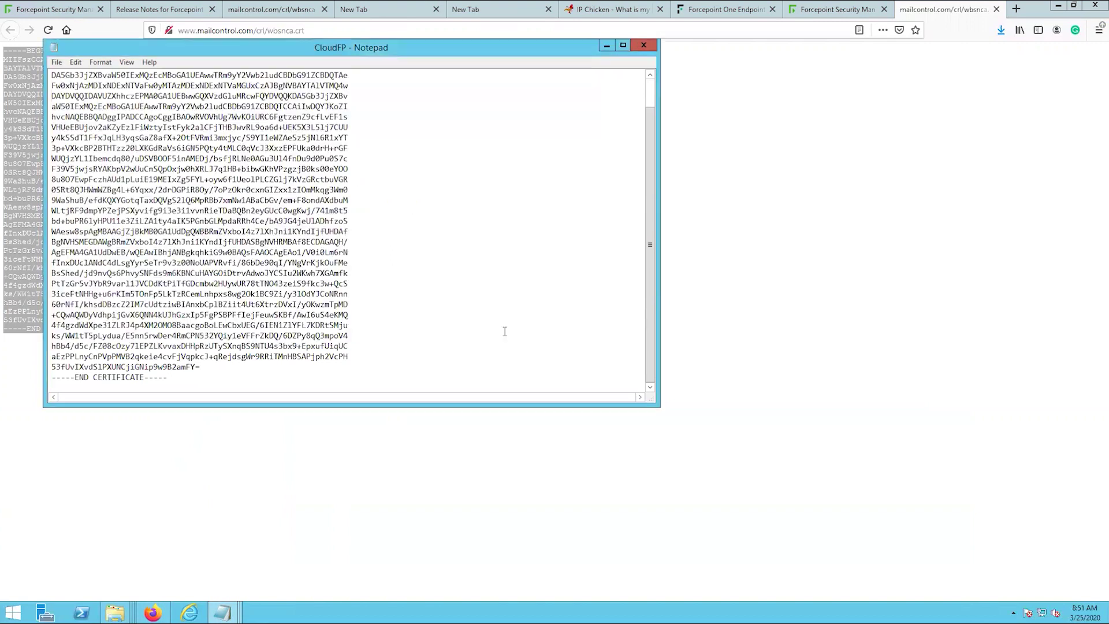
click(607, 47)
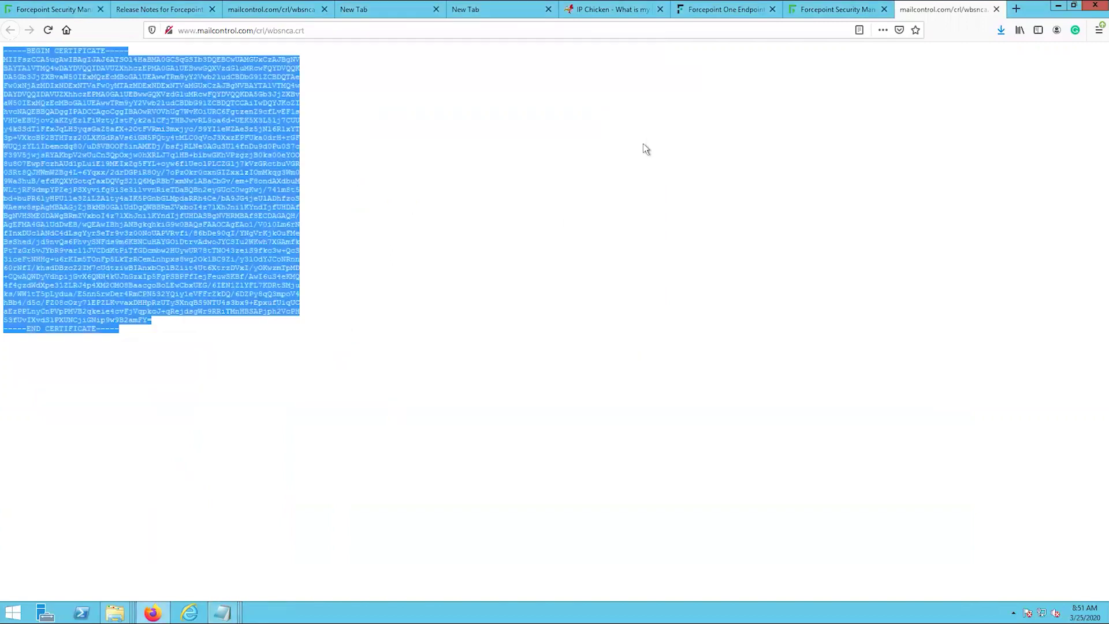
click(838, 10)
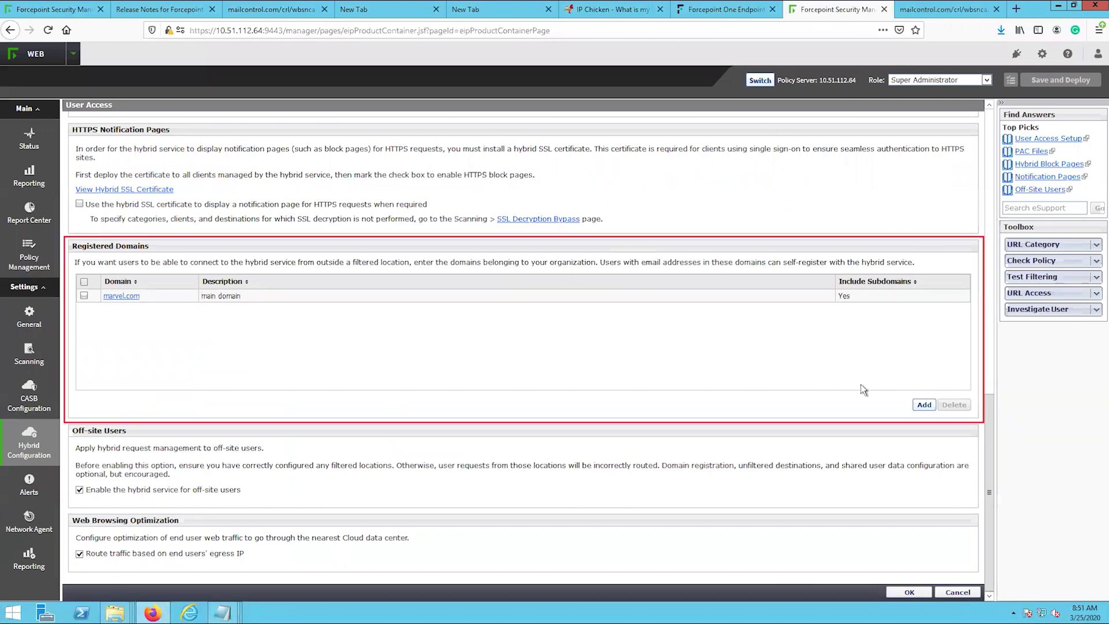
- Add registered domain company.com with Include subdomains ticked, then confirm the User Access page with OK
click(924, 405)
click(245, 165)
text(company)
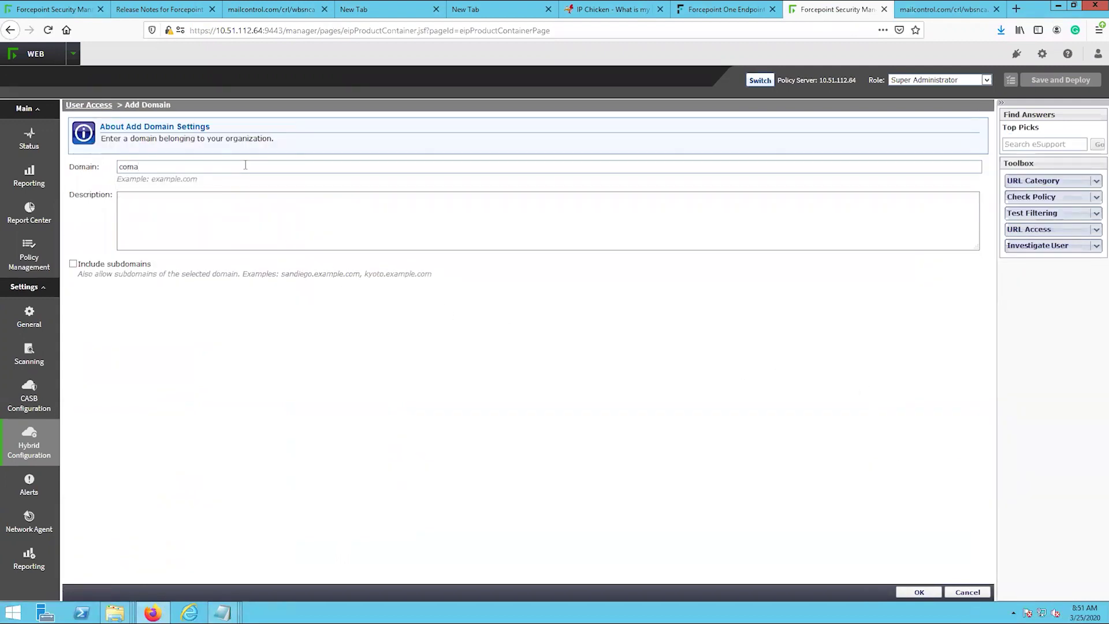
text(.com)
click(73, 264)
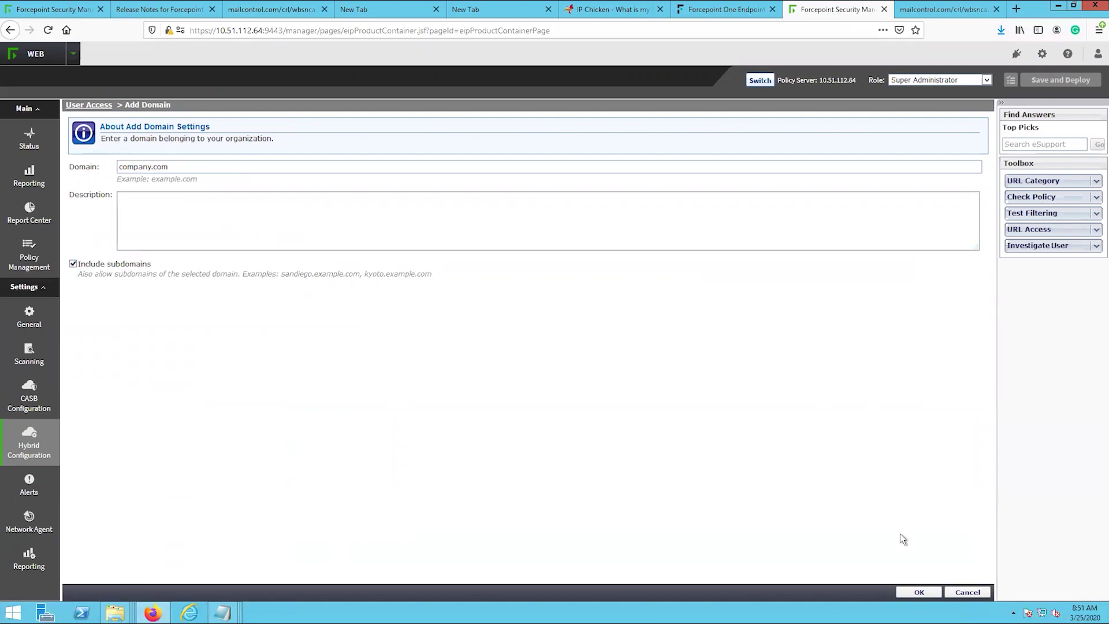
click(919, 592)
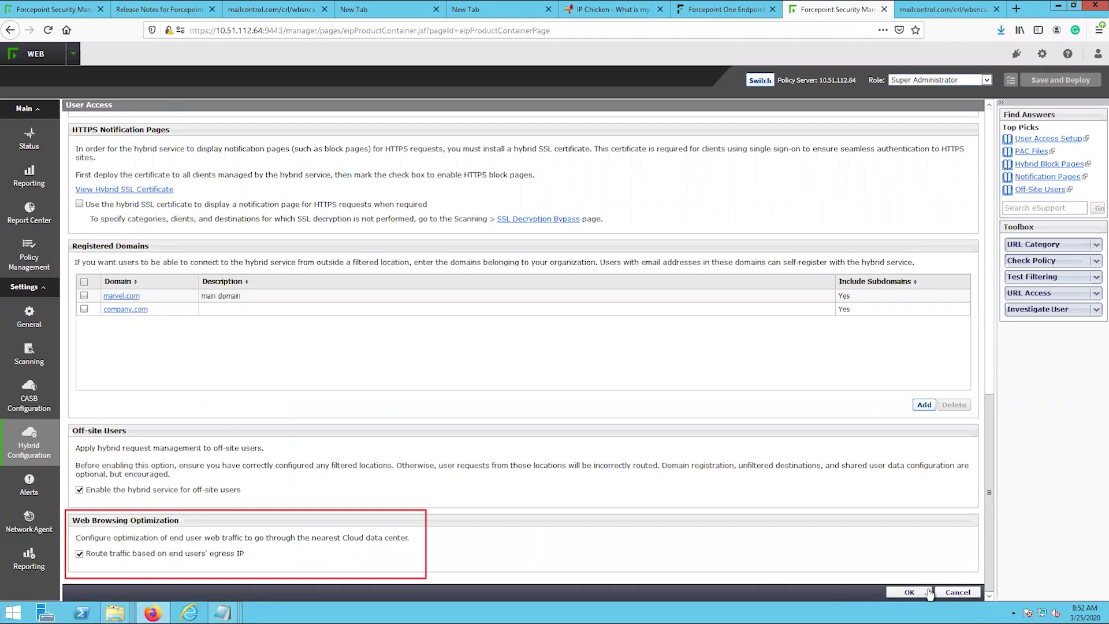
click(928, 592)
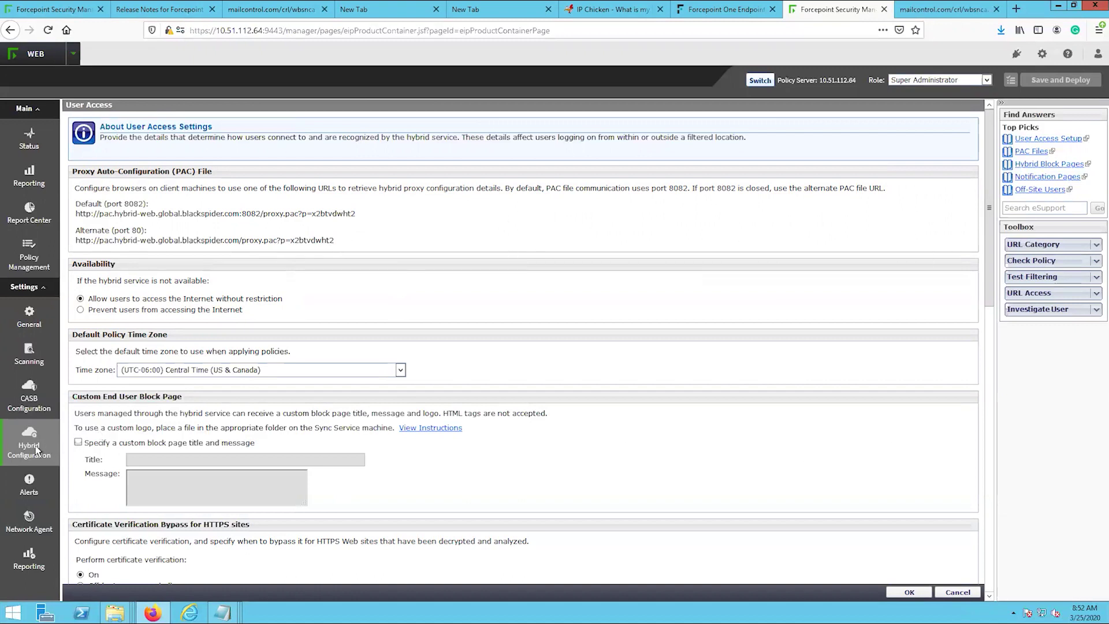
- Enable Forcepoint Web Security Endpoint installation in Hybrid User Identification and show manual deployment details
mouse_move(35, 451)
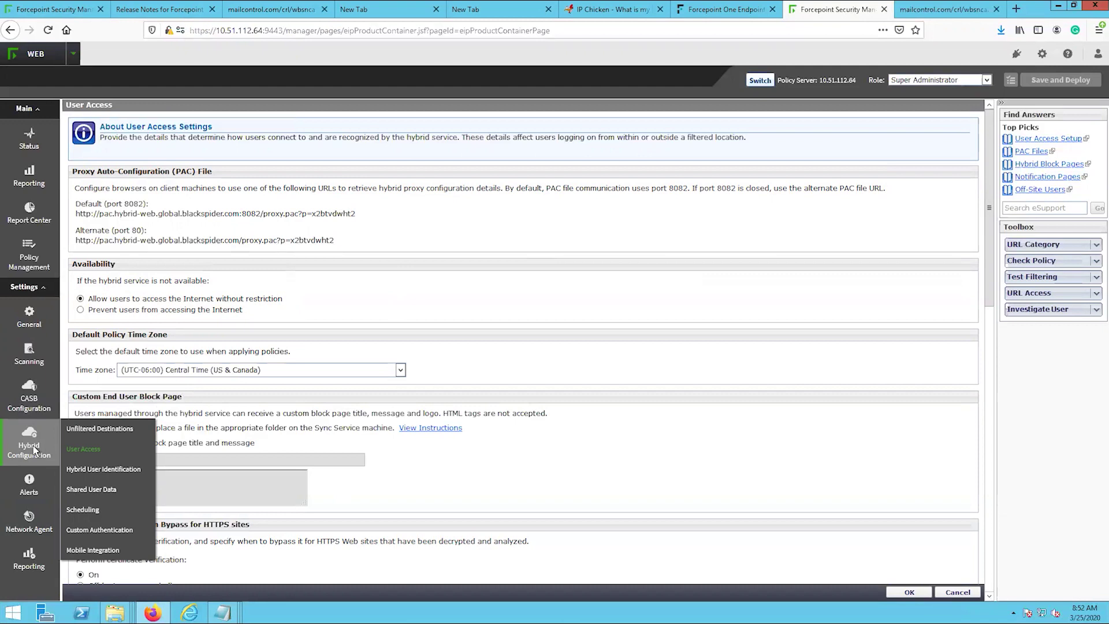
click(93, 471)
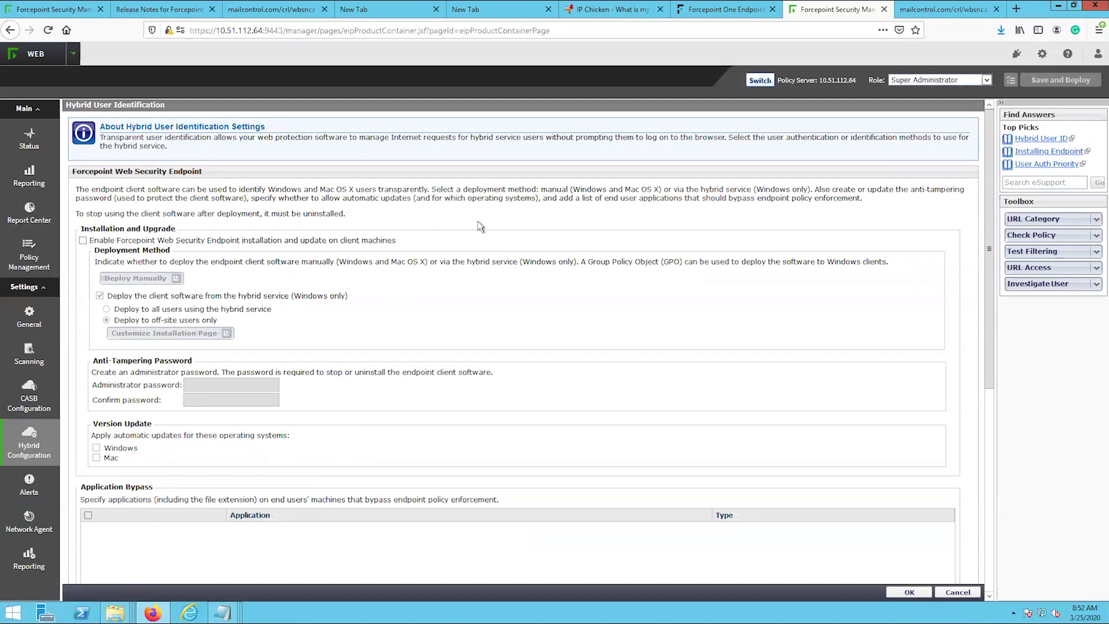
click(83, 241)
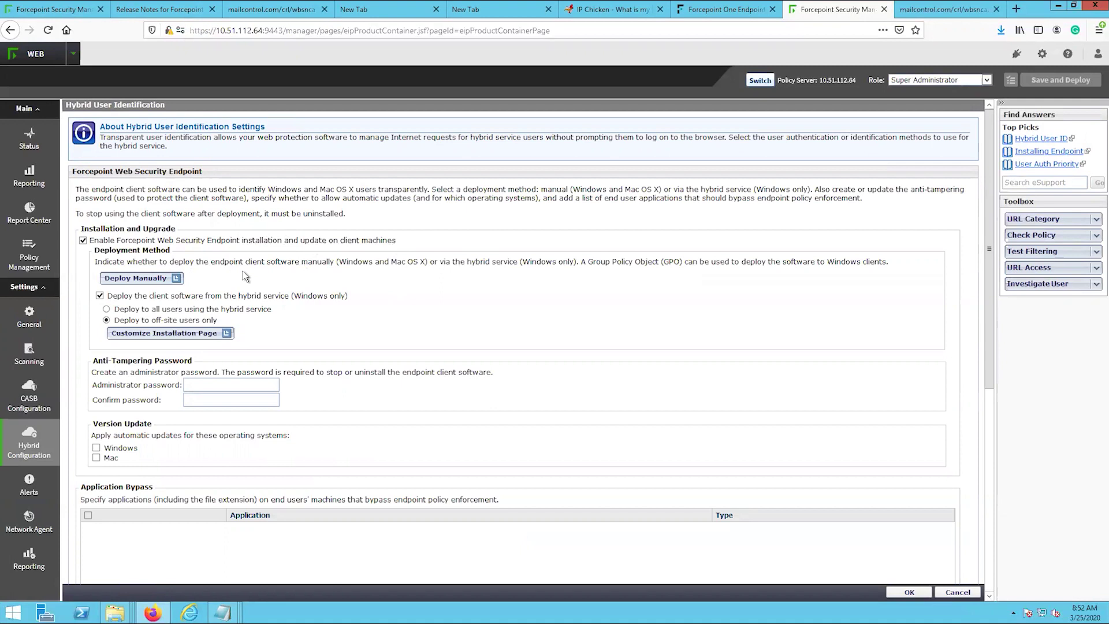
click(145, 279)
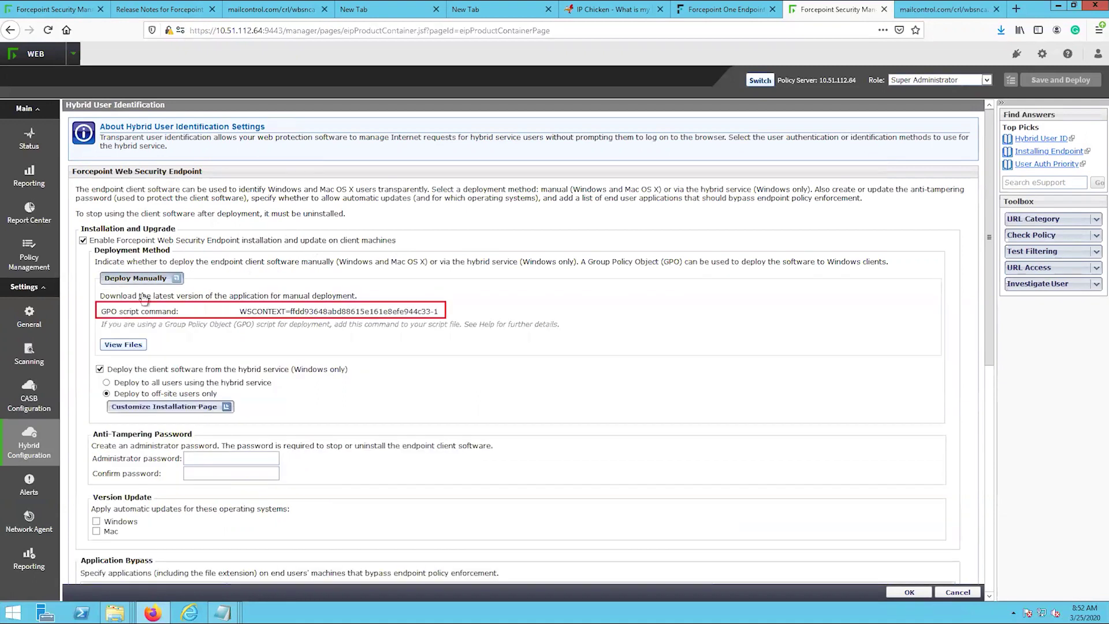
- Copy the GPO script command into Notepad on a new line below the PAC URL
drag(439, 312, 241, 312)
key(ctrl+c)
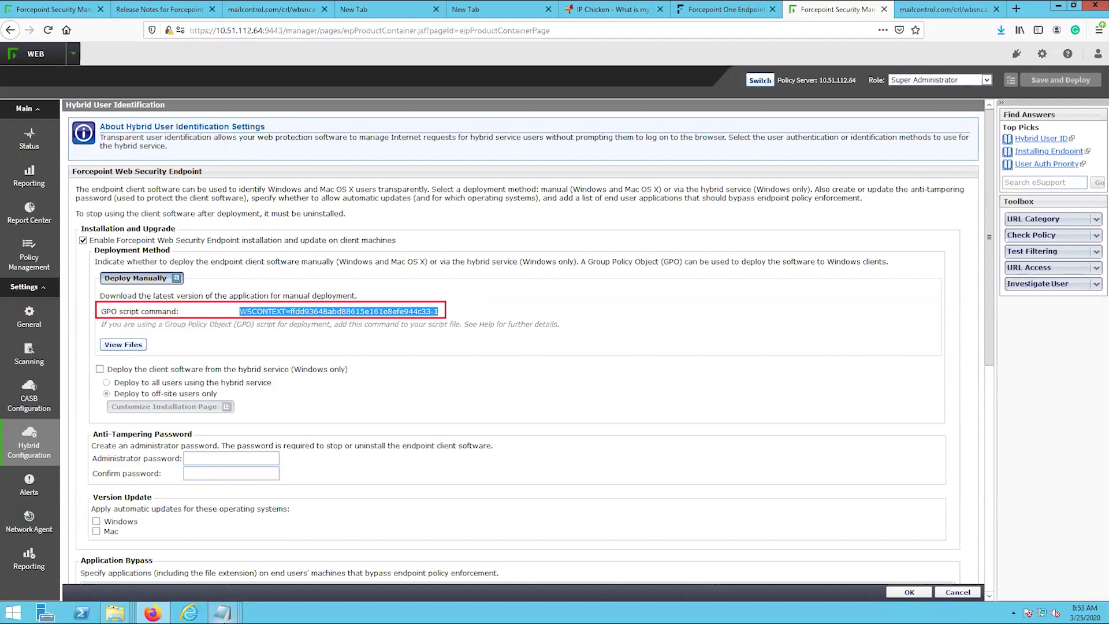
mouse_move(228, 612)
click(333, 573)
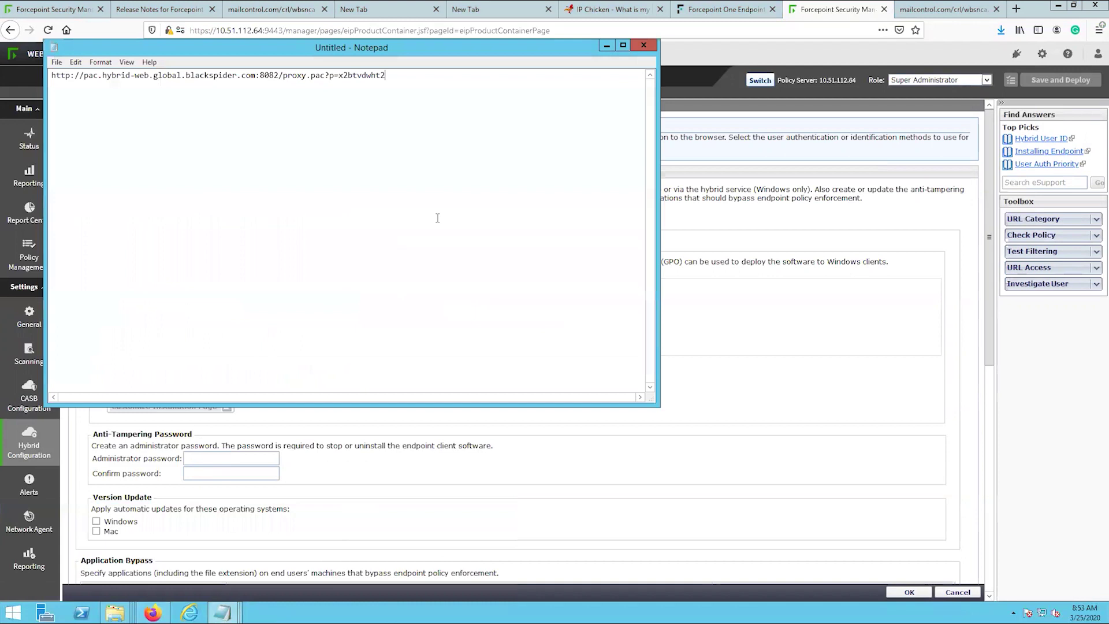
key(Return)
key(Return)
key(ctrl+v)
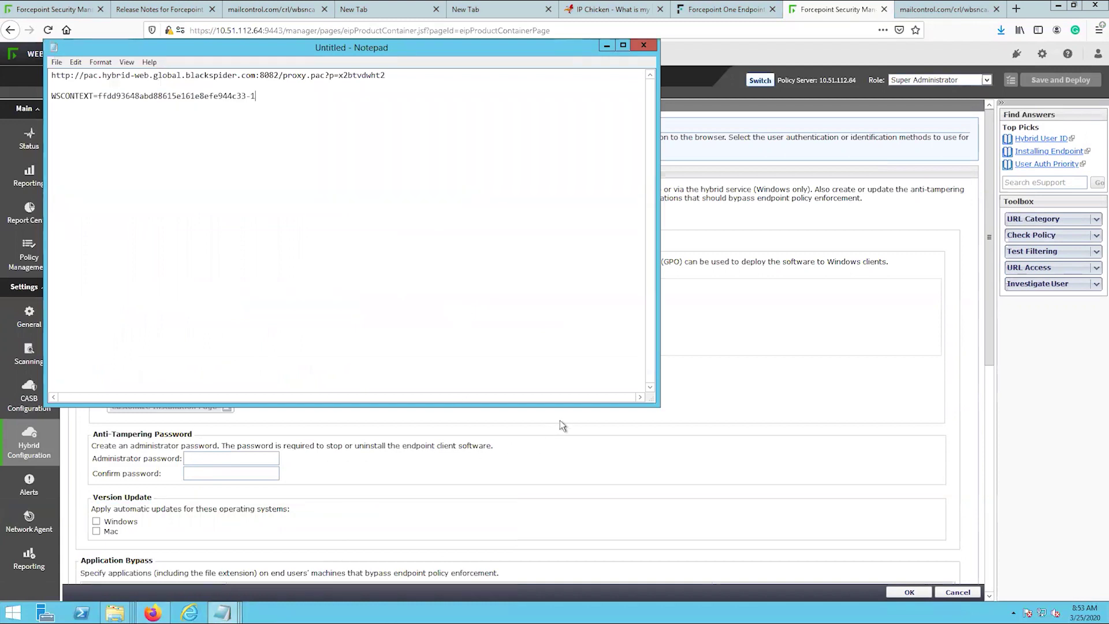
click(559, 420)
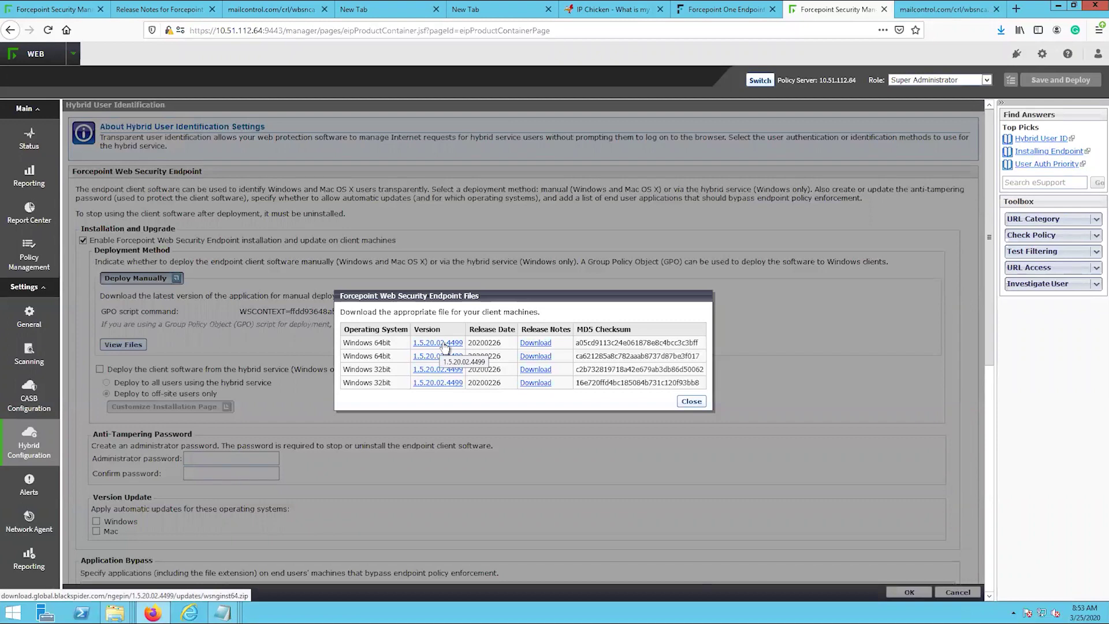
- Save the Windows 64-bit installer wsnginst64.zip and close the Endpoint Files list
click(444, 345)
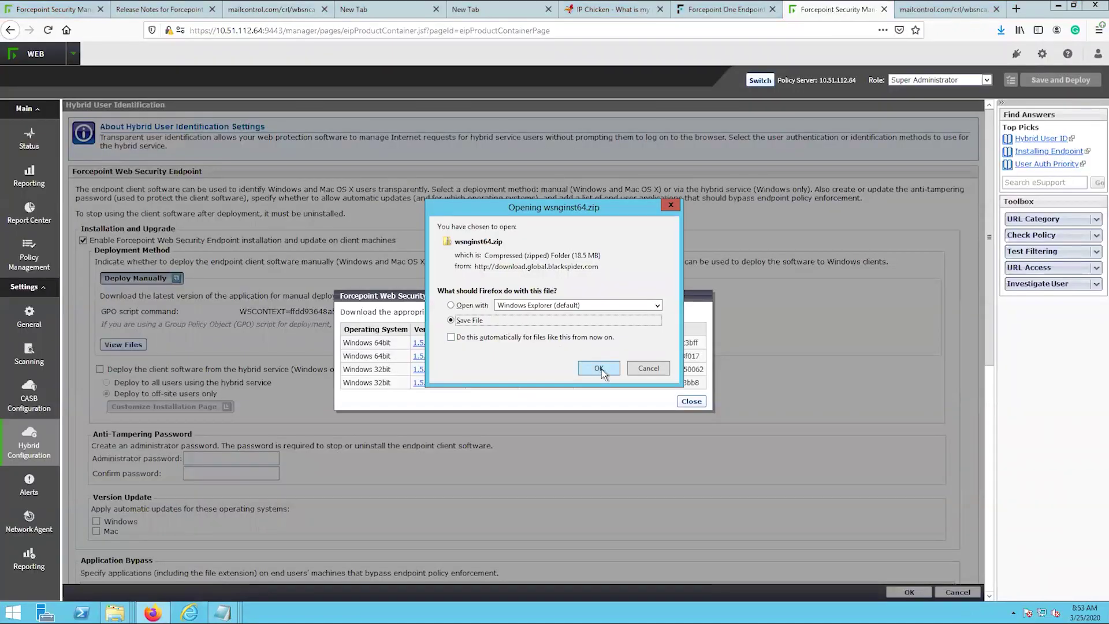
click(601, 373)
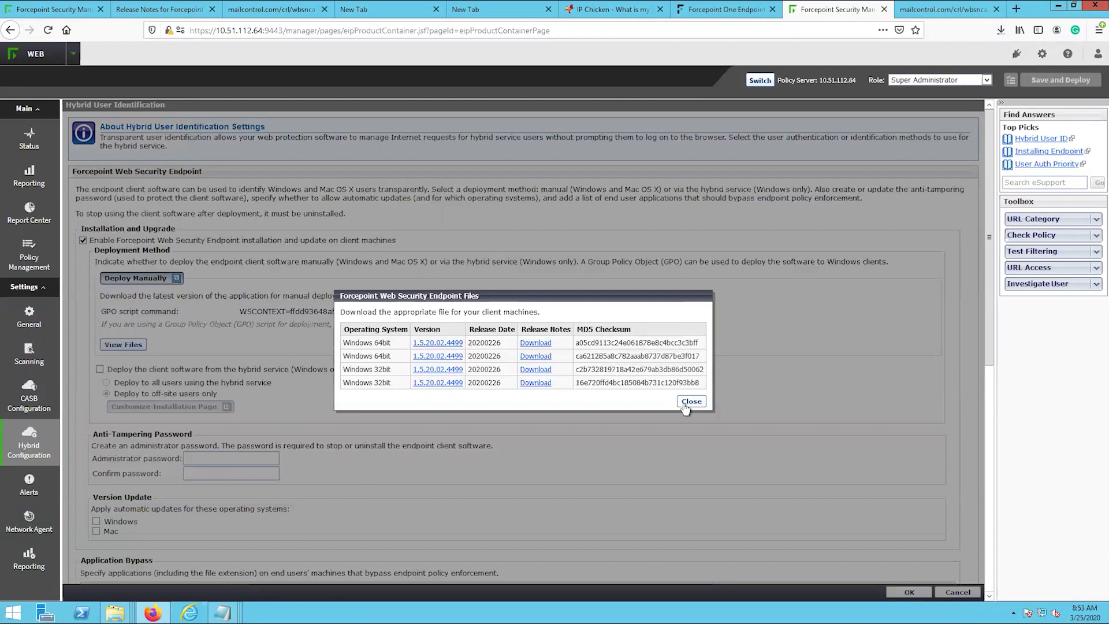
click(690, 401)
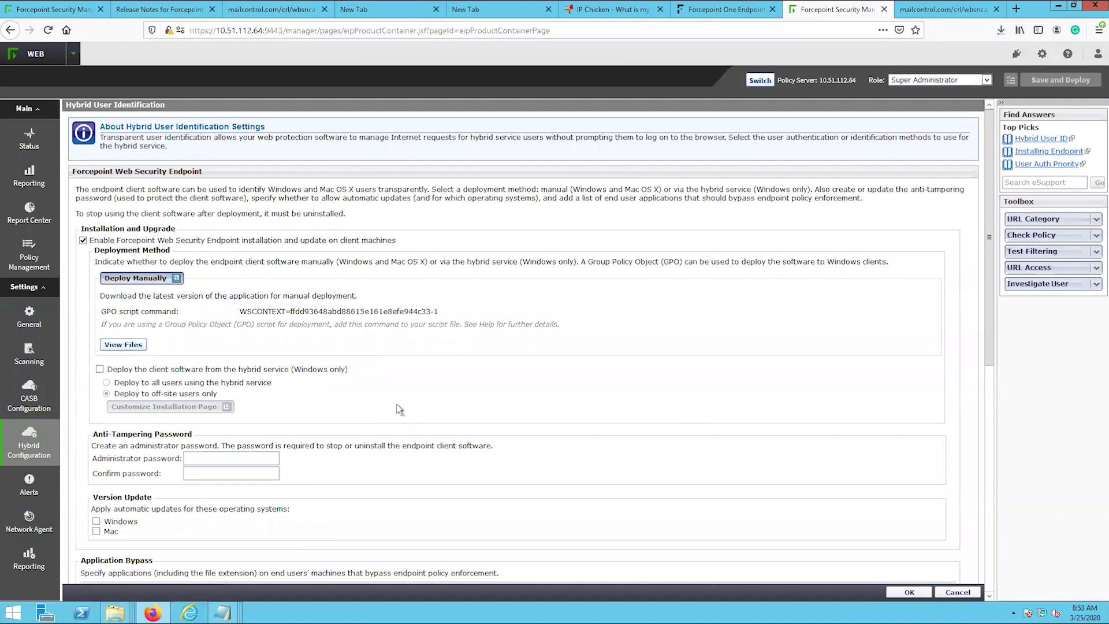
- Enter and confirm the endpoint anti-tampering administrator password, then review the remaining identification settings
click(270, 460)
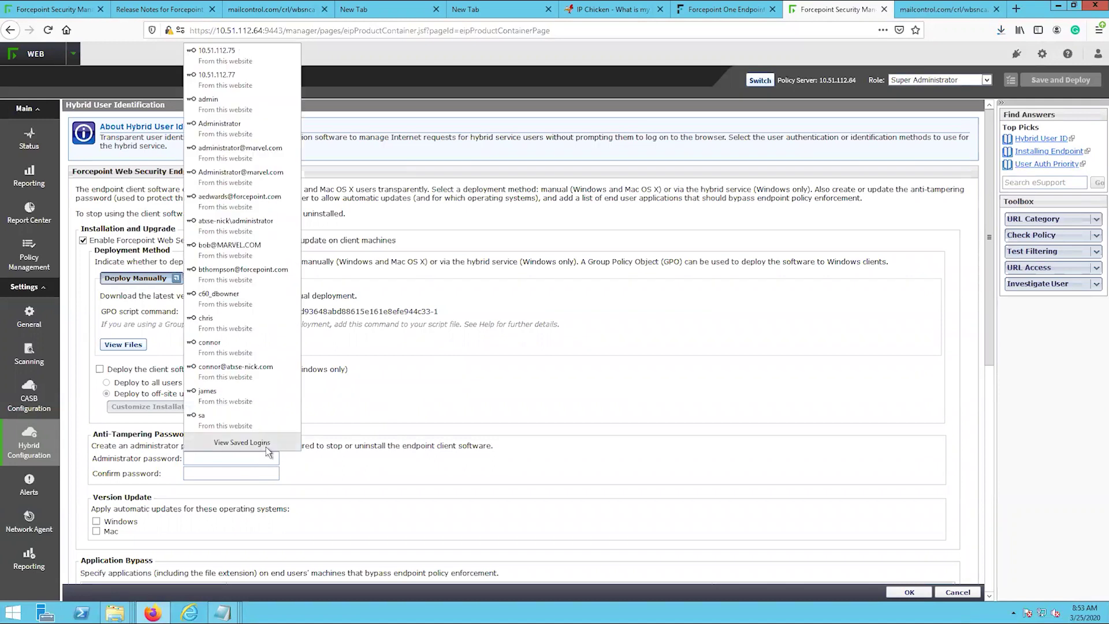
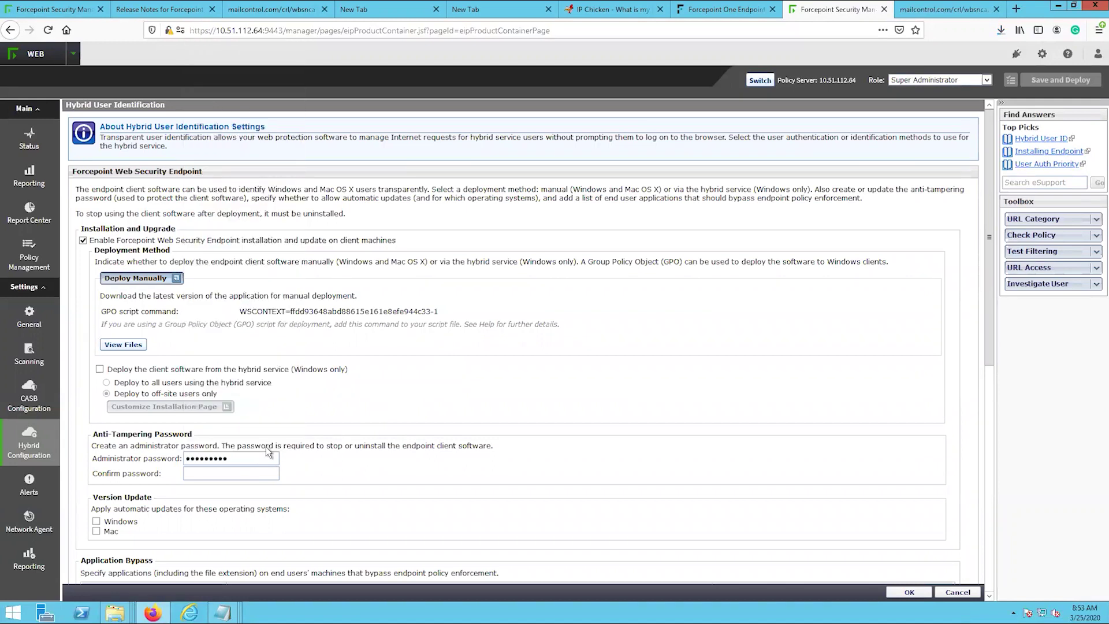
key(Tab)
scroll(342, 463, down, 2)
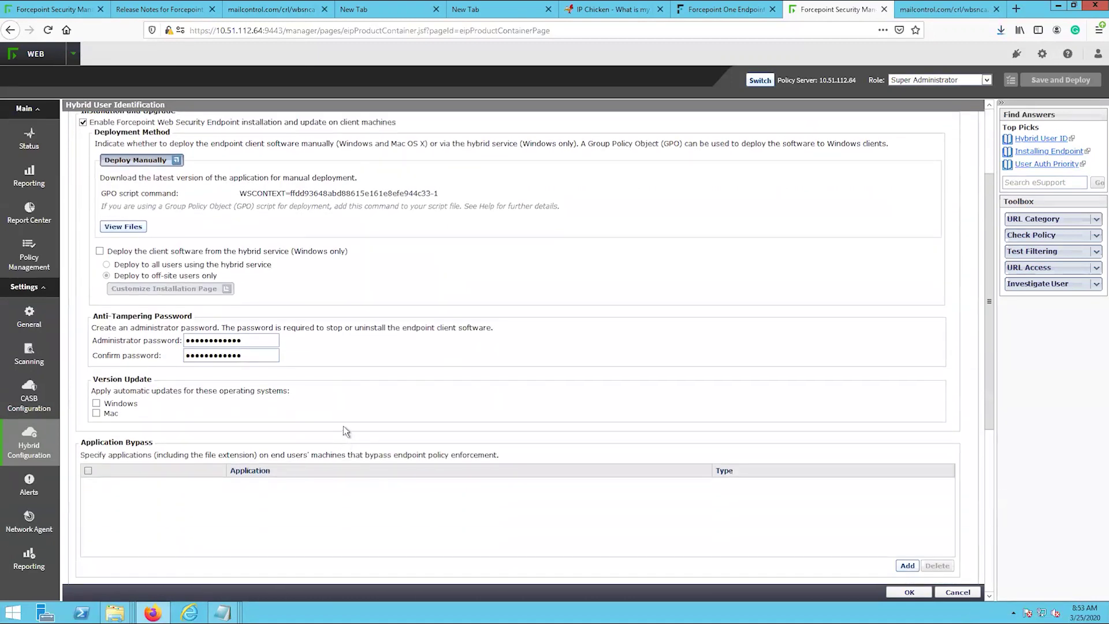
scroll(344, 427, down, 1)
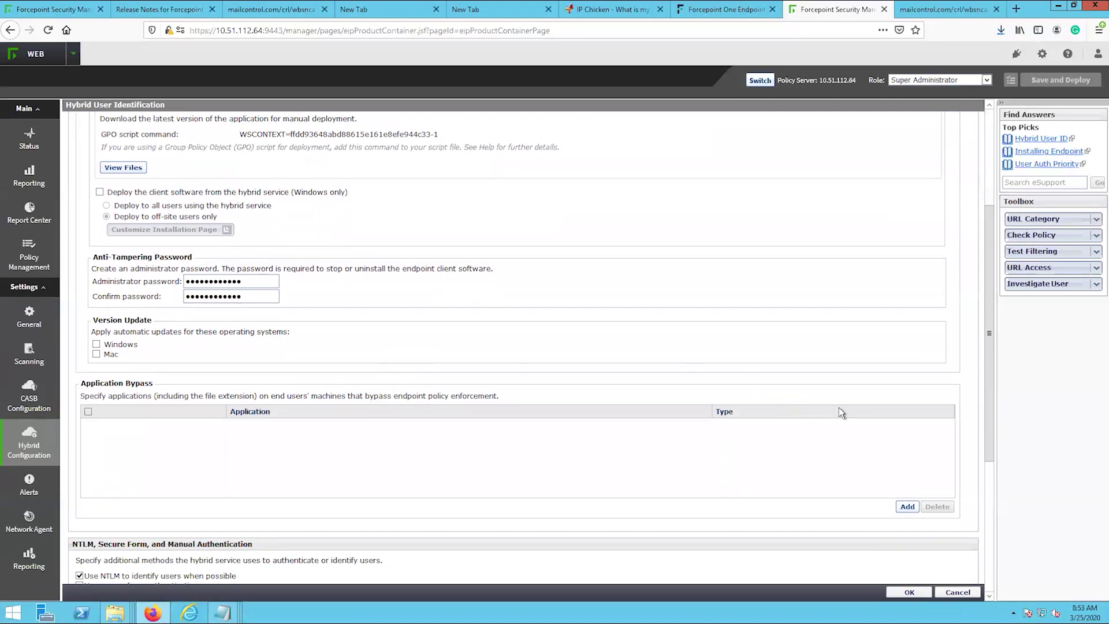
drag(989, 380, 974, 524)
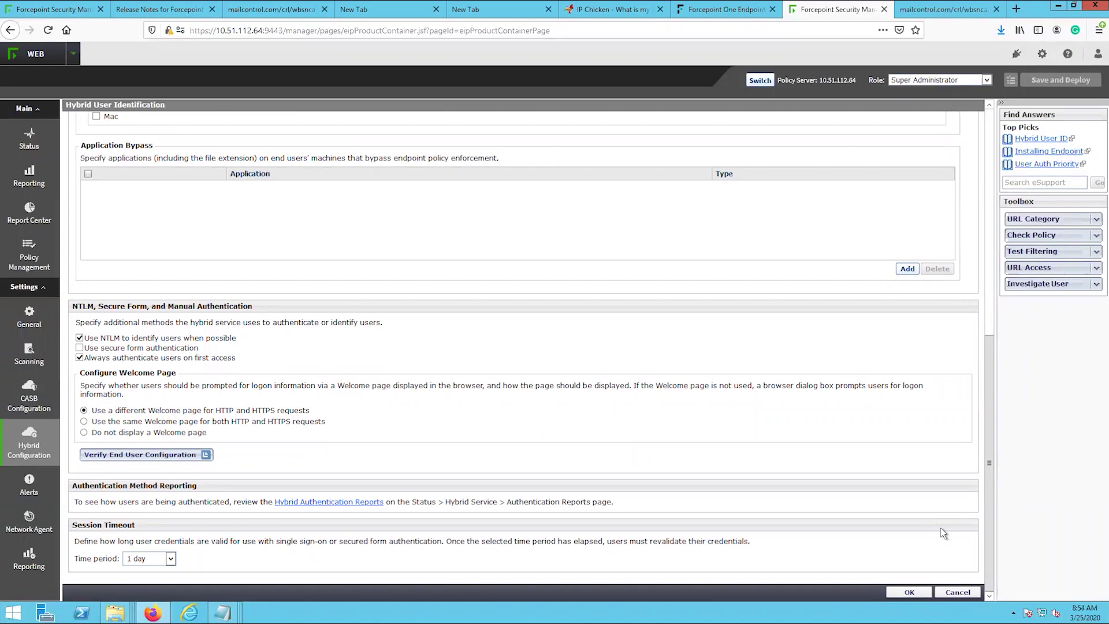
- Accept the Hybrid User Identification page with OK, then Save and Deploy the pending changes
click(920, 593)
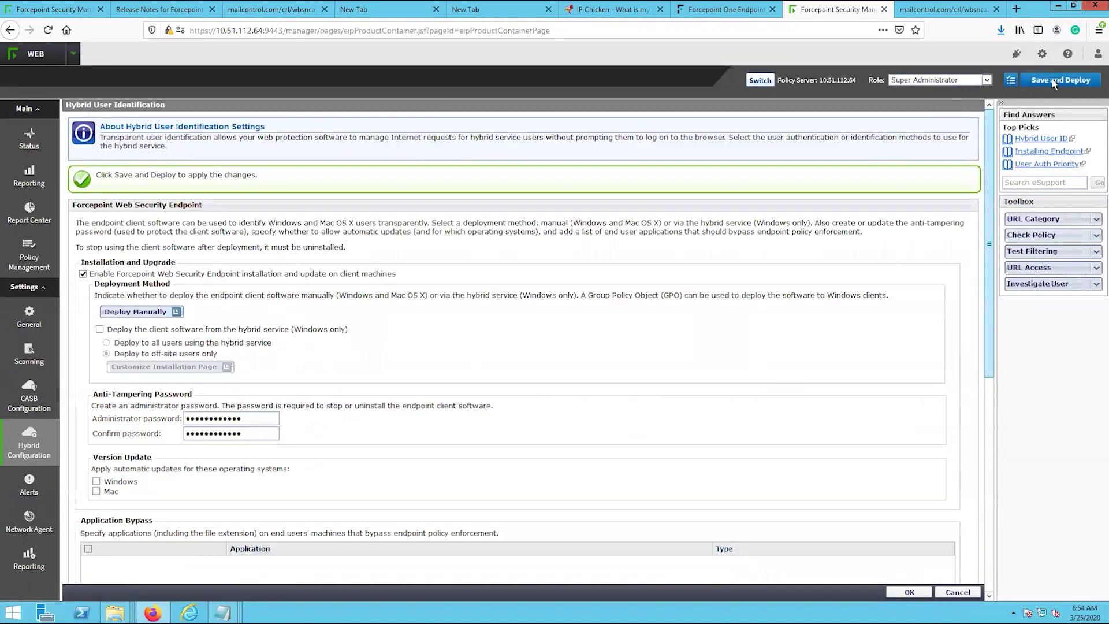
click(1061, 79)
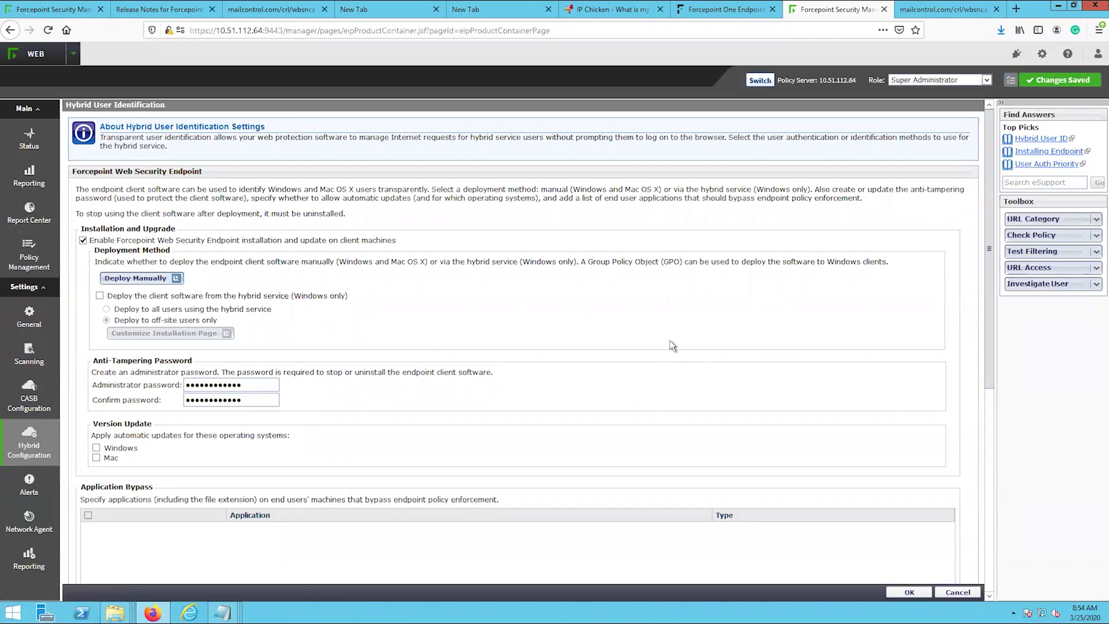
mouse_move(28, 443)
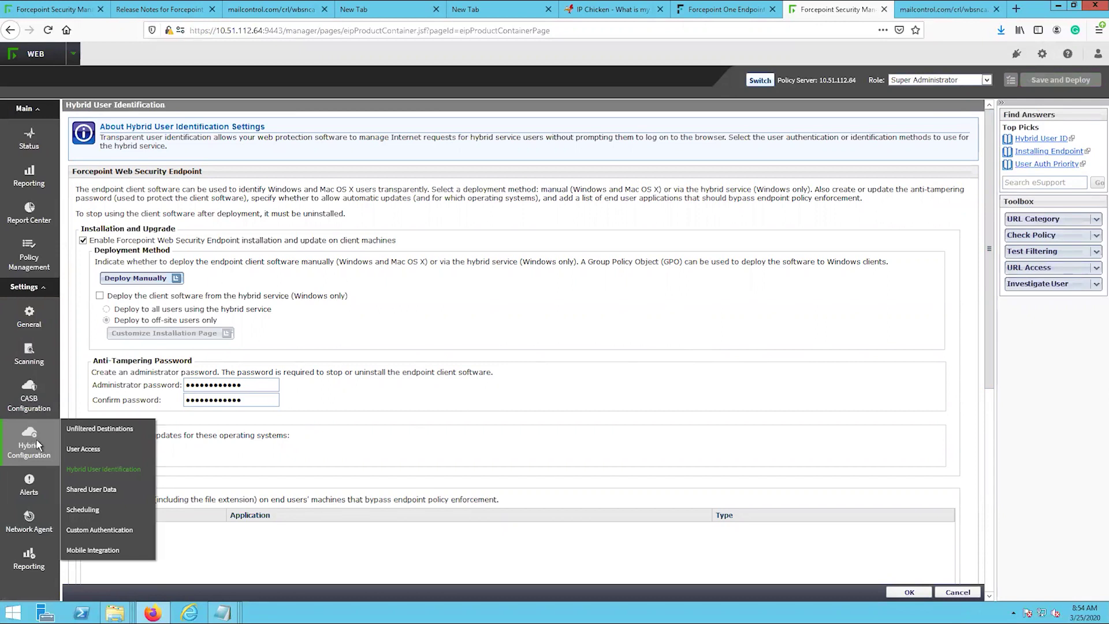
- View the hybrid Scheduling settings, then move on to the Hybrid Service status page
click(80, 510)
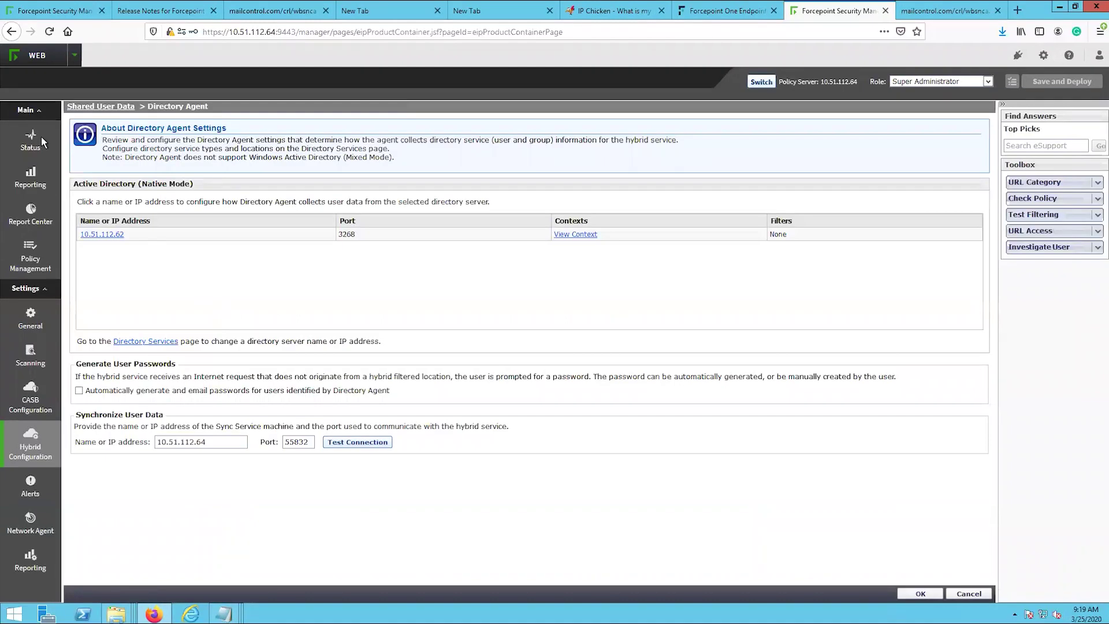
mouse_move(41, 137)
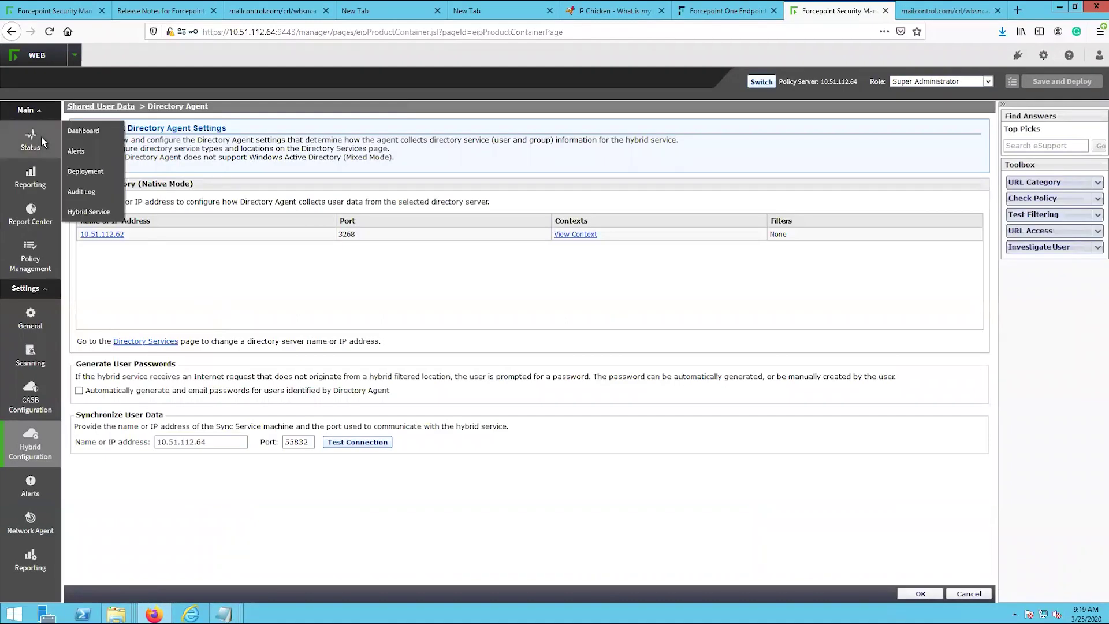
click(95, 212)
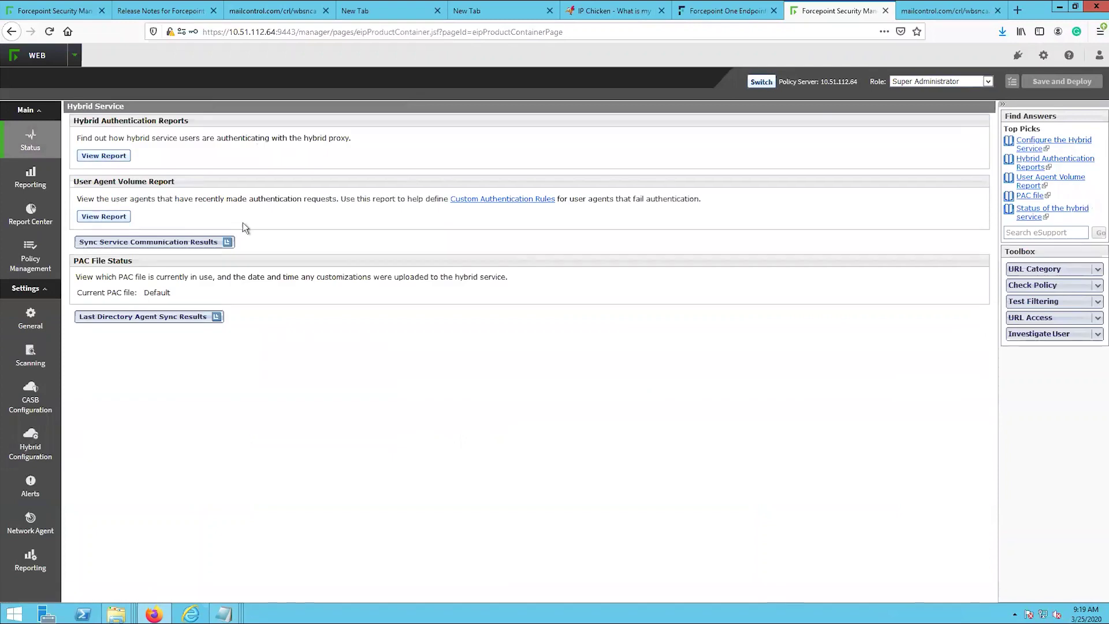
- Expand the sync service and last directory agent sync results, then sign in to the support portal
click(208, 243)
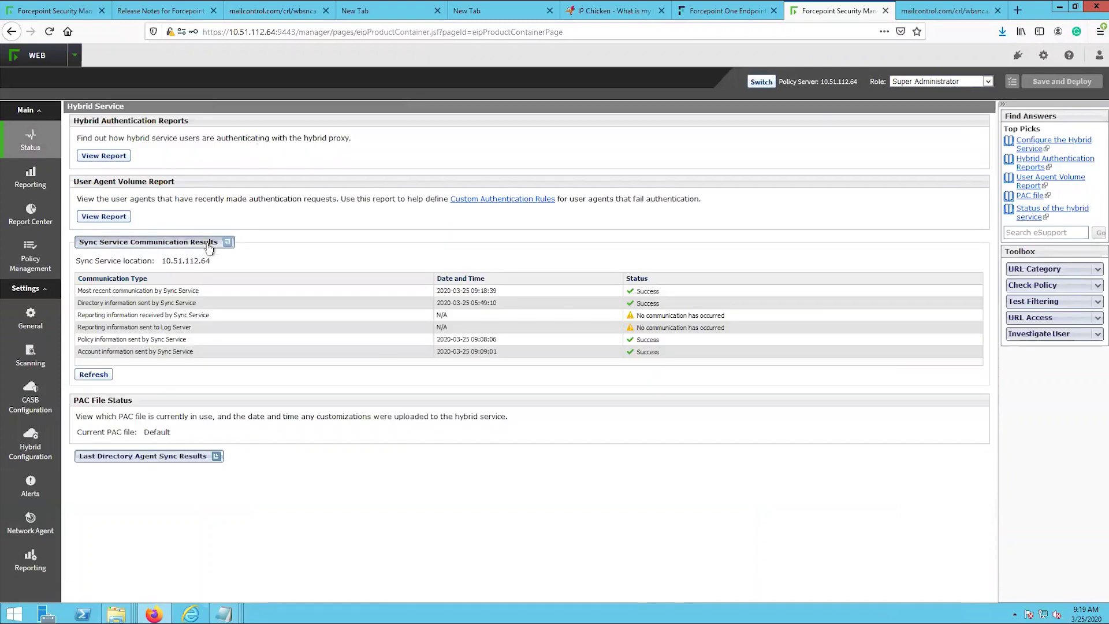
click(186, 456)
scroll(309, 466, down, 3)
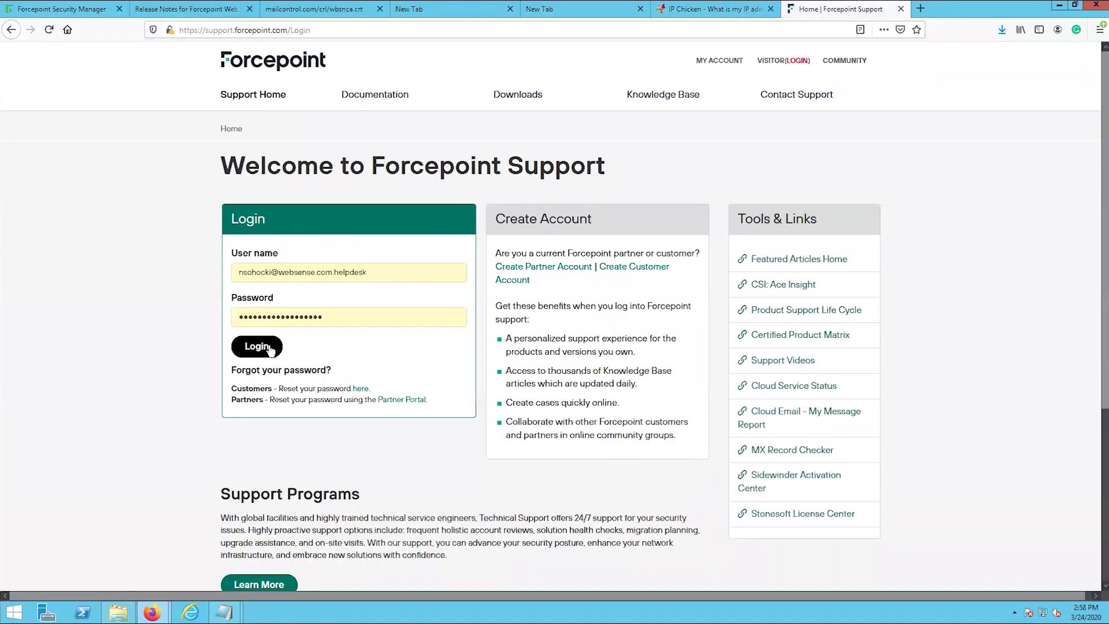
click(269, 346)
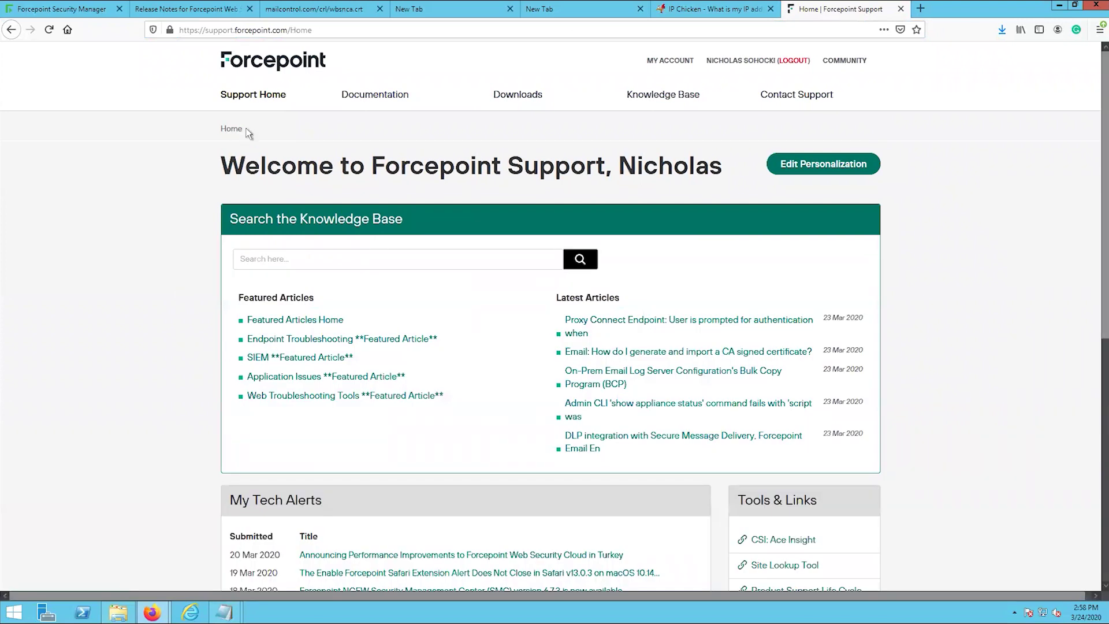
- Download and save ForcepointOneEndpointPackage.zip (v20.02.4499 package builder, 499 MB) from Forcepoint One Endpoint 20 downloads
click(525, 103)
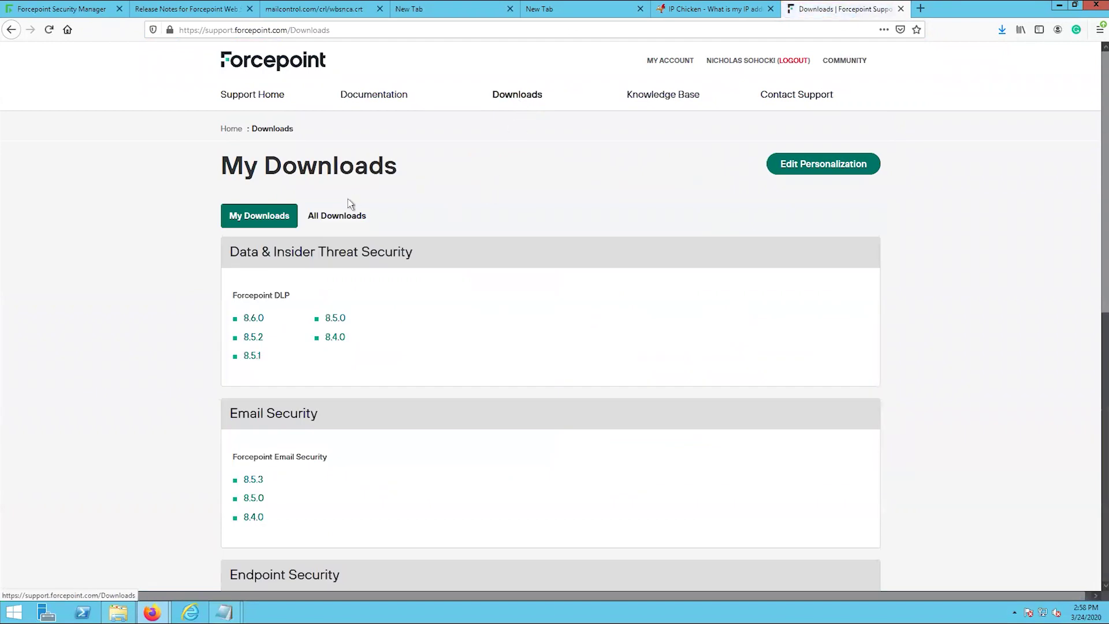
click(328, 220)
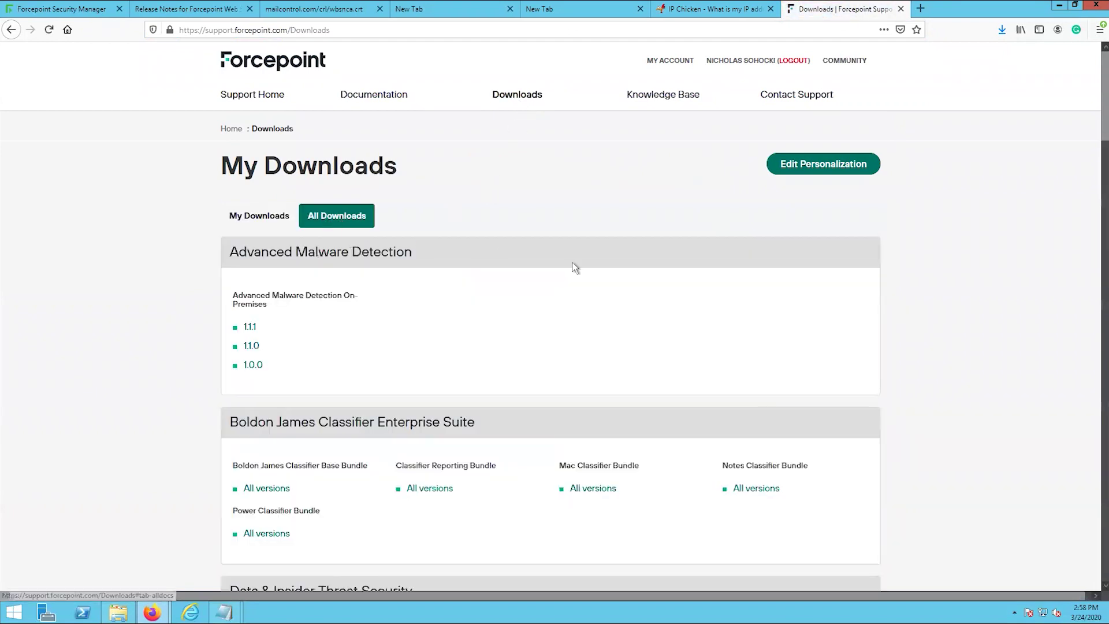
scroll(574, 265, down, 4)
scroll(574, 266, down, 12)
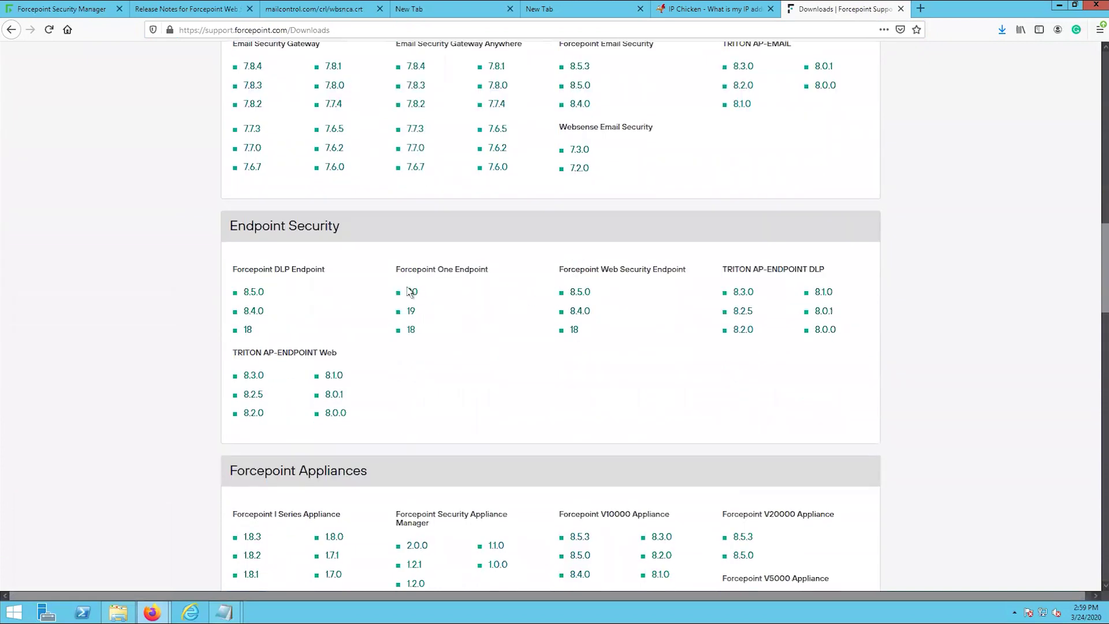
click(412, 294)
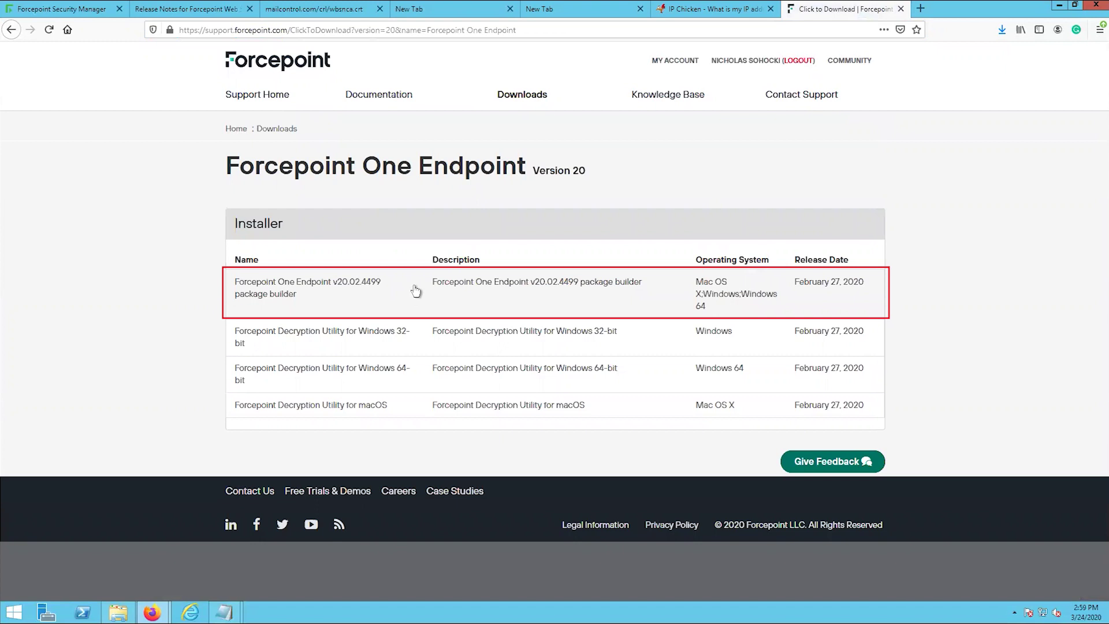
click(414, 294)
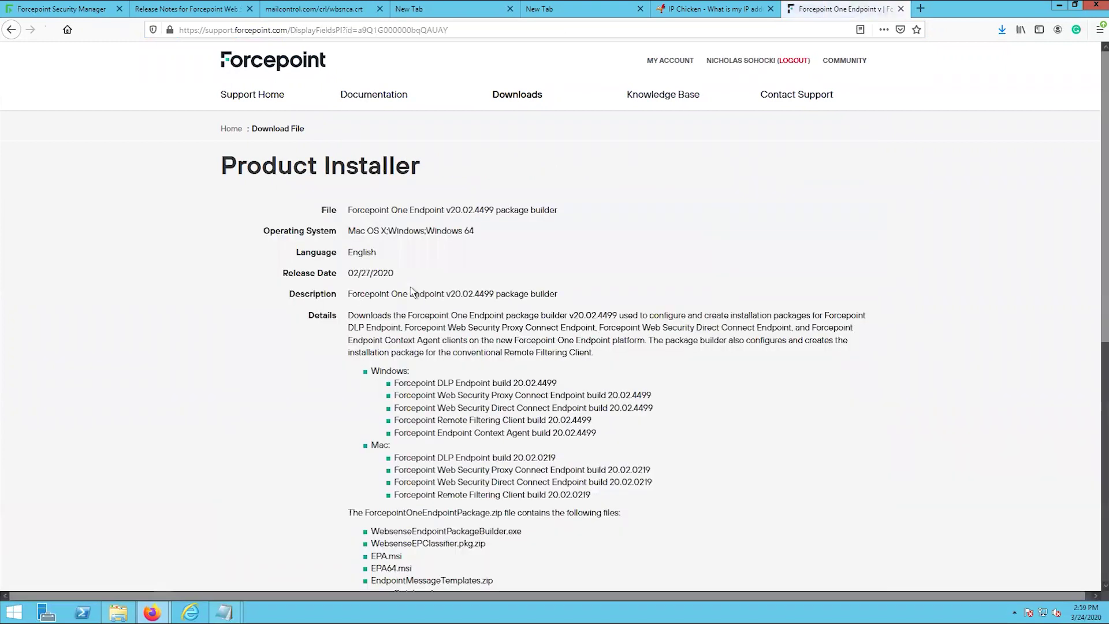
scroll(468, 301, down, 3)
scroll(468, 299, down, 4)
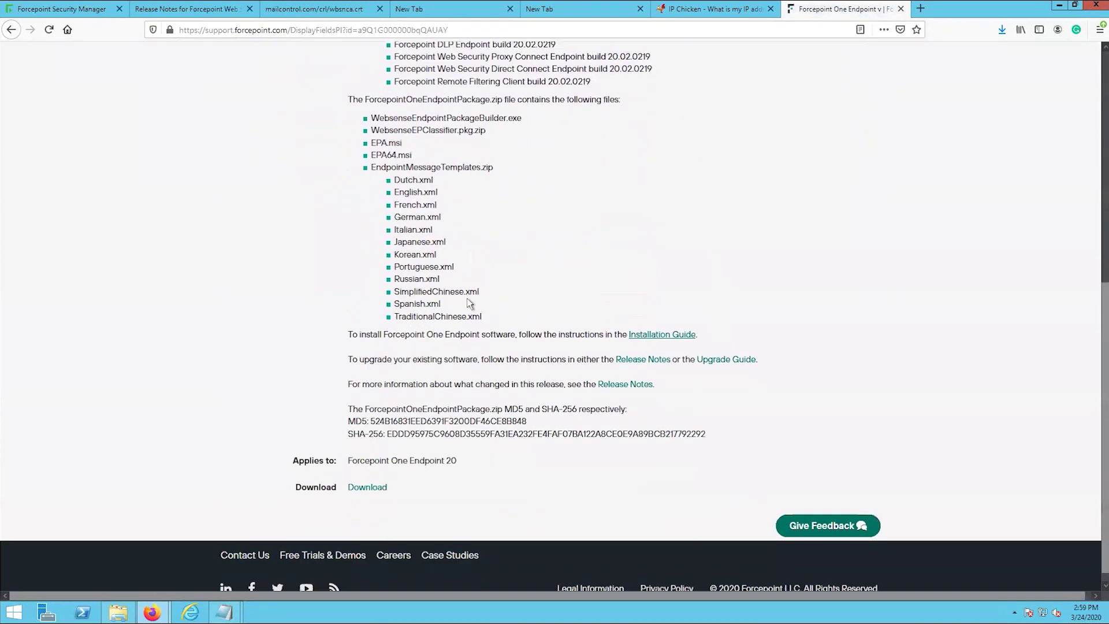
click(367, 473)
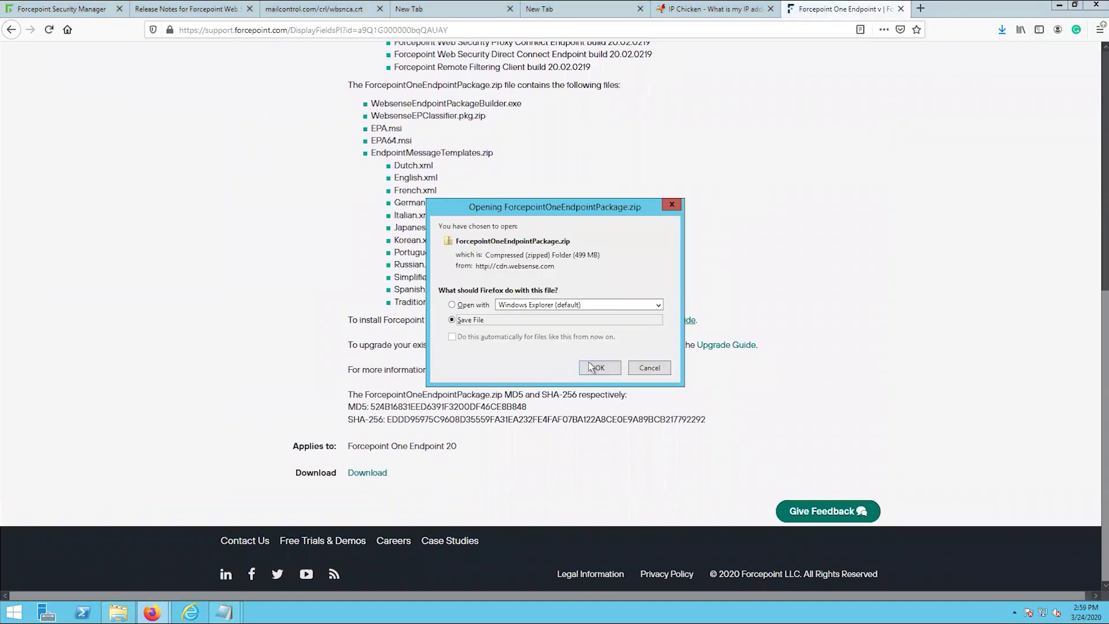
click(600, 369)
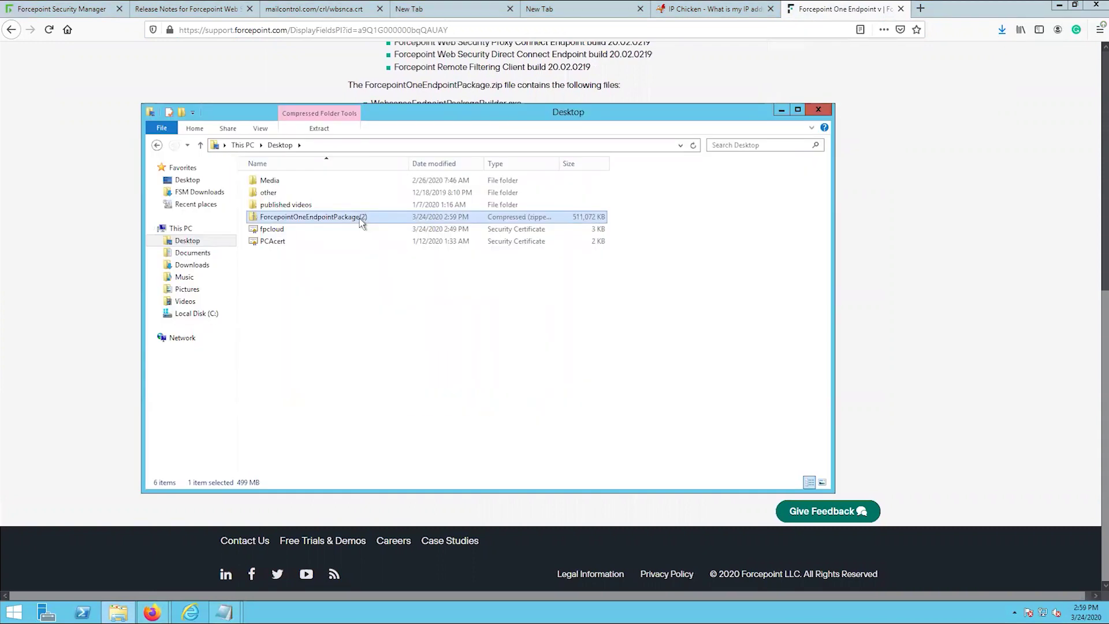
- Extract ForcepointOneEndpointPackage.zip to the suggested folder and open the extracted package folder
right_click(361, 222)
click(397, 255)
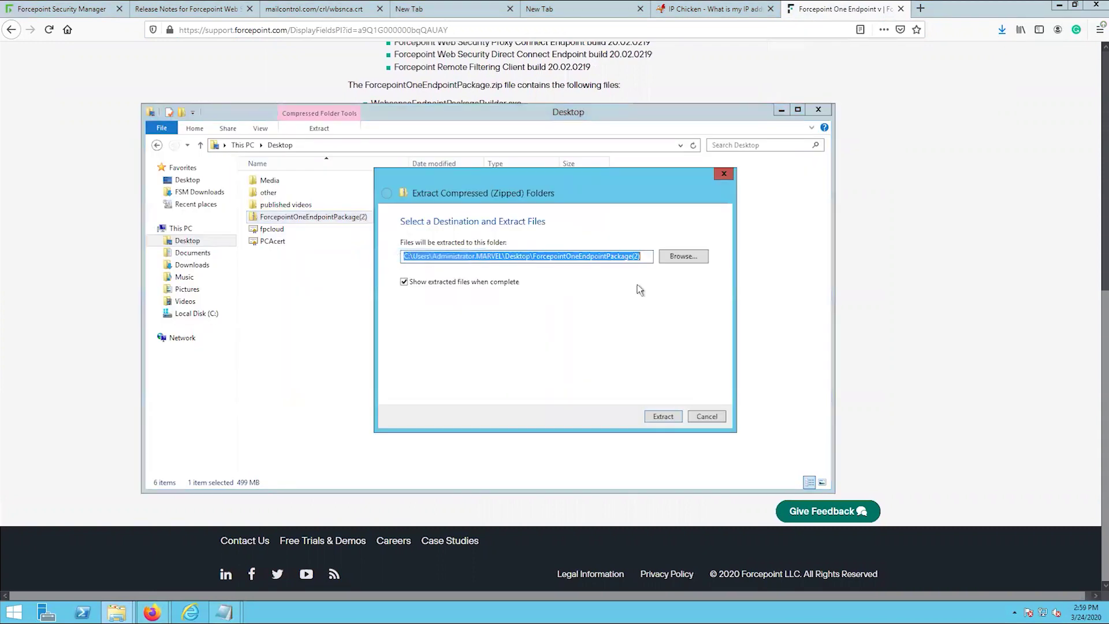
click(660, 417)
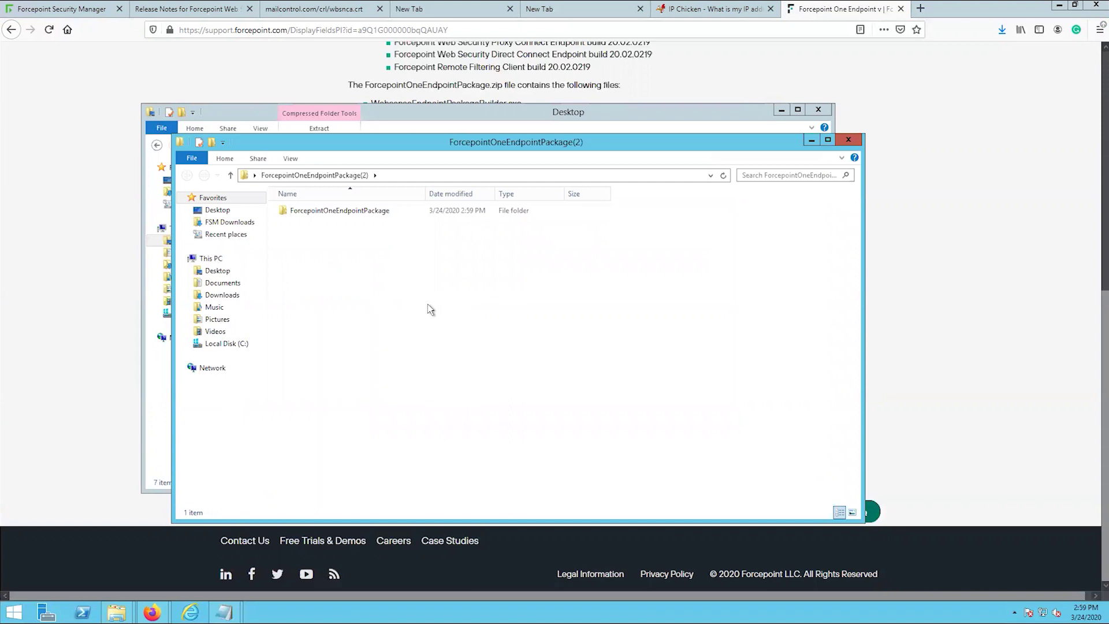
double_click(336, 214)
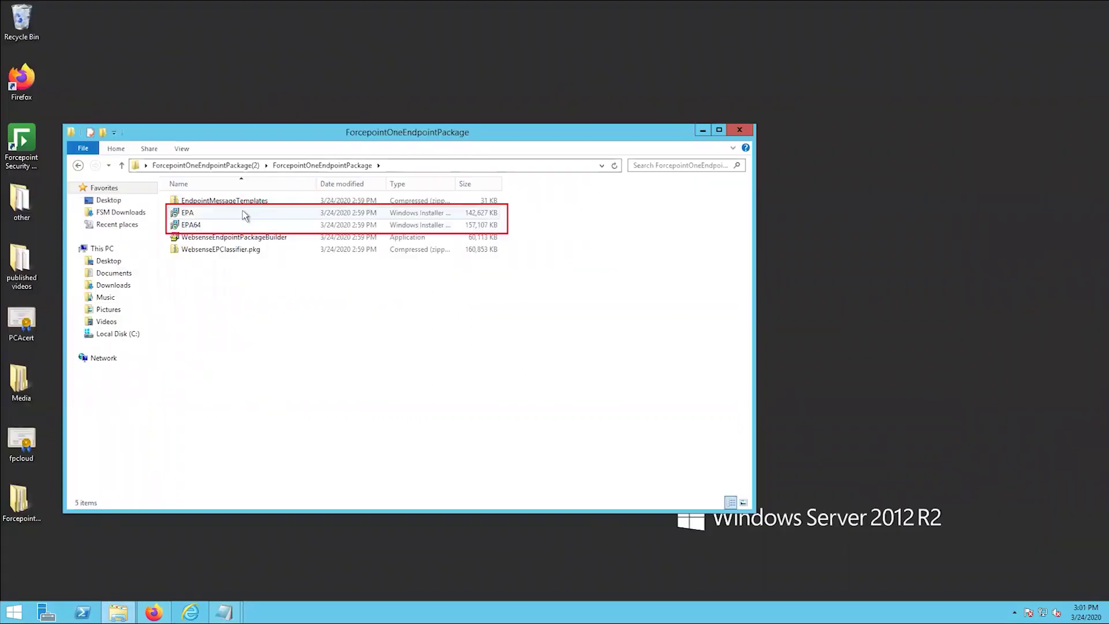
- Take the EPA and EPA64 installers and open C:\Program Files (x86)\Websense\Data Security\client in a new window
drag(243, 216, 237, 226)
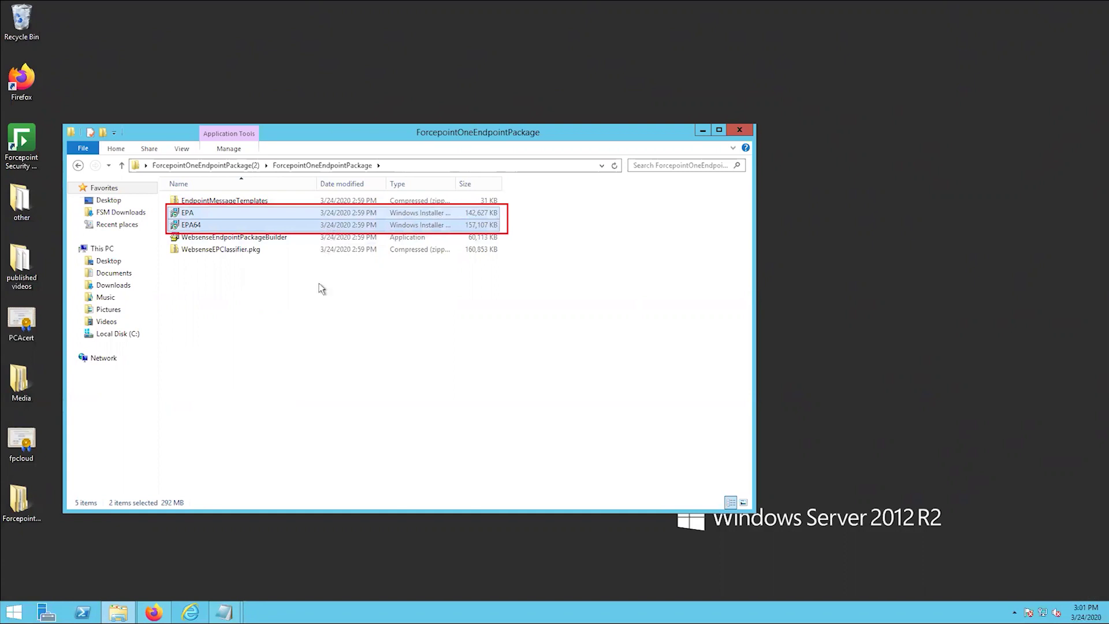
click(308, 332)
right_click(123, 611)
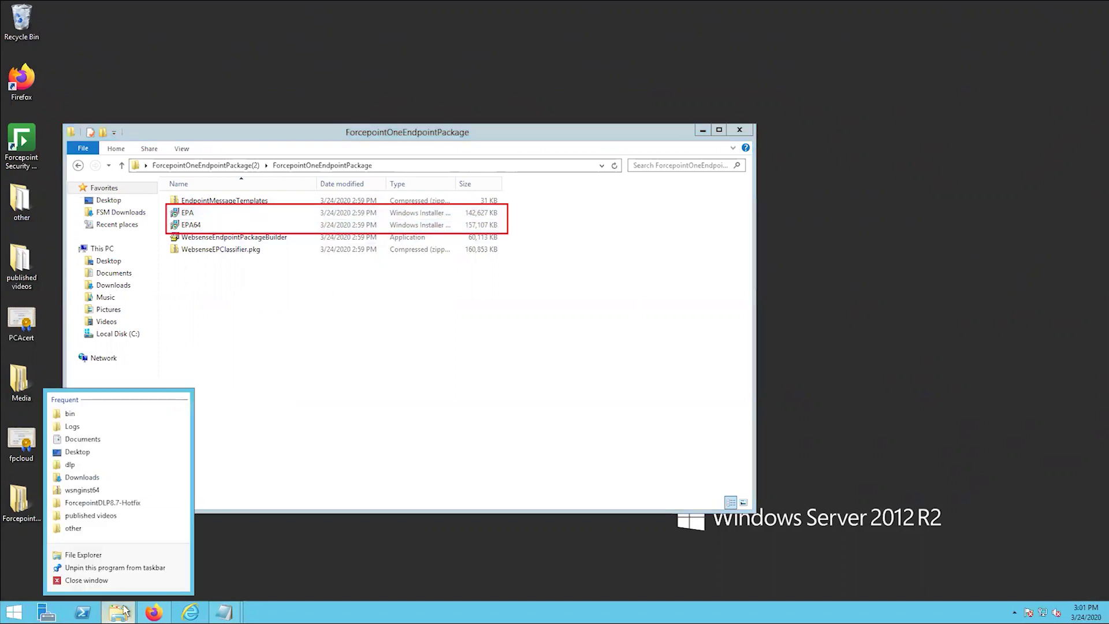
click(120, 556)
double_click(374, 245)
double_click(299, 252)
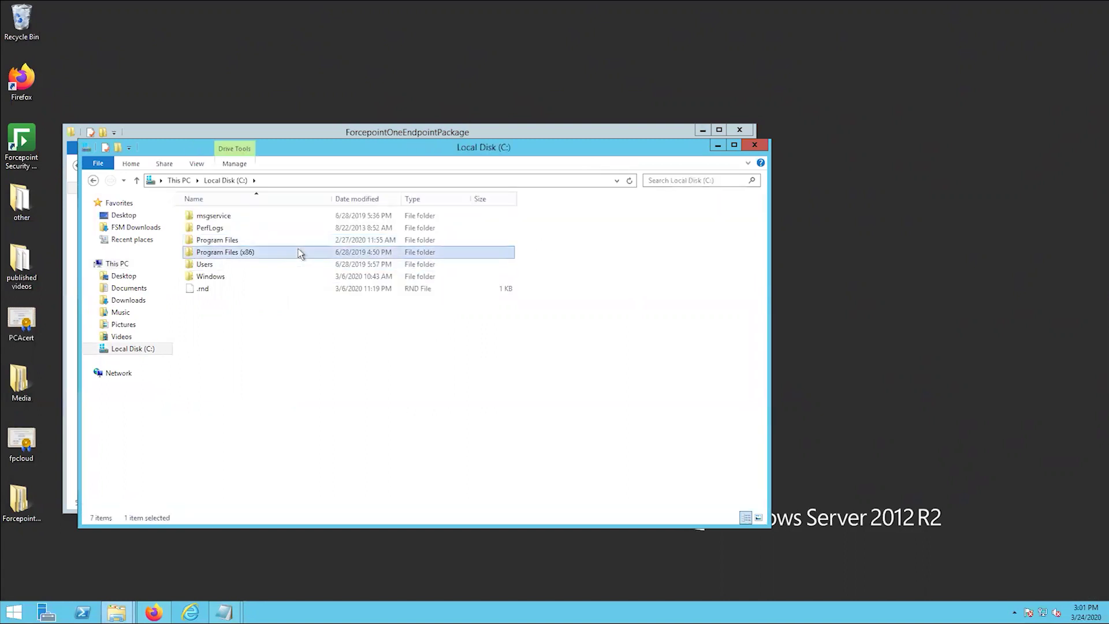
click(229, 302)
double_click(230, 303)
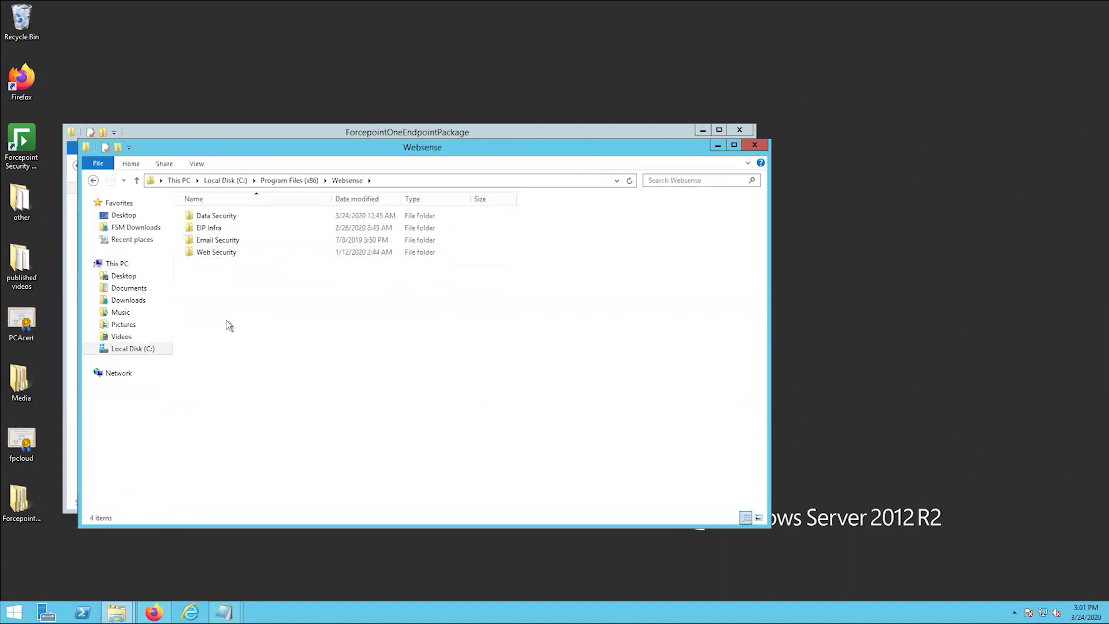
double_click(241, 216)
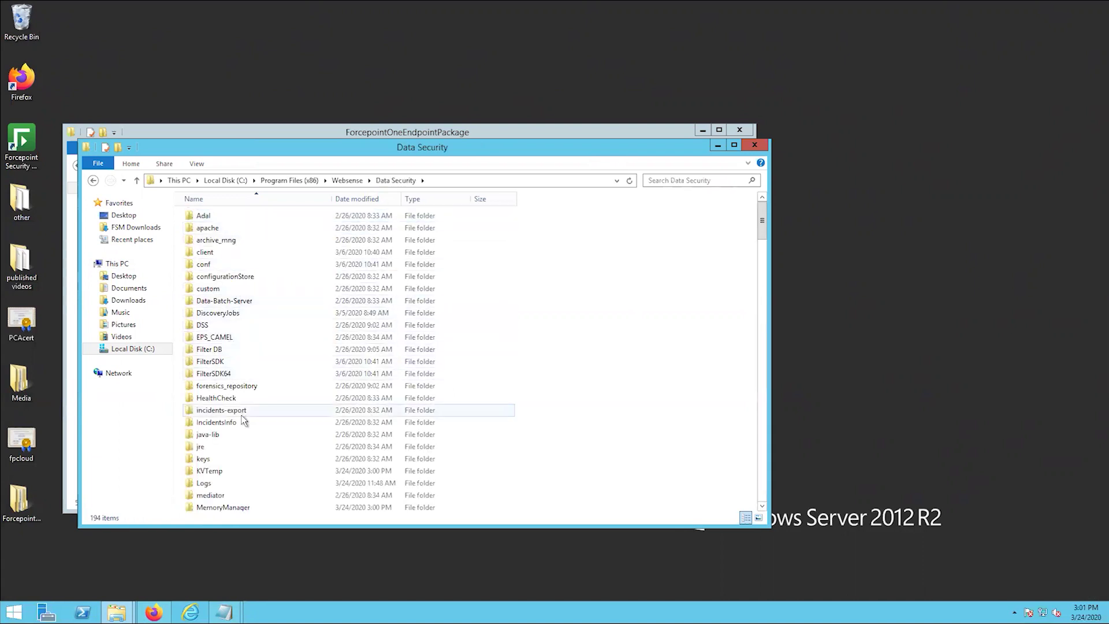
double_click(226, 254)
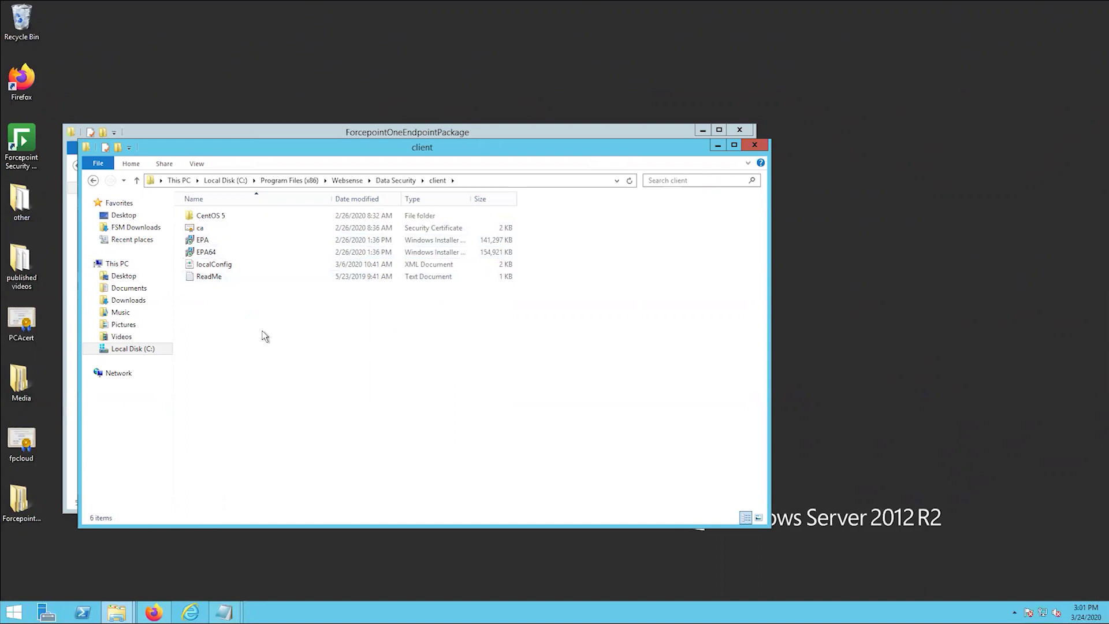
- Paste EPA and EPA64 into the client folder, replacing the existing files
key(ctrl+v)
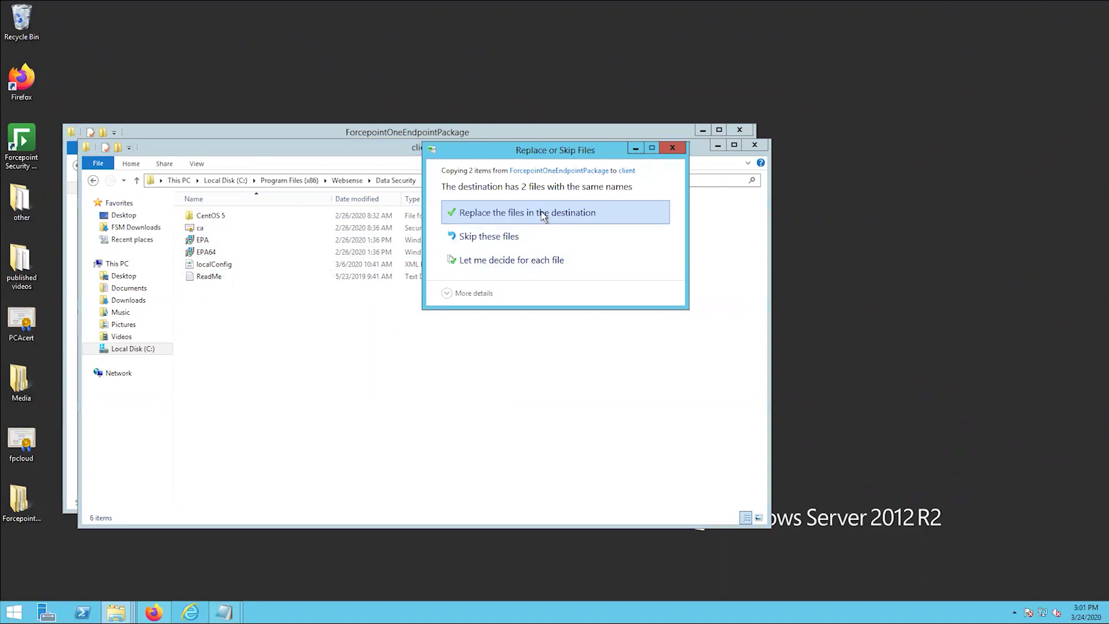
click(543, 216)
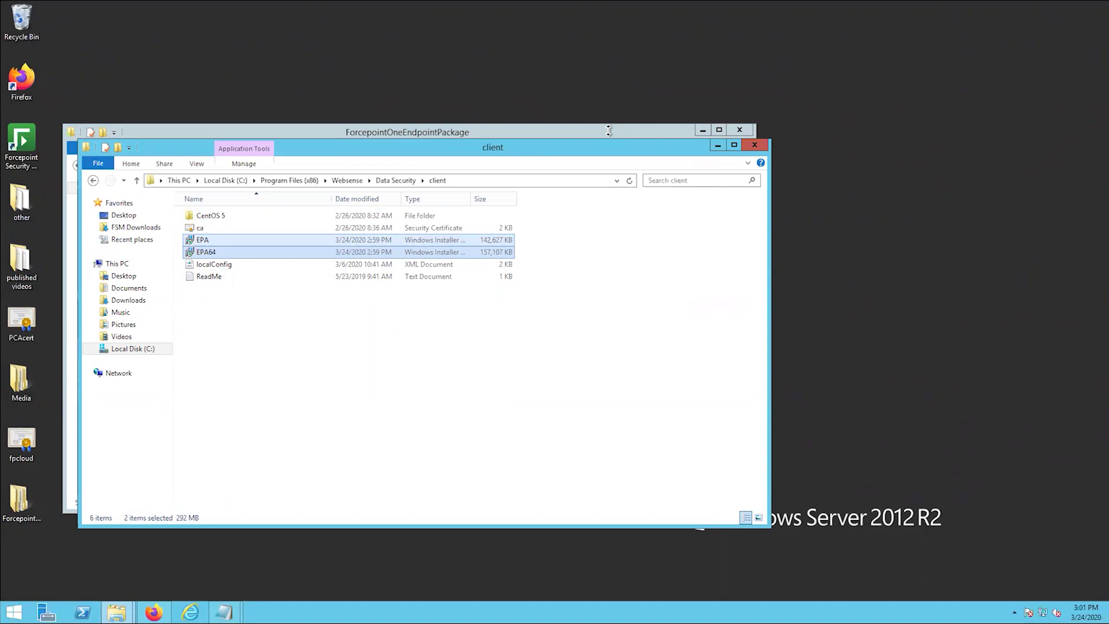
click(608, 131)
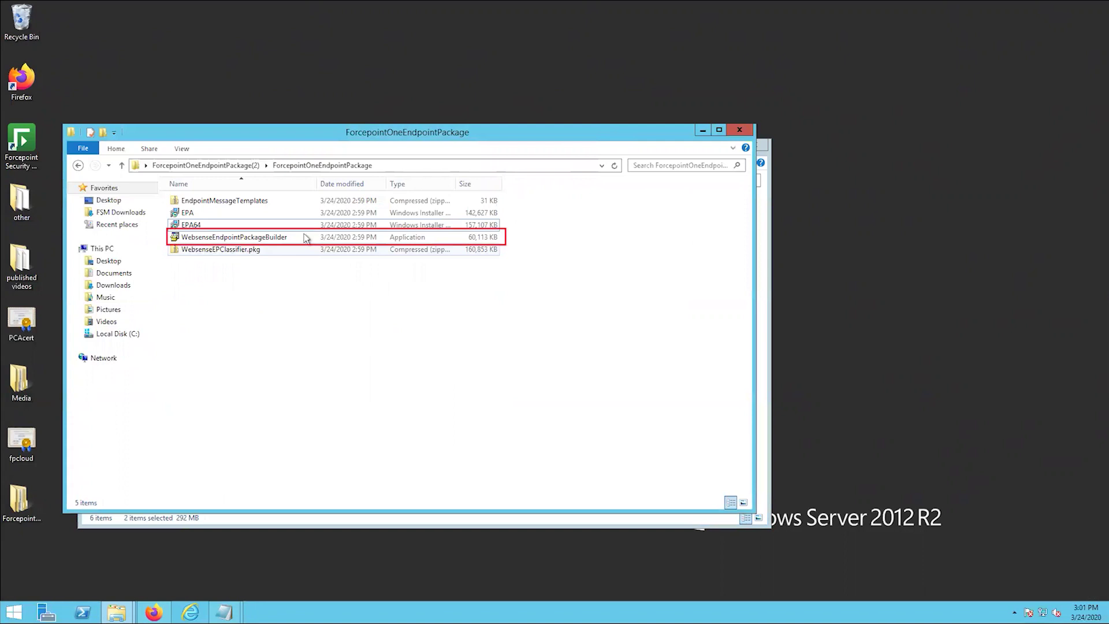
- Run WebsenseEndpointPackageBuilder and choose Proxy Connect Endpoint plus Forcepoint DLP Endpoint components
double_click(306, 238)
click(588, 323)
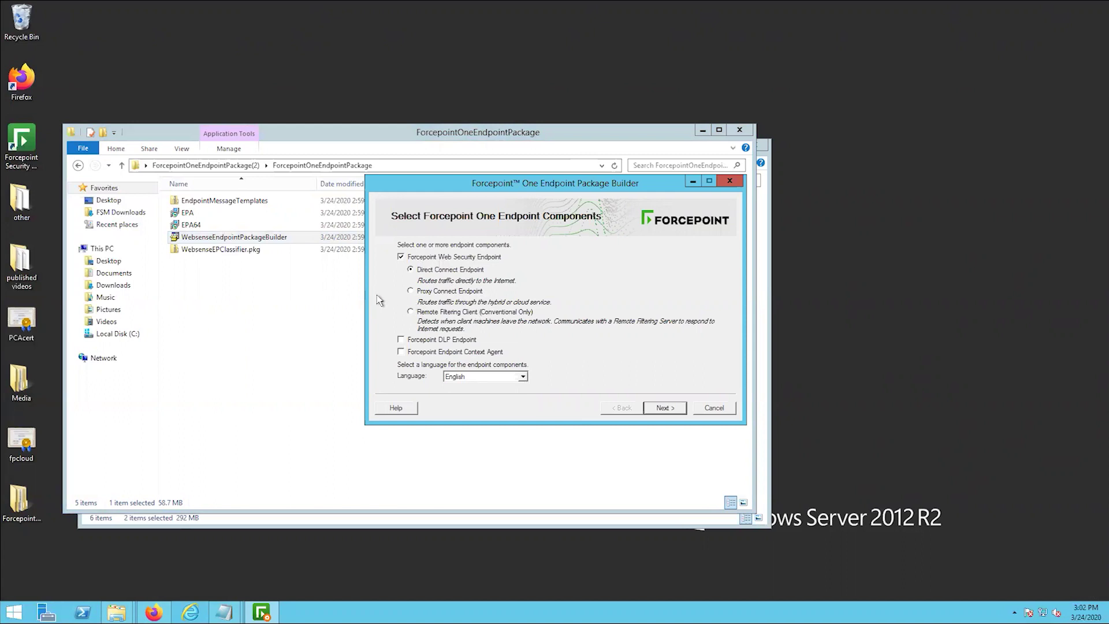
click(421, 291)
click(664, 408)
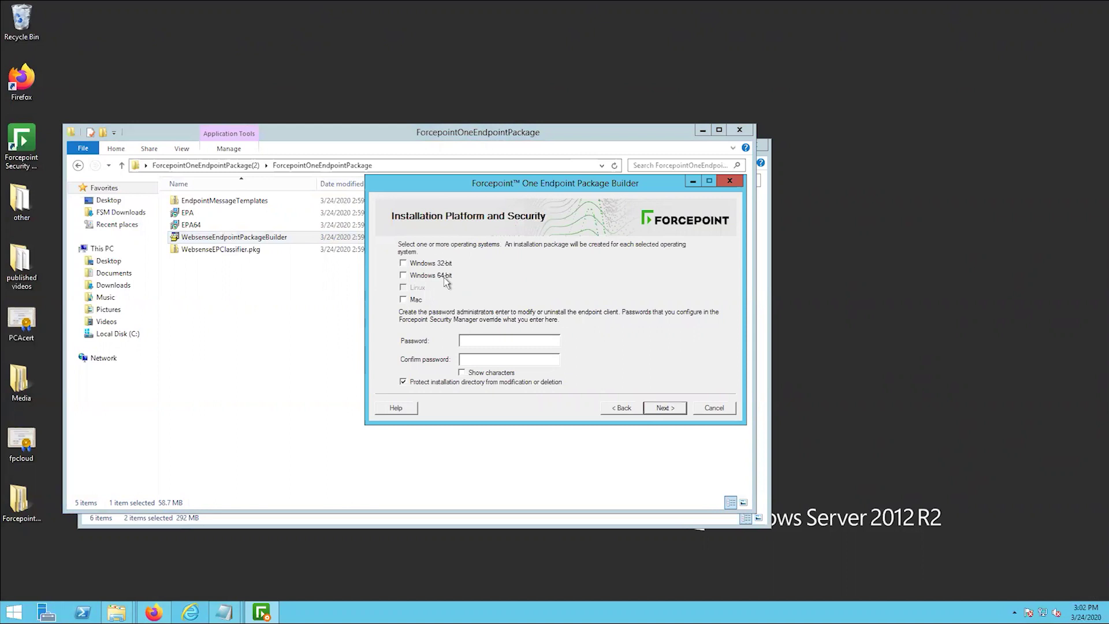
- Protect the package with an administrator password and keep the default installation path
click(524, 338)
text(**********************)
click(665, 409)
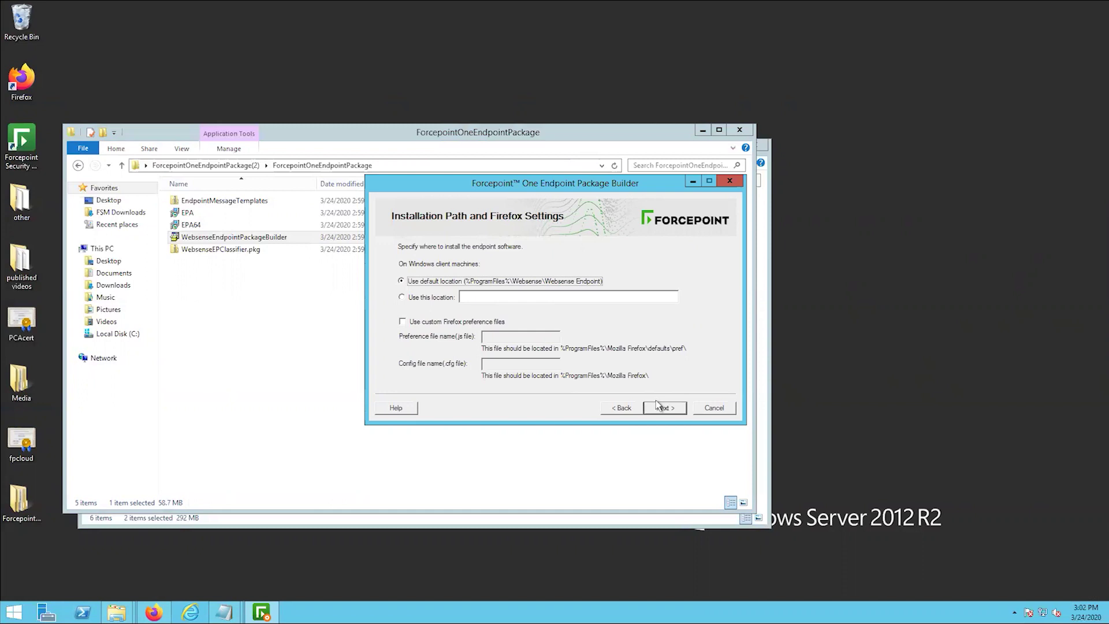
click(659, 409)
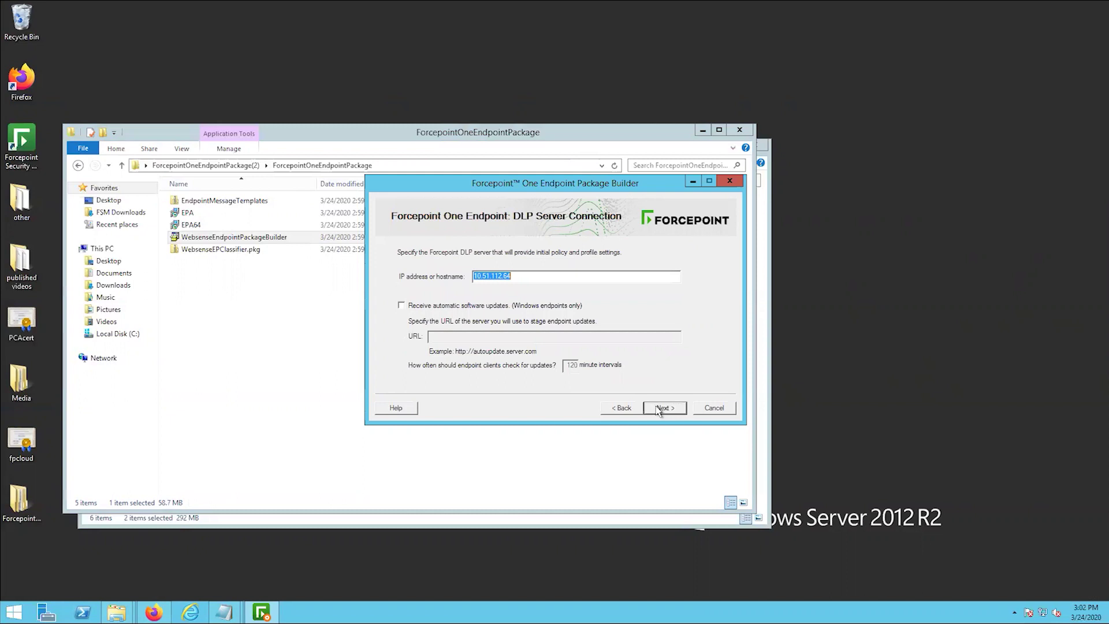
- Accept DLP server 10.51.112.64 and continue to DLP Client Settings
click(660, 409)
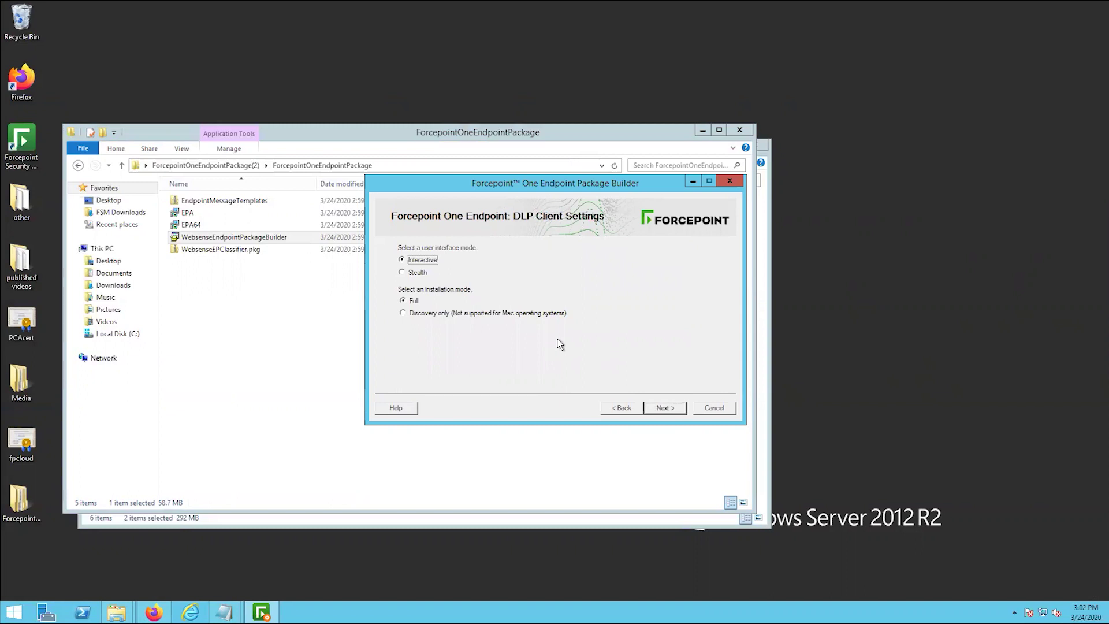
- Keep Interactive interface mode and Full installation mode, proceeding to Proxy Settings
click(664, 407)
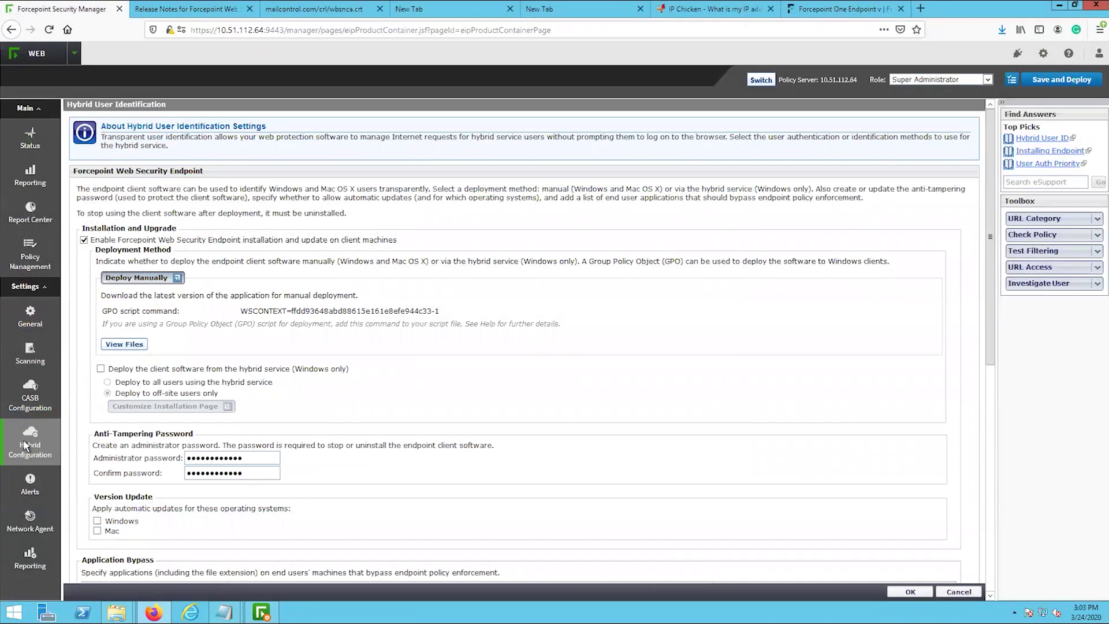
- Copy the default port-8082 PAC URL from Hybrid User Access into the package's PAC field
mouse_move(36, 444)
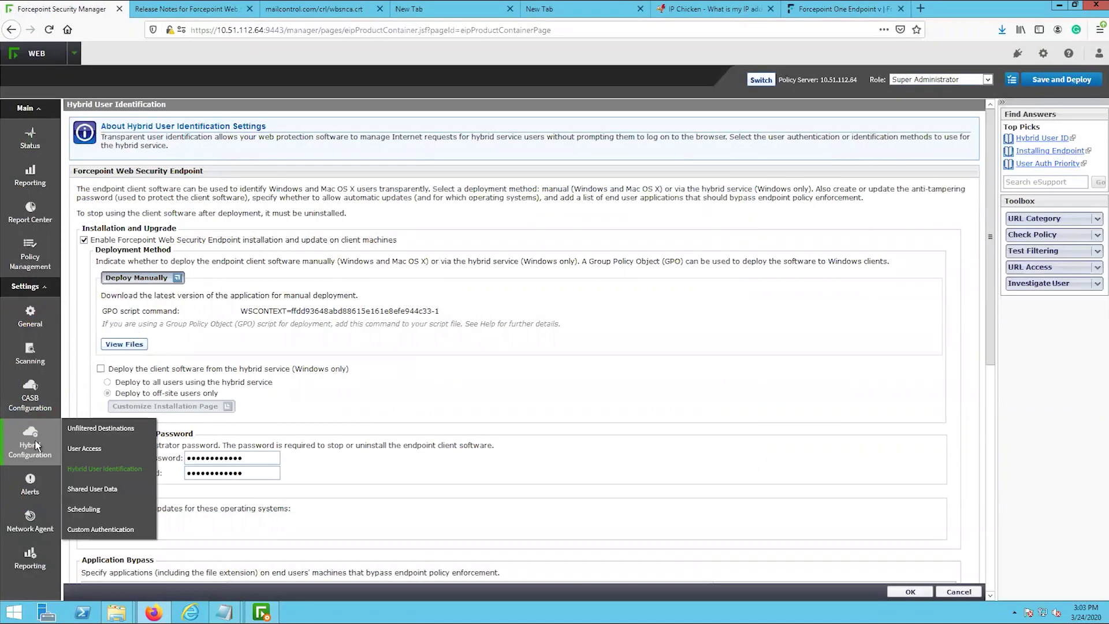
click(86, 448)
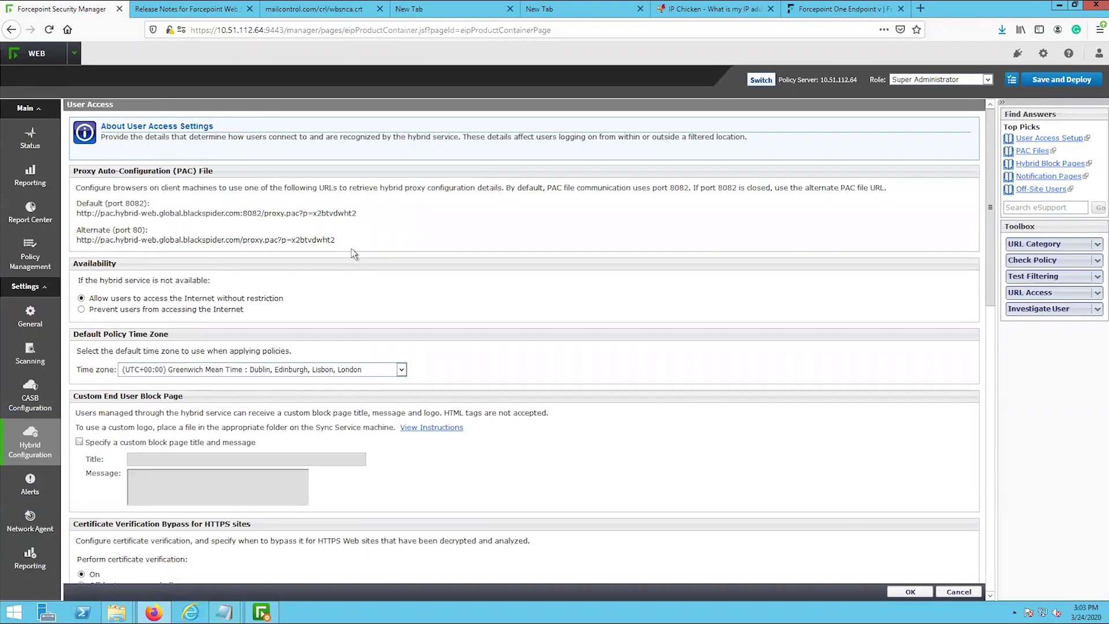
drag(357, 213, 76, 214)
key(ctrl+c)
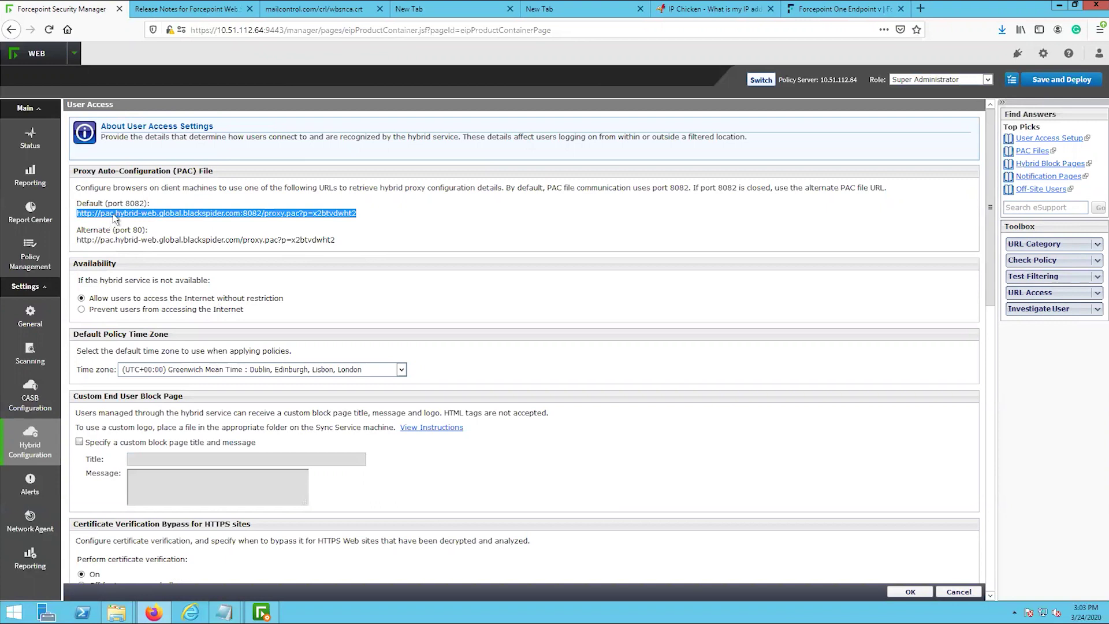
click(261, 613)
key(ctrl+v)
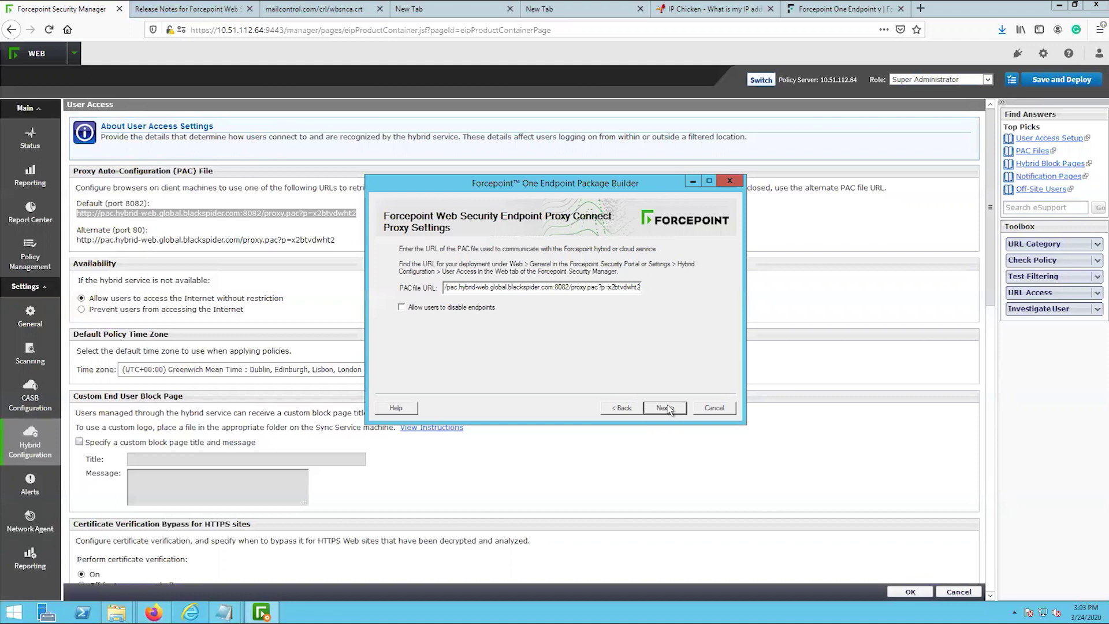
- Save the finished installation package to the Desktop
click(665, 408)
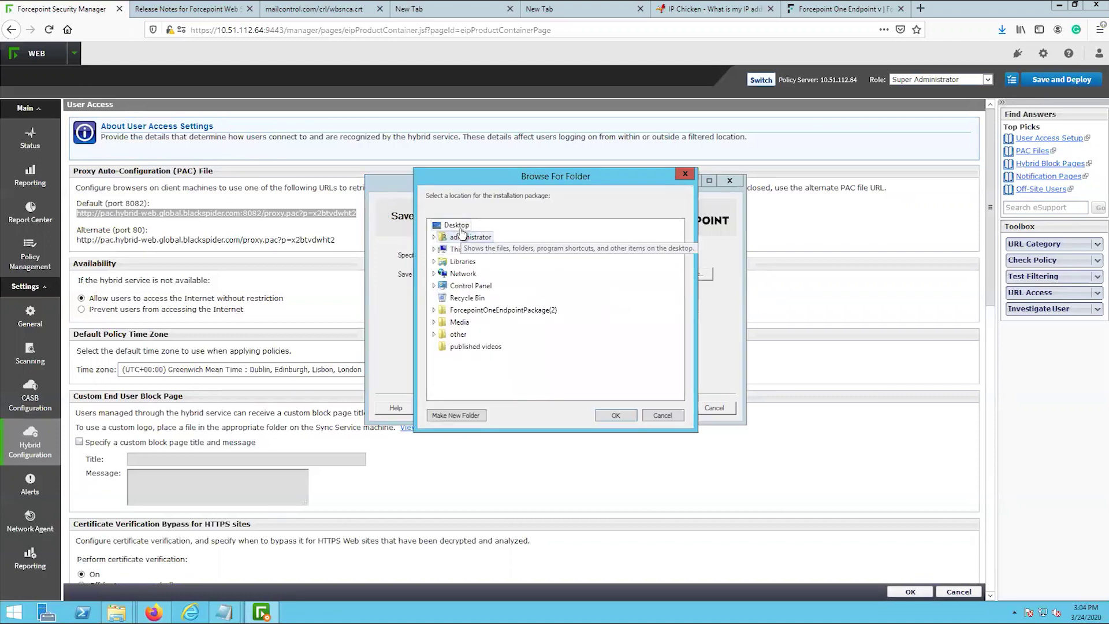
click(615, 415)
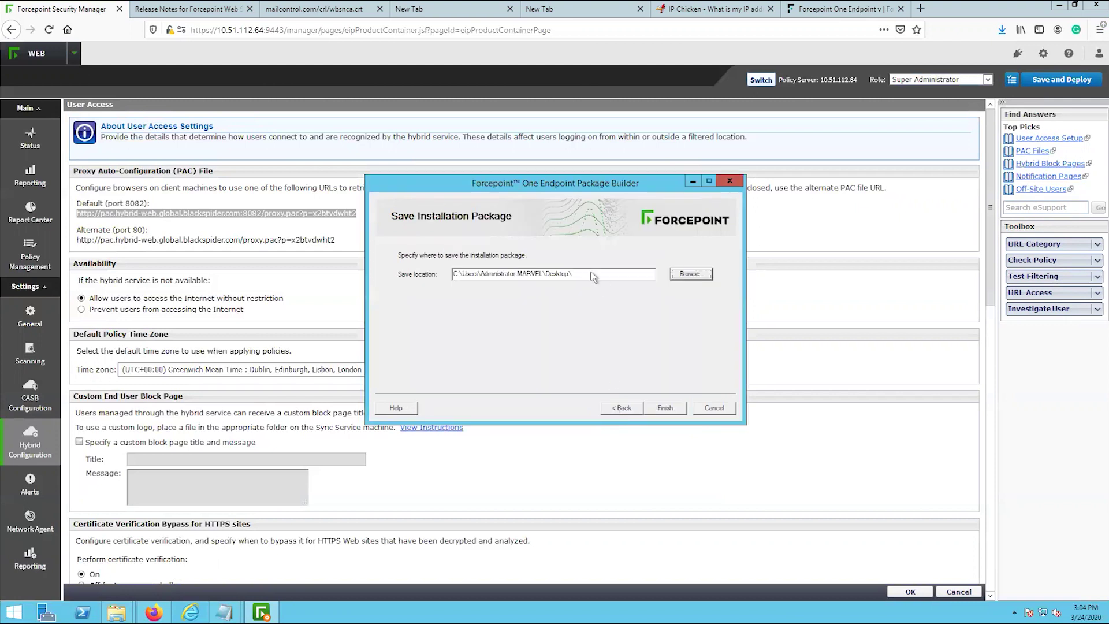
click(658, 408)
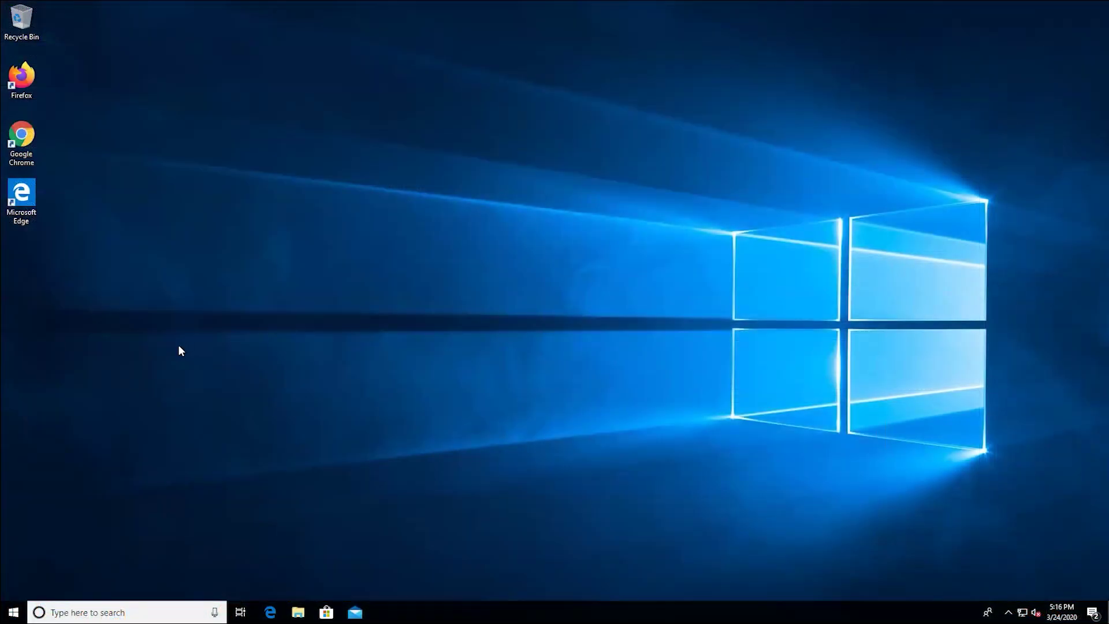
- Copy FORCEPOINT-ONE-ENDPOINT-x64 DLP Hybrid WEB.exe from the network Downloads folder onto the desktop
click(298, 612)
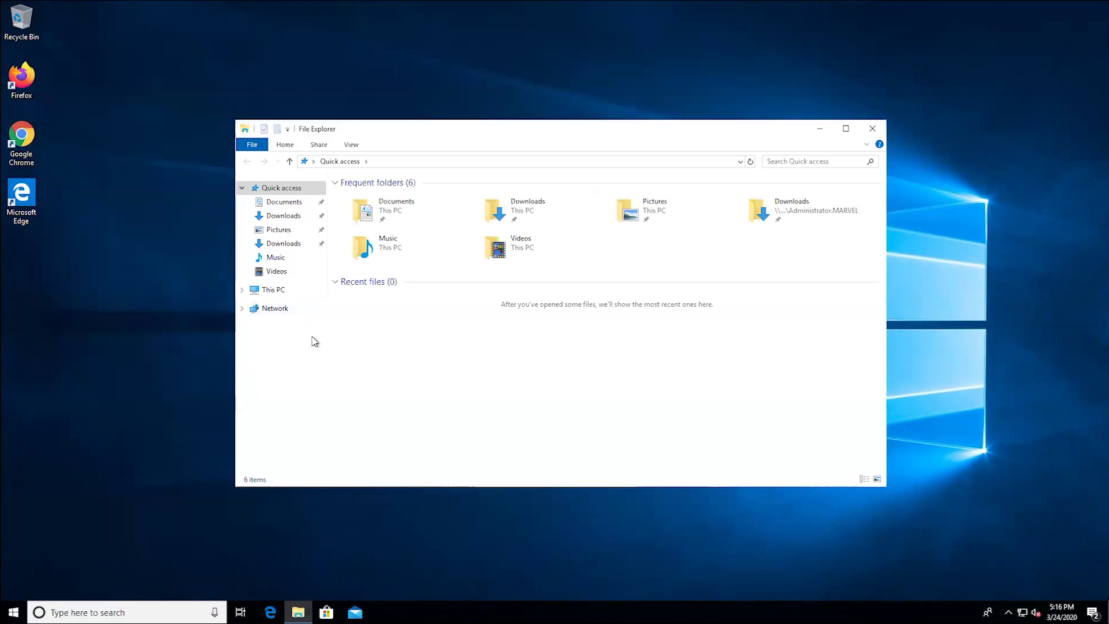
click(272, 245)
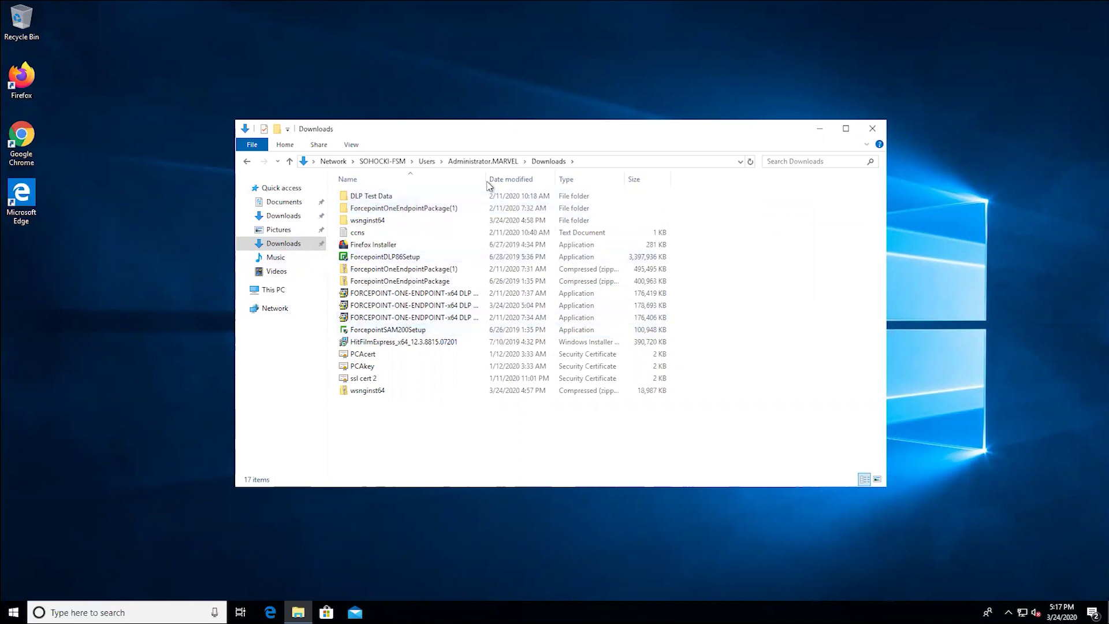
drag(486, 185, 569, 184)
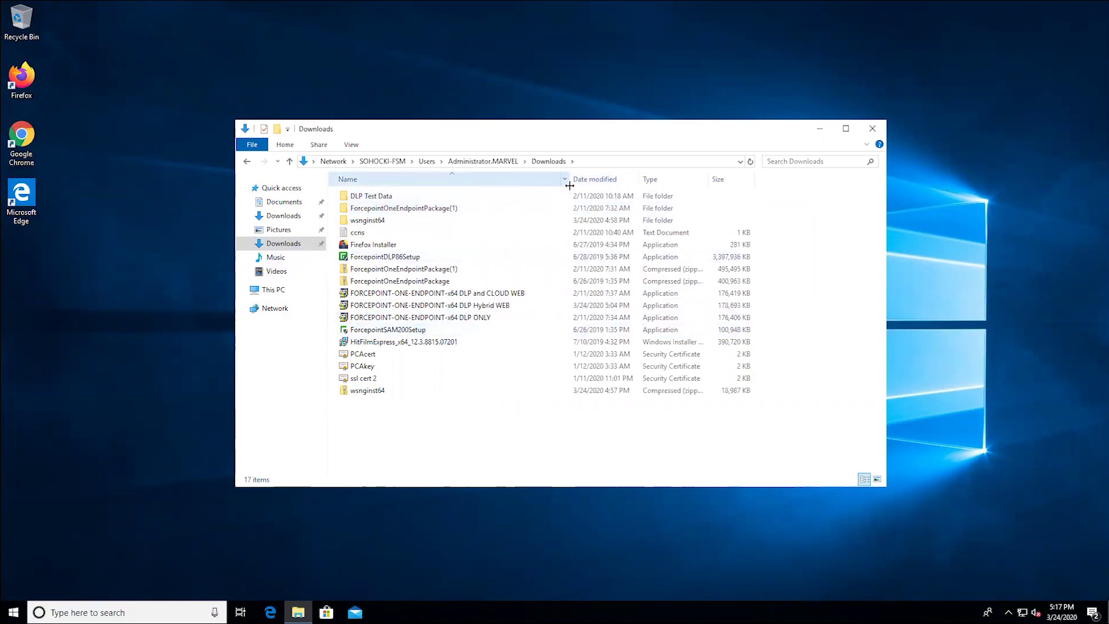
click(491, 305)
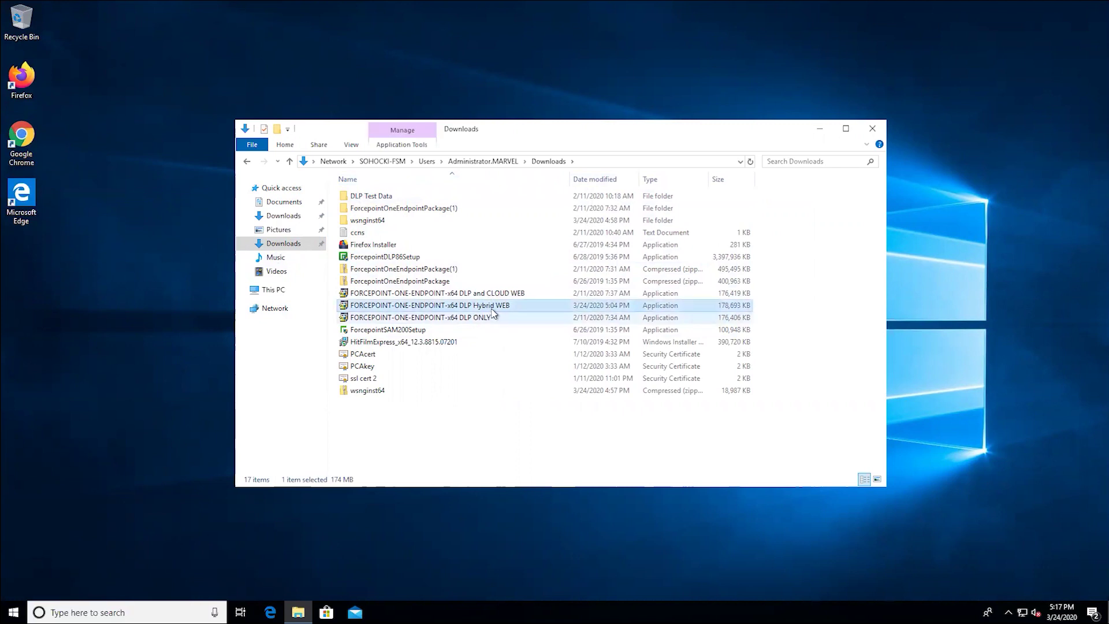
drag(492, 308, 208, 312)
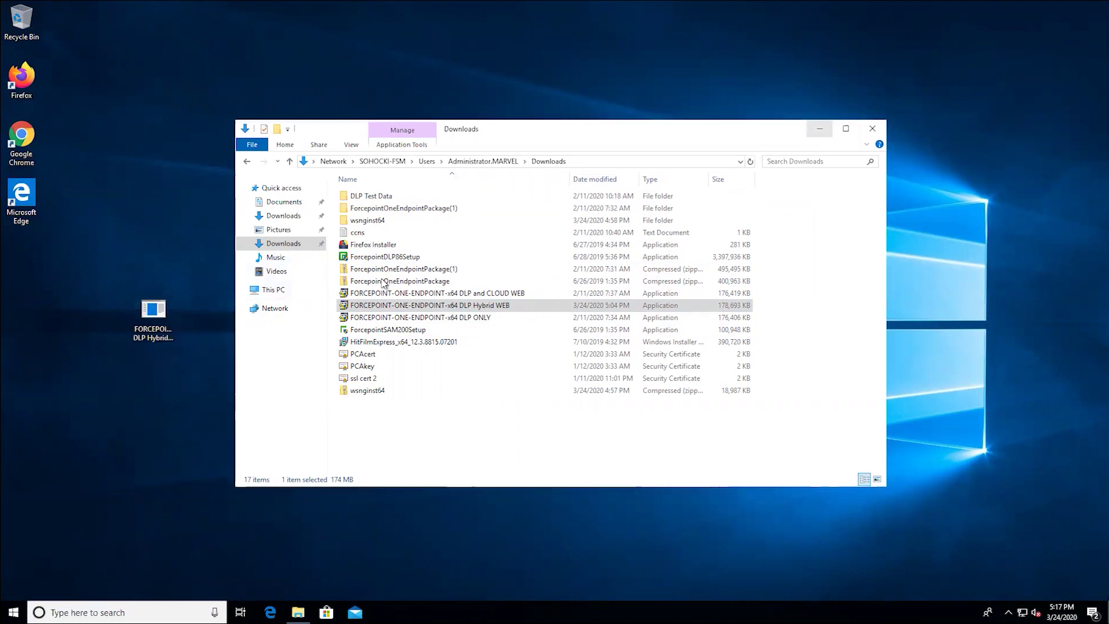
click(825, 134)
drag(144, 312, 32, 259)
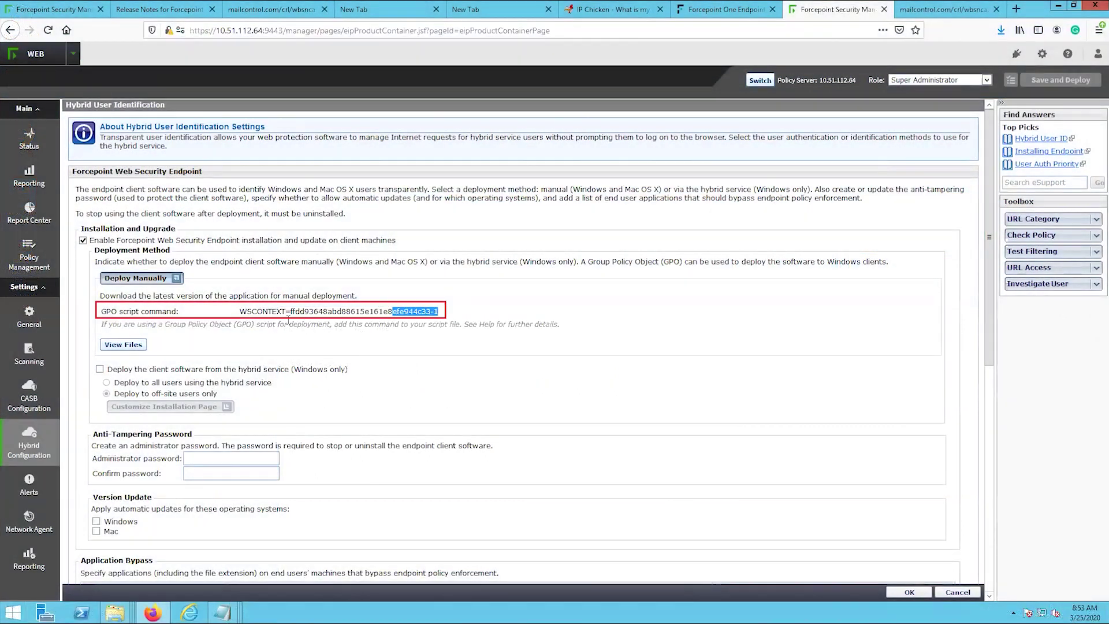
- Select the WSCONTEXT token value in the endpoint's GPO script command
drag(276, 324, 245, 316)
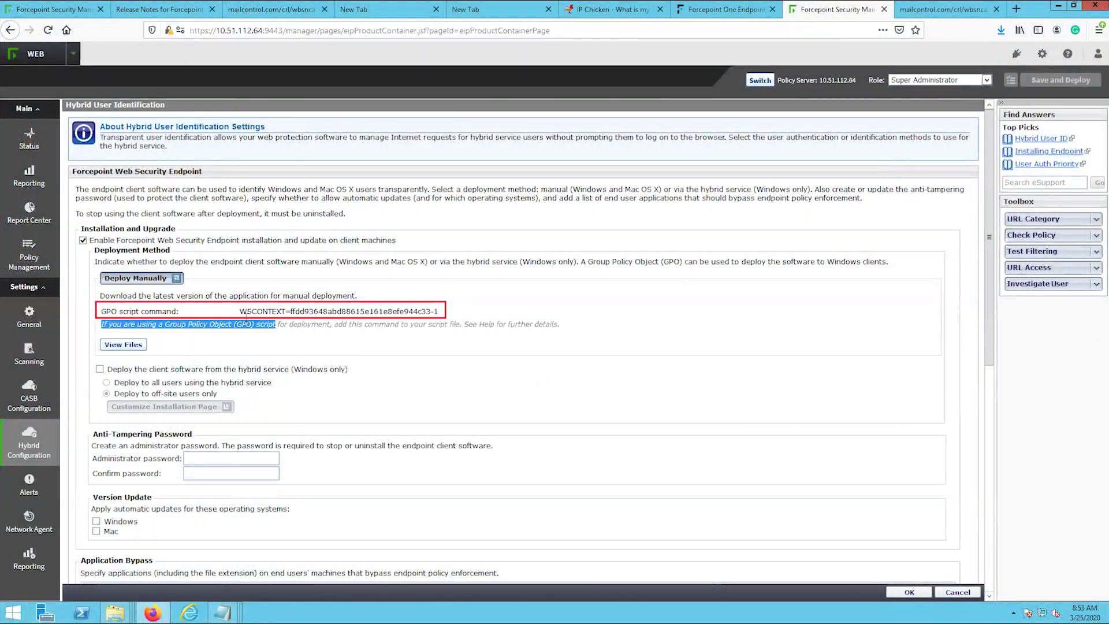
triple_click(243, 312)
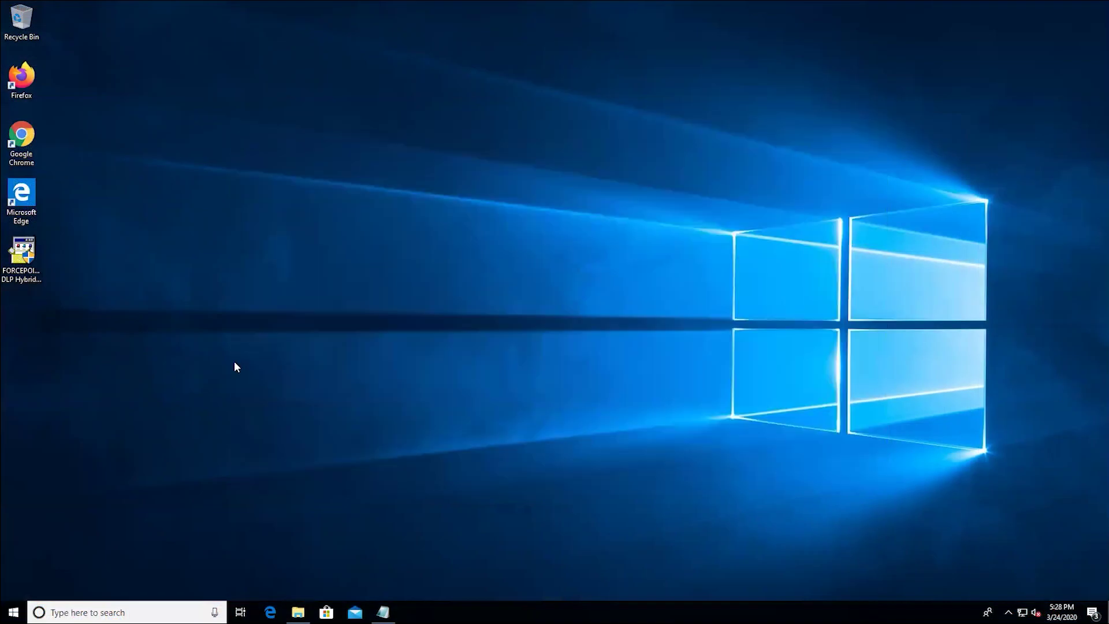
- Open an administrator Command Prompt and cd into the Desktop folder path copied from the notes
click(14, 612)
text(c)
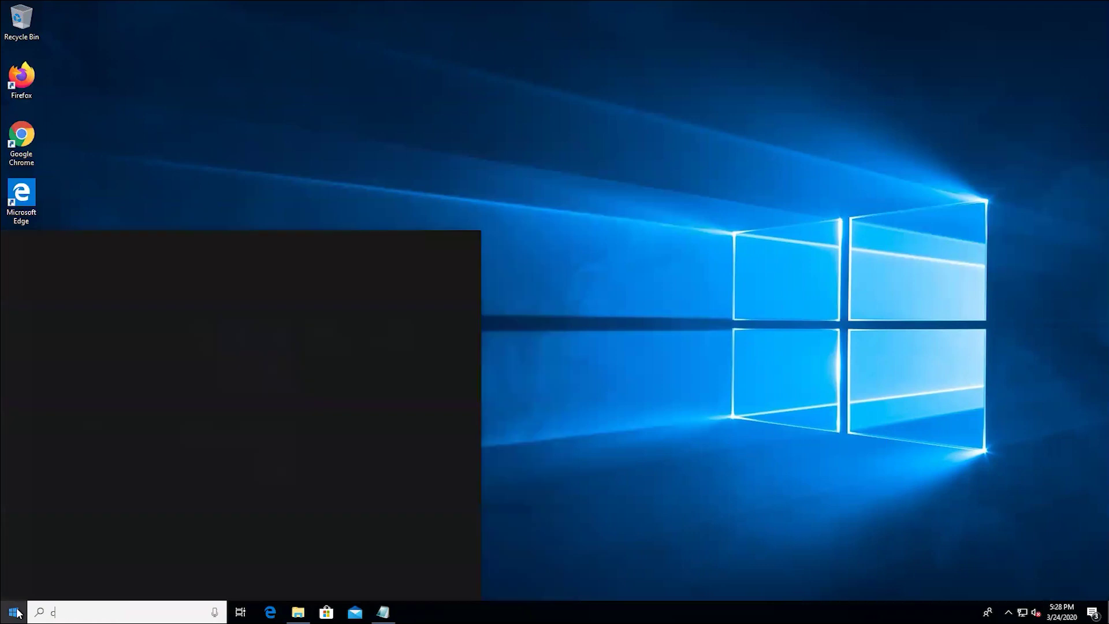
text(md)
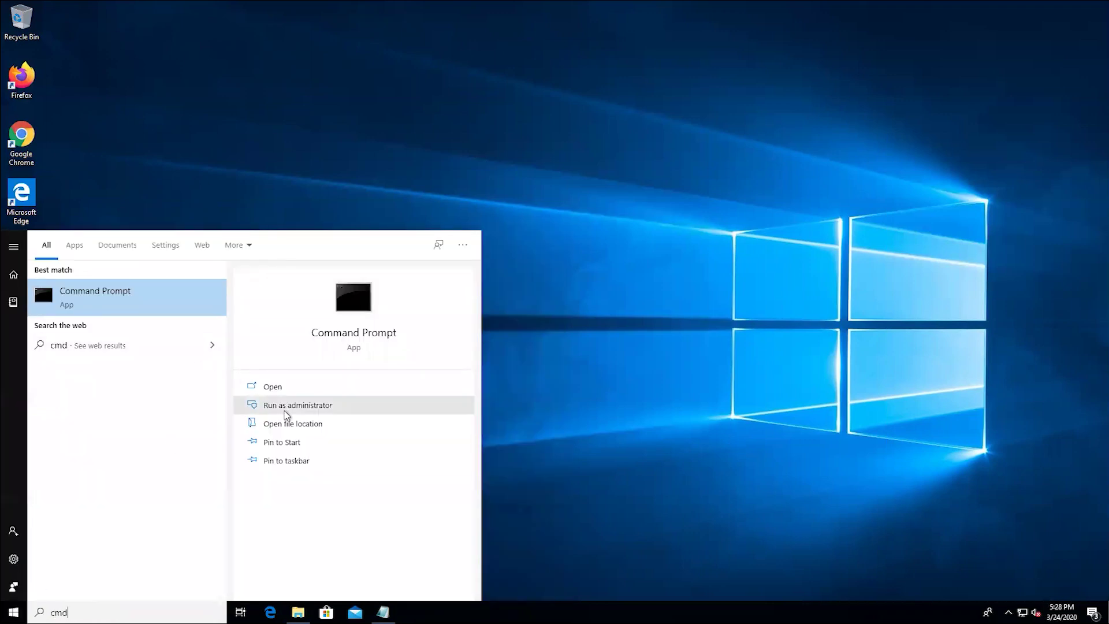
click(286, 408)
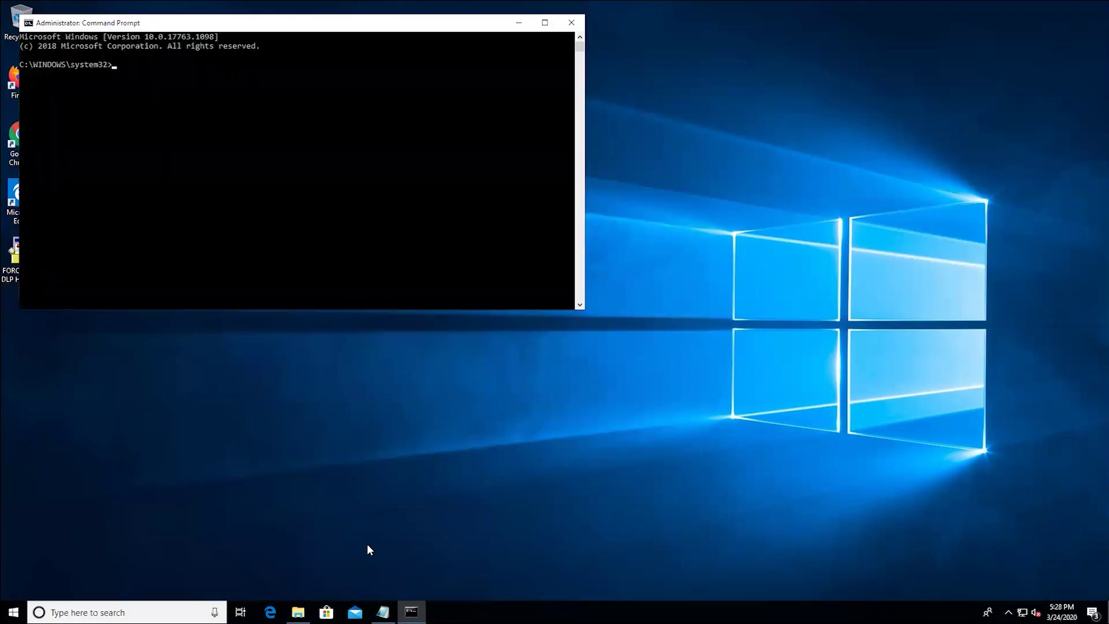
click(383, 612)
drag(397, 363, 281, 363)
click(314, 217)
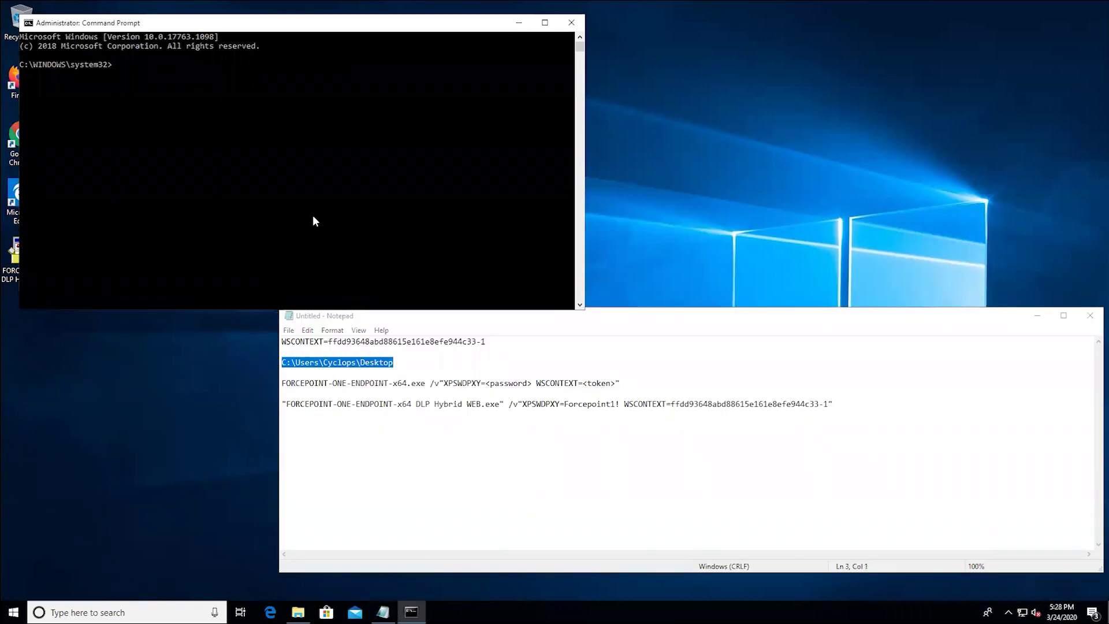
text(cd)
text(C:\Users\Cyclops\Desktop)
key(Return)
- Paste and run the Hybrid WEB install command with password and WSCONTEXT, passing the welcome page
drag(834, 424, 272, 422)
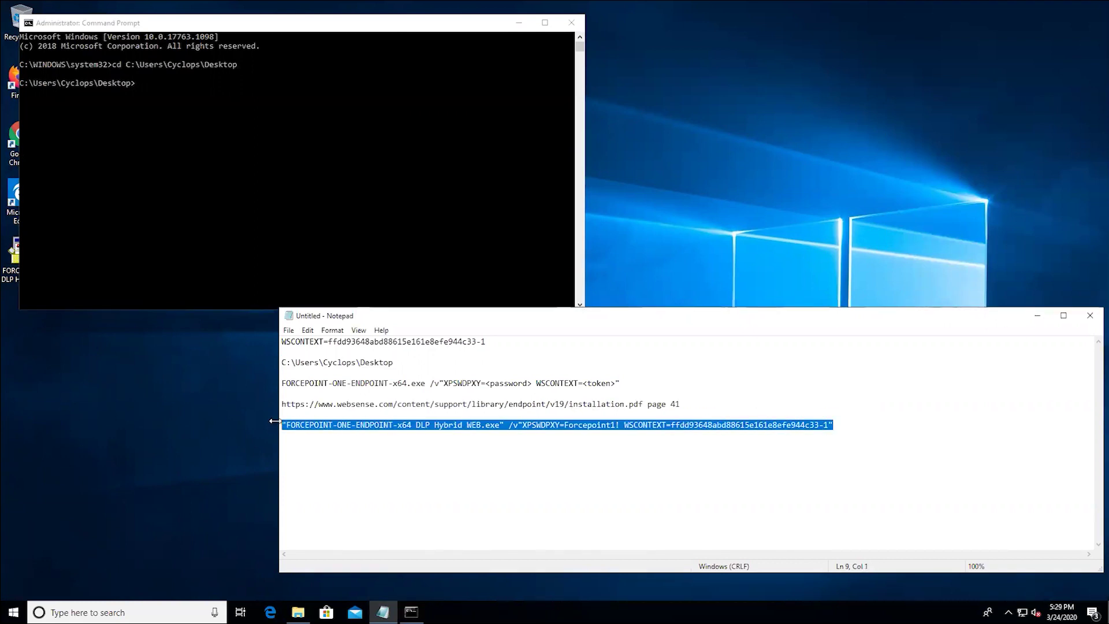
click(283, 236)
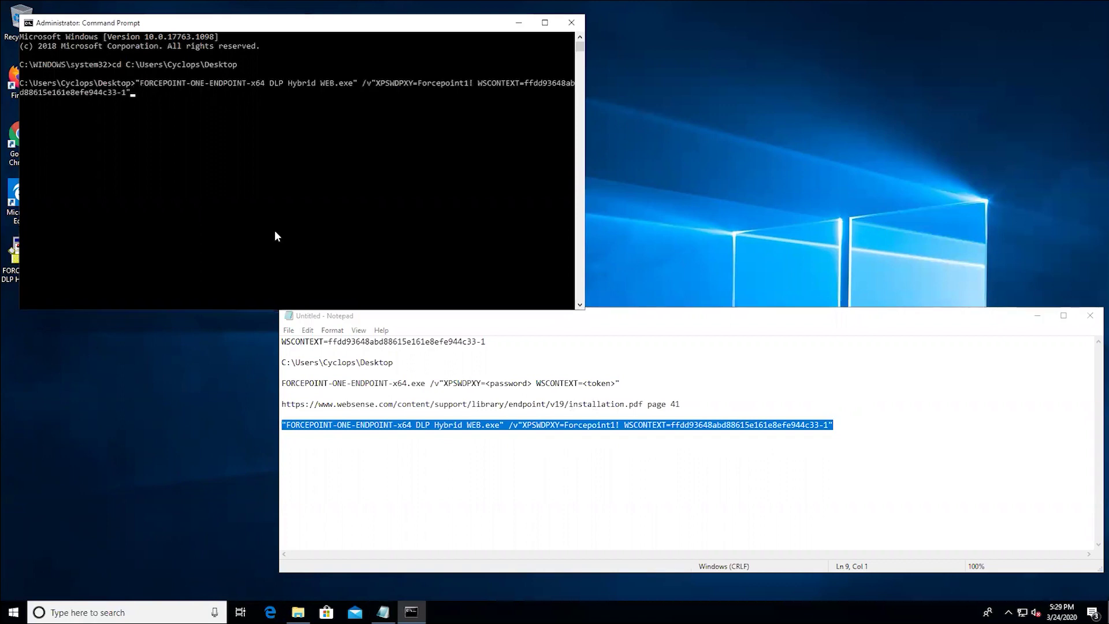
key(Return)
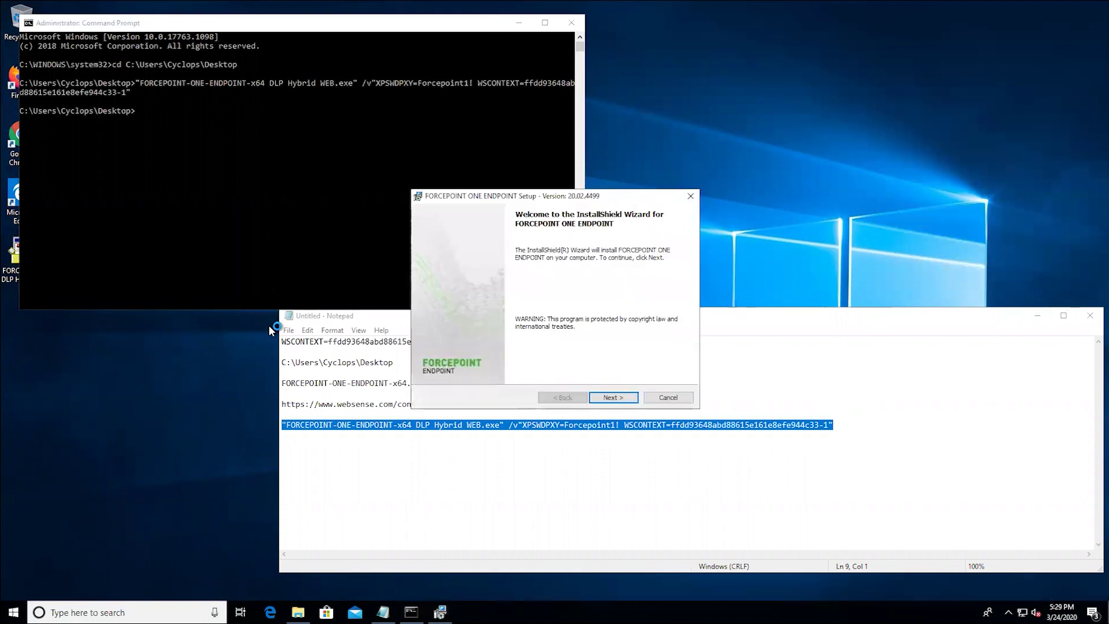
click(607, 398)
- Accept the agreement, install to the default Websense Endpoint folder, finish, and restart now
click(541, 355)
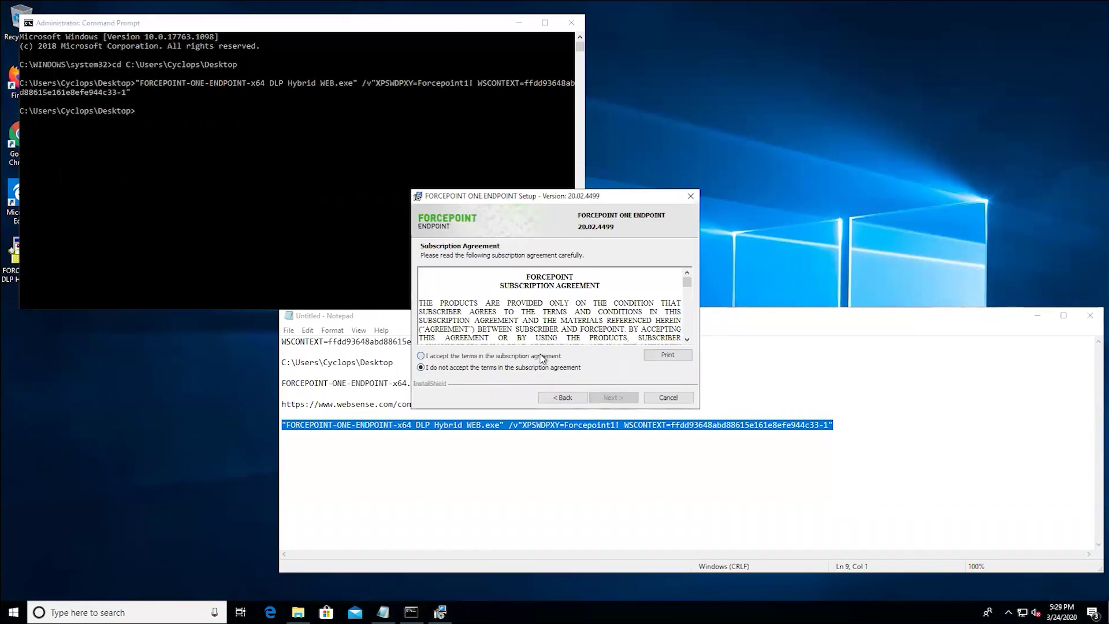
click(603, 398)
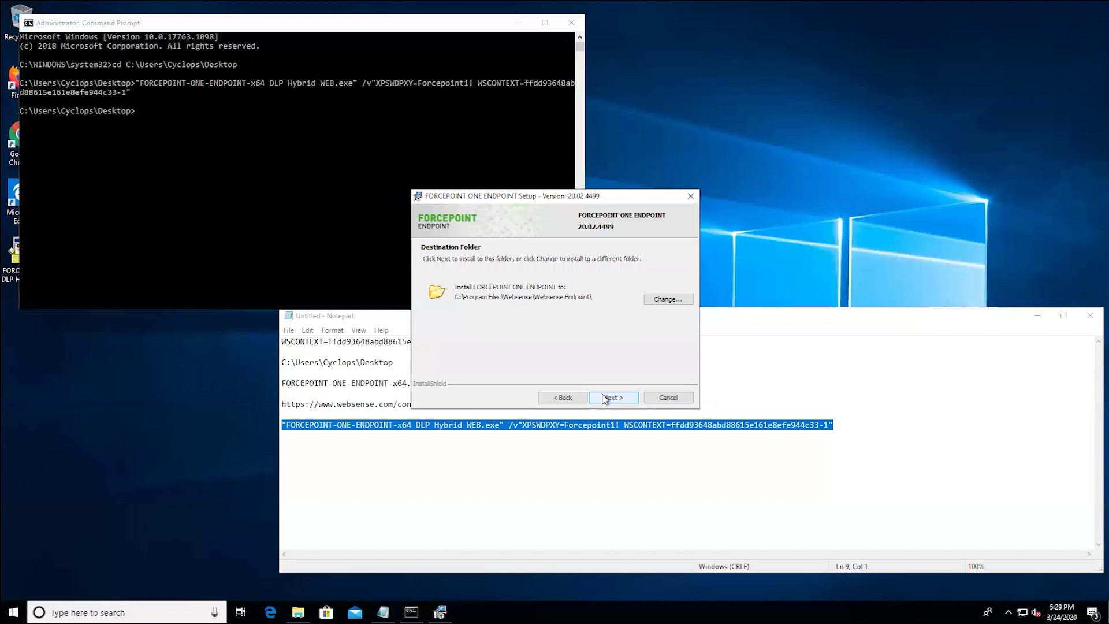
click(605, 398)
click(605, 399)
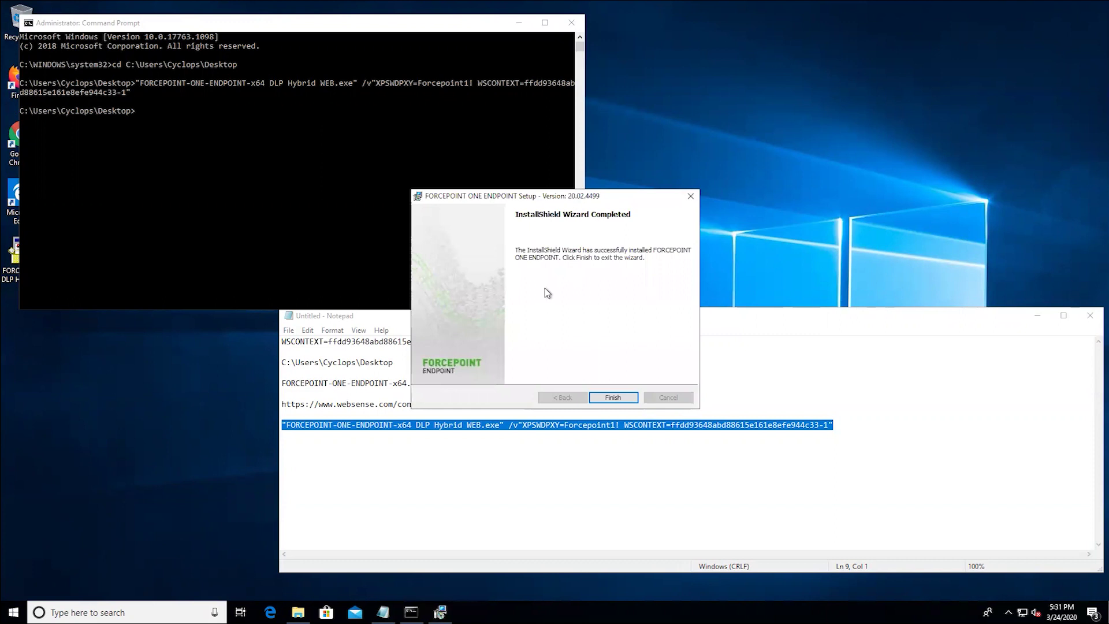
click(613, 397)
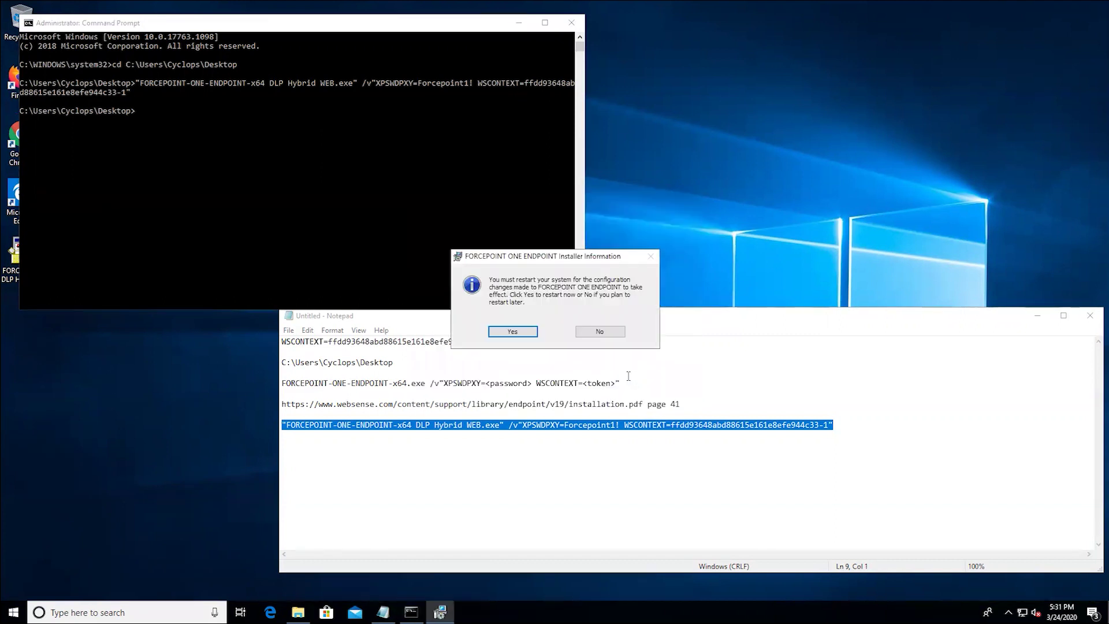
click(513, 331)
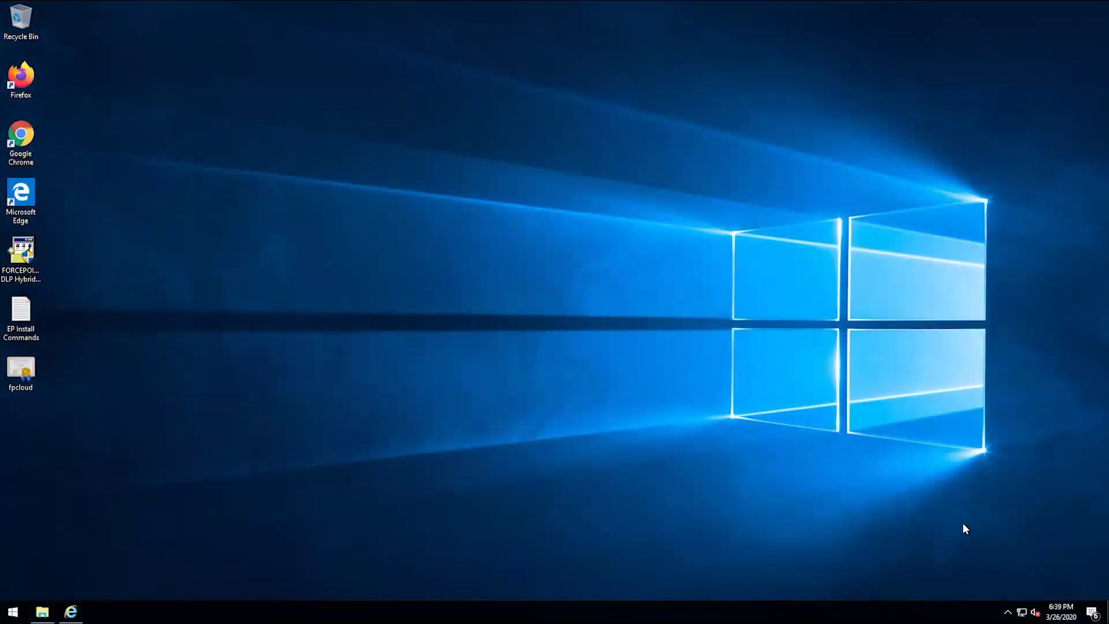
click(1008, 612)
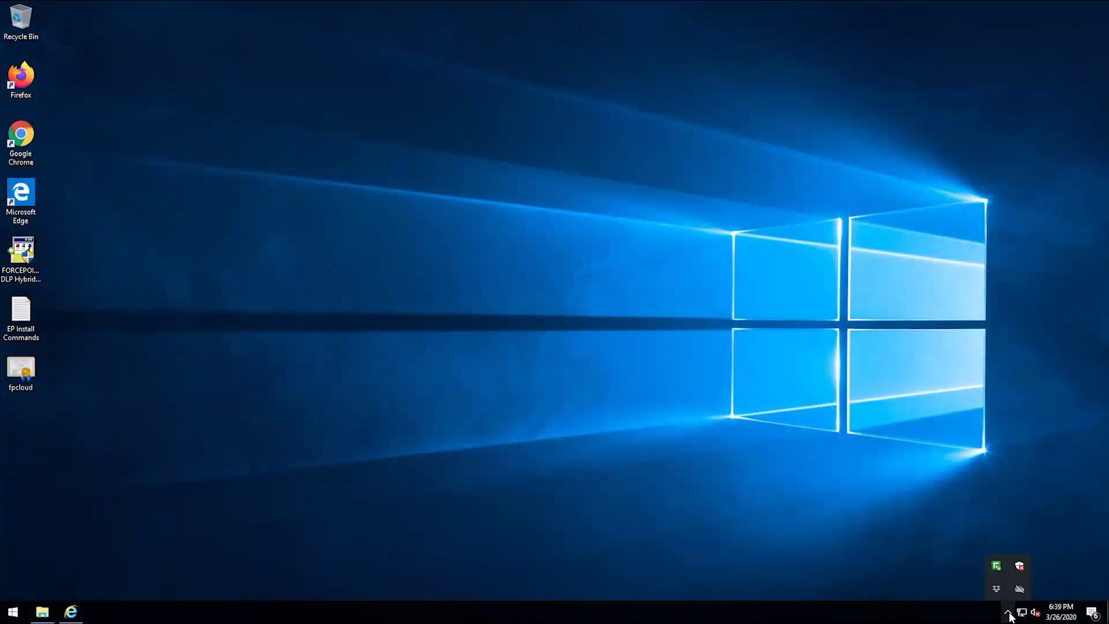
mouse_move(999, 569)
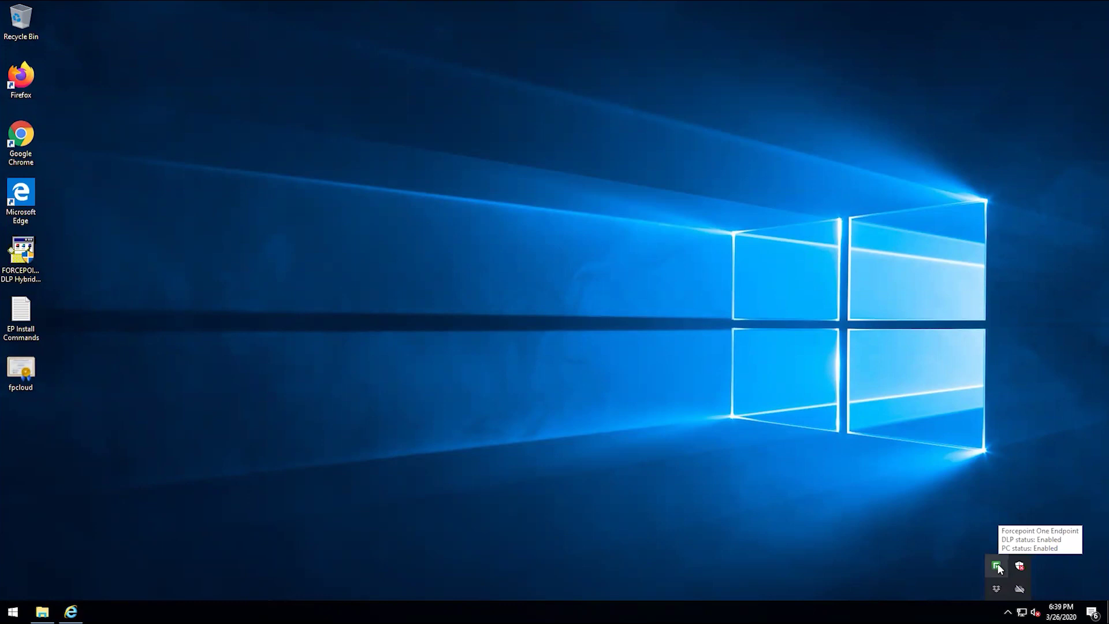
right_click(998, 567)
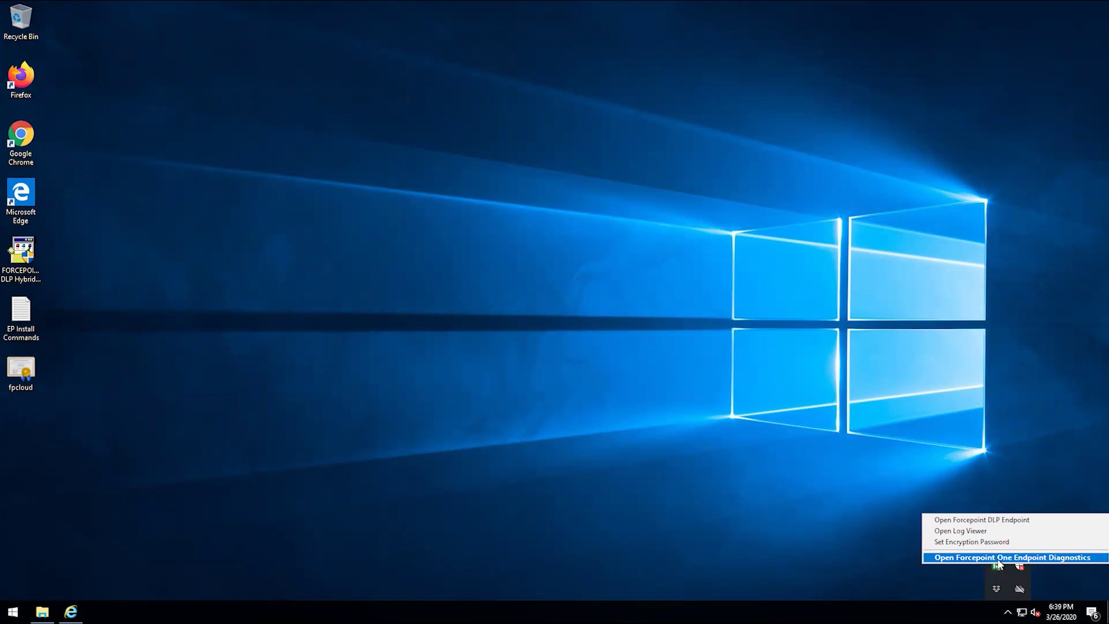
click(998, 558)
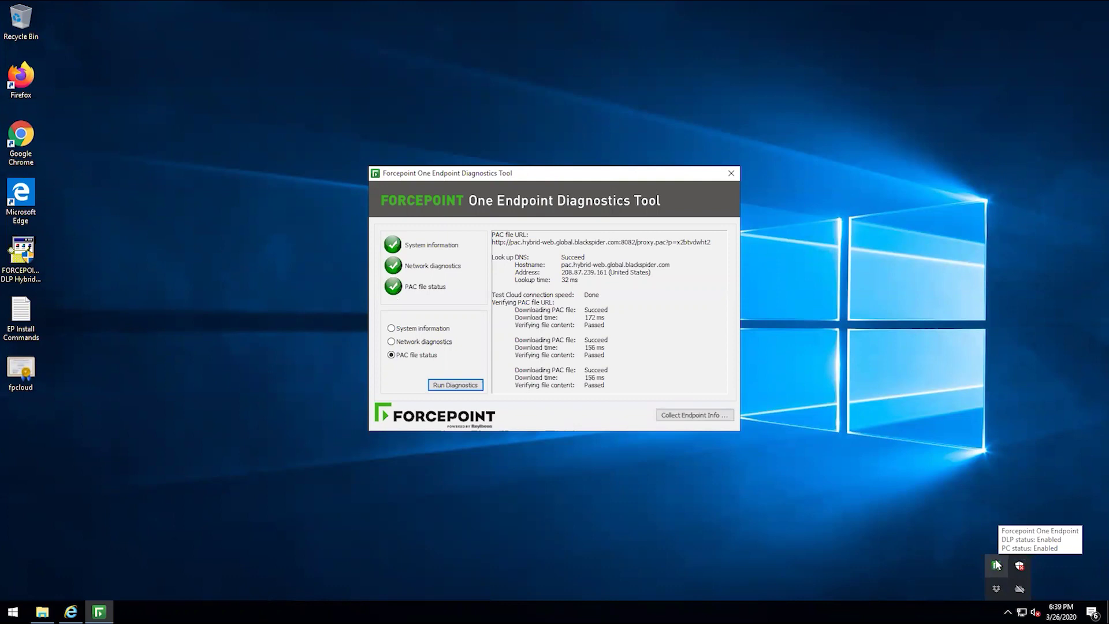
click(834, 410)
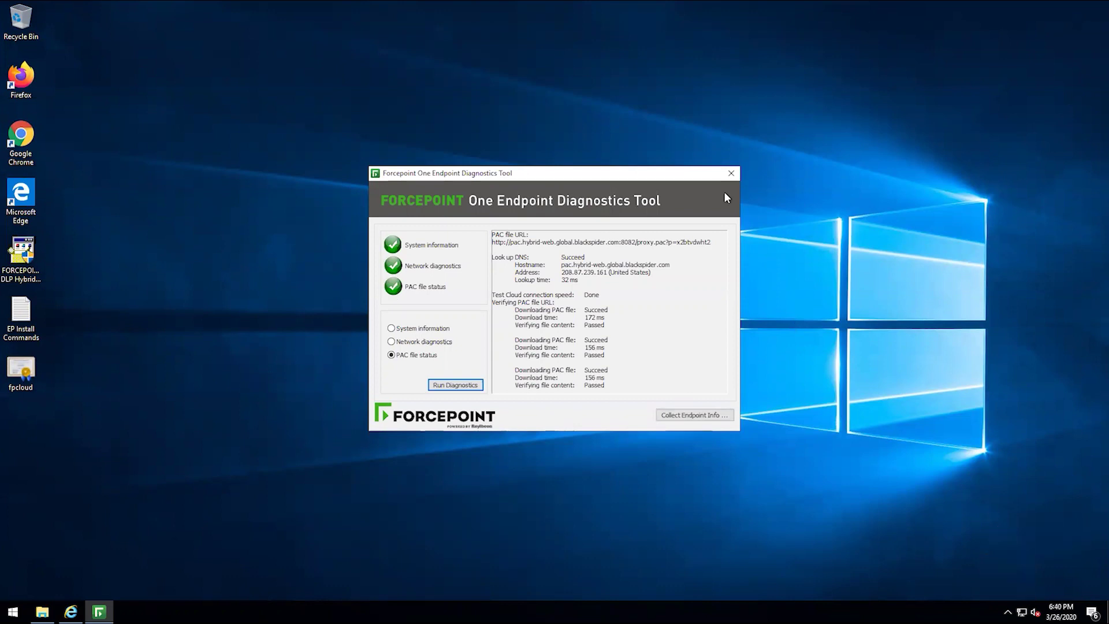
click(729, 172)
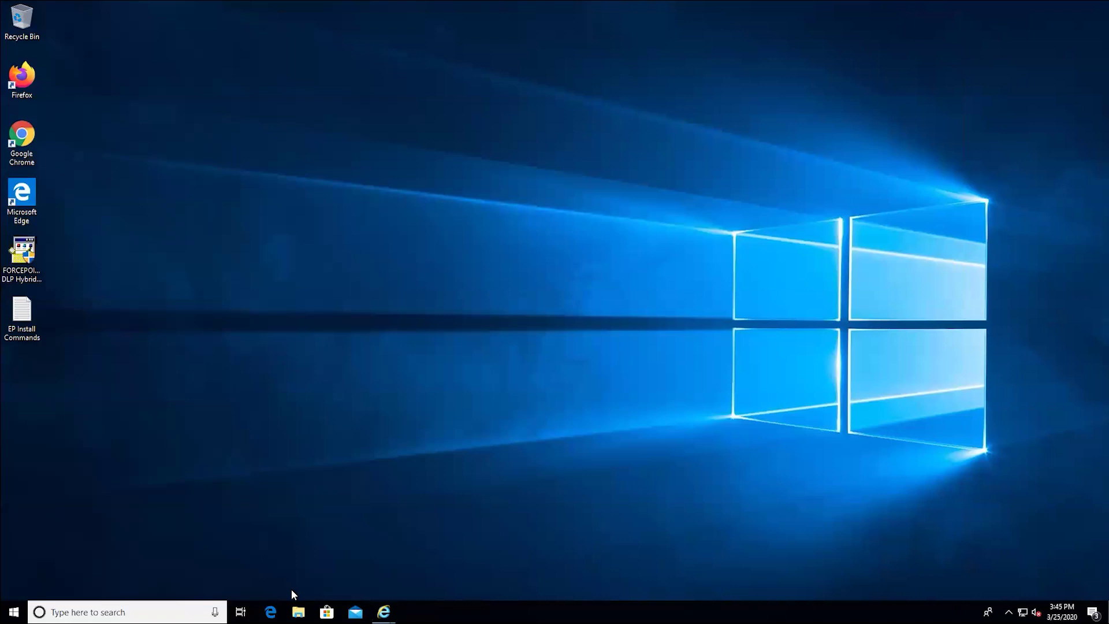
- Copy the fpcloud certificate from the network Downloads folder and paste it onto the desktop
click(298, 612)
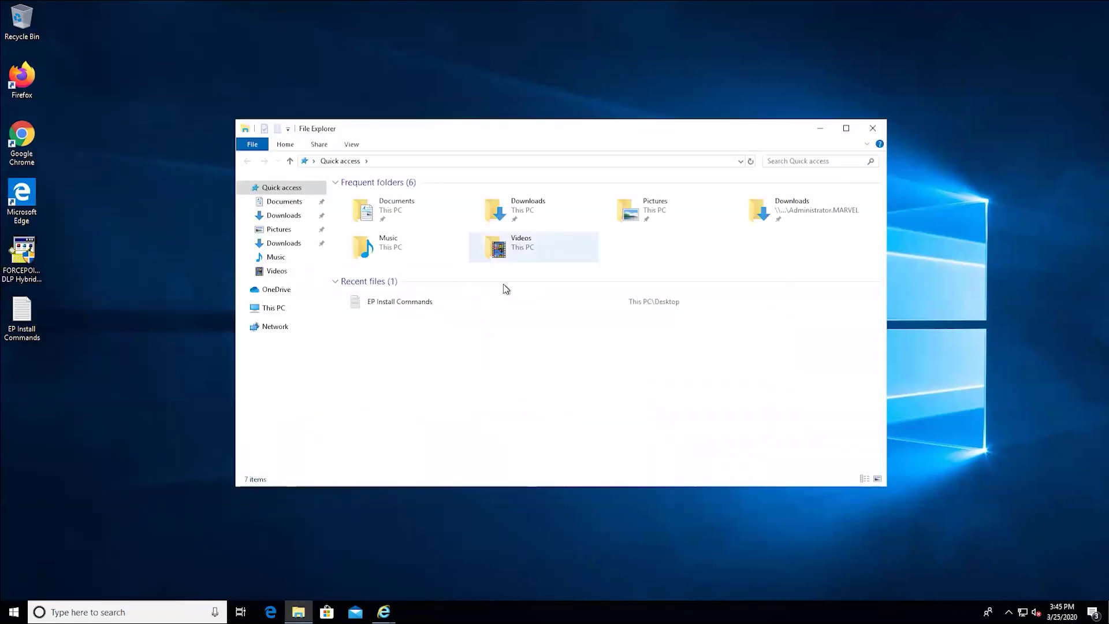
click(291, 245)
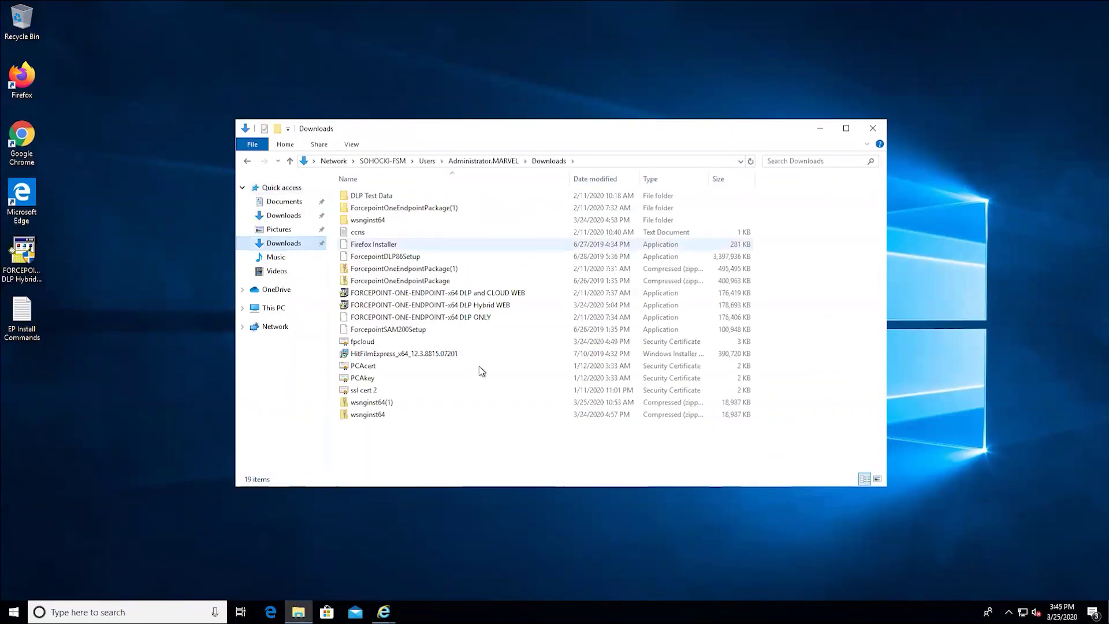
click(392, 346)
click(185, 359)
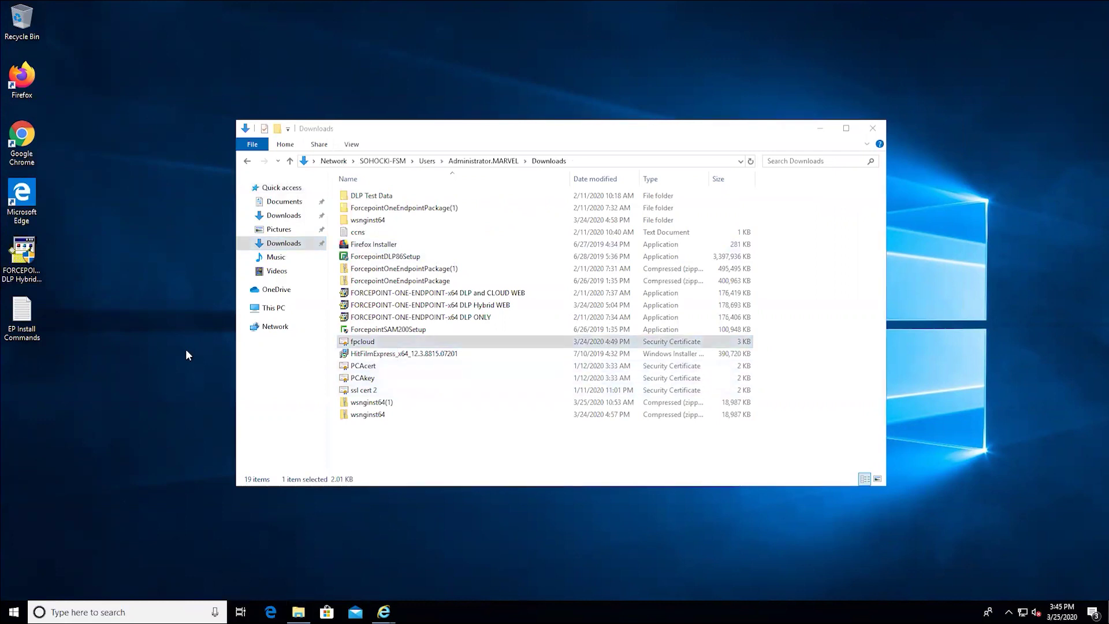
key(ctrl+v)
click(820, 129)
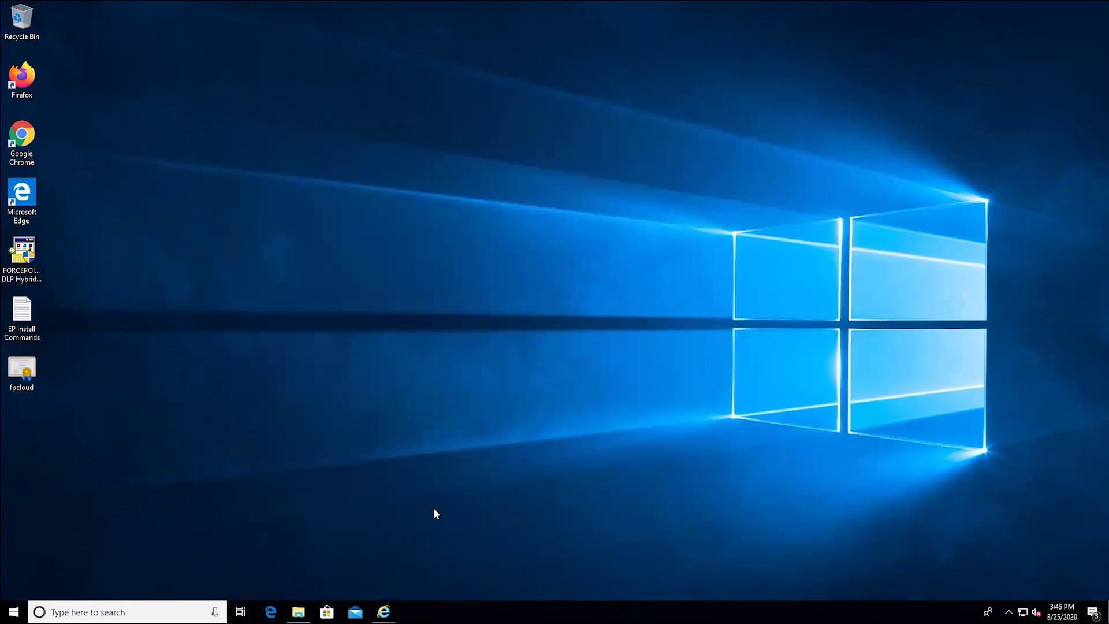
- Open Internet Options > Content > Certificates on the Trusted Root Certification Authorities list
mouse_move(387, 613)
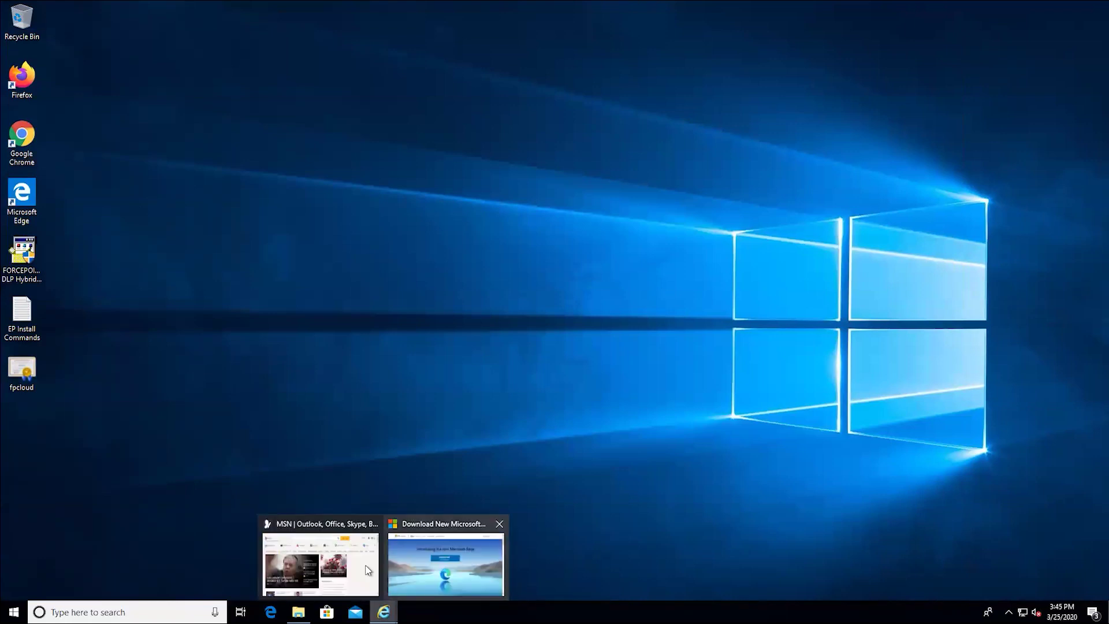
click(364, 571)
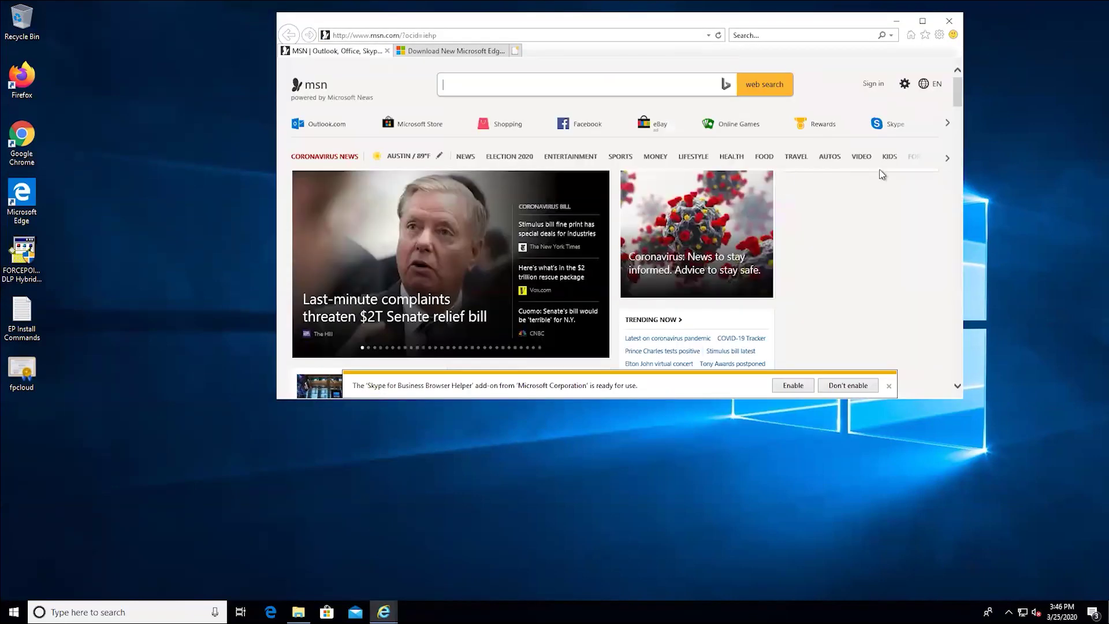
click(940, 35)
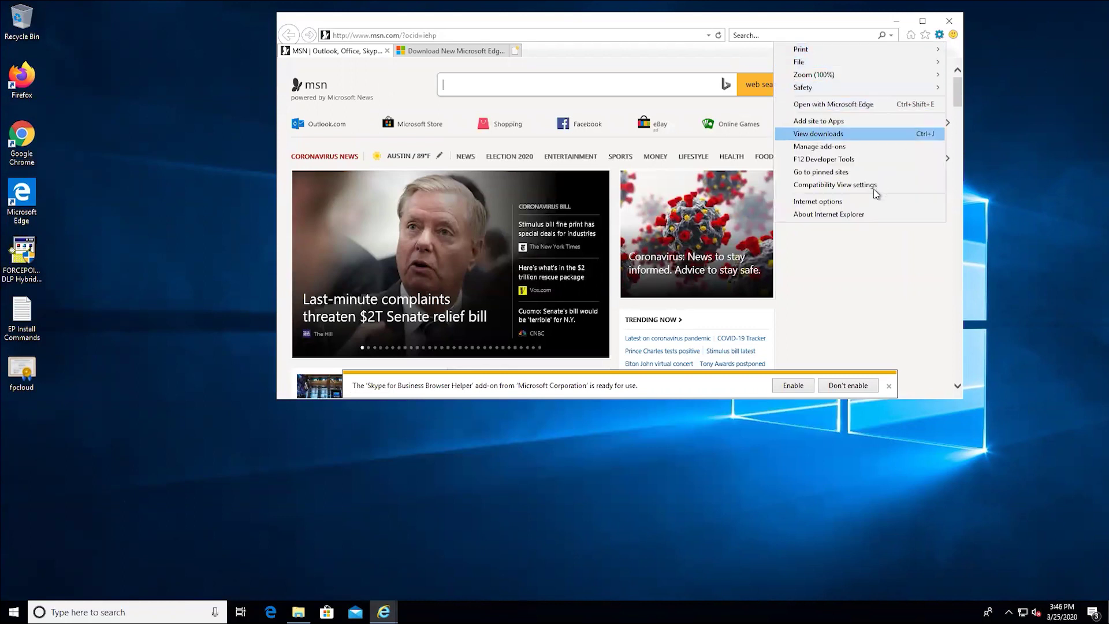
click(862, 200)
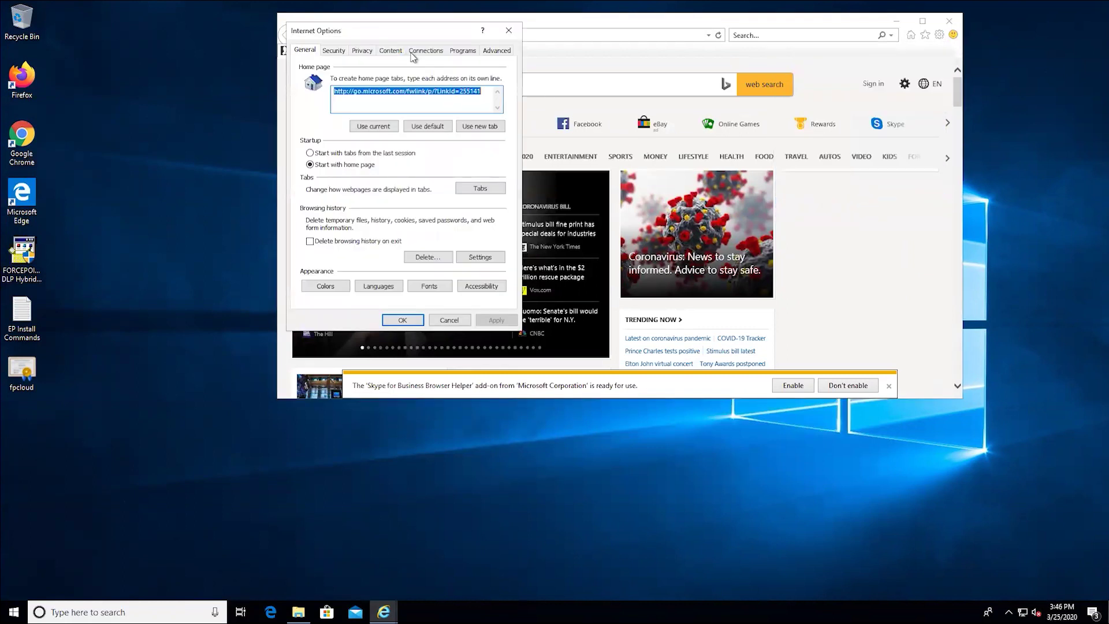
click(396, 53)
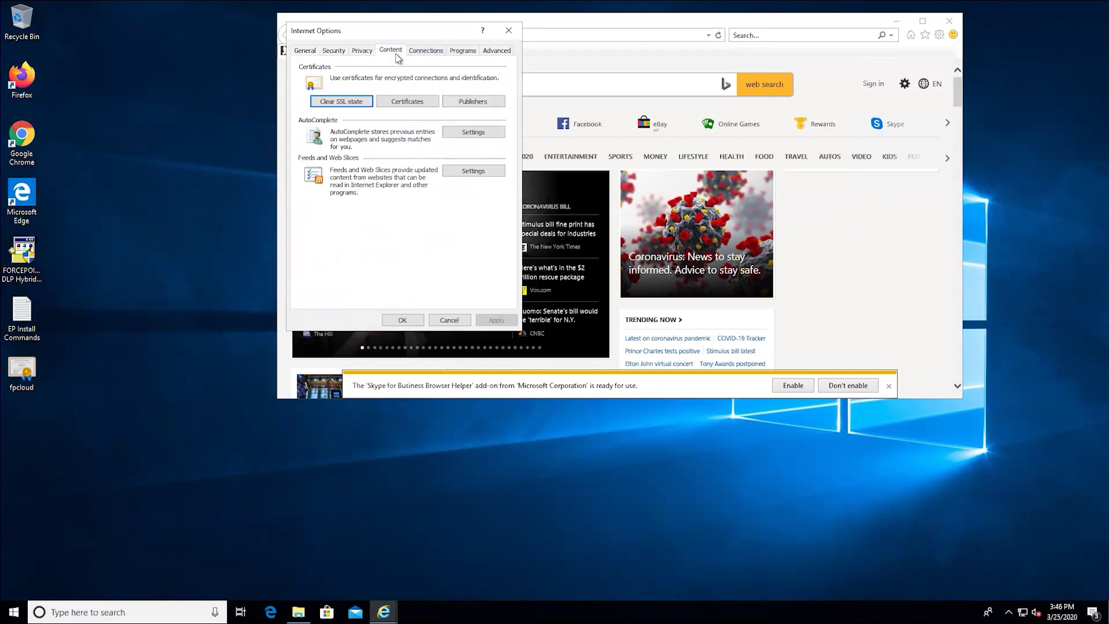
click(406, 101)
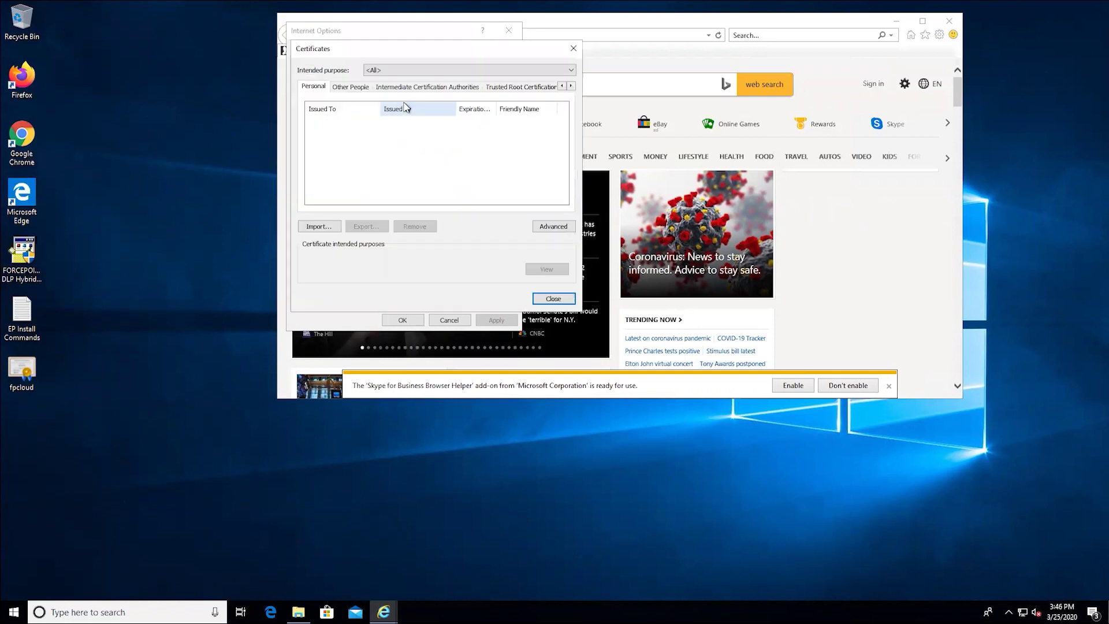
click(518, 88)
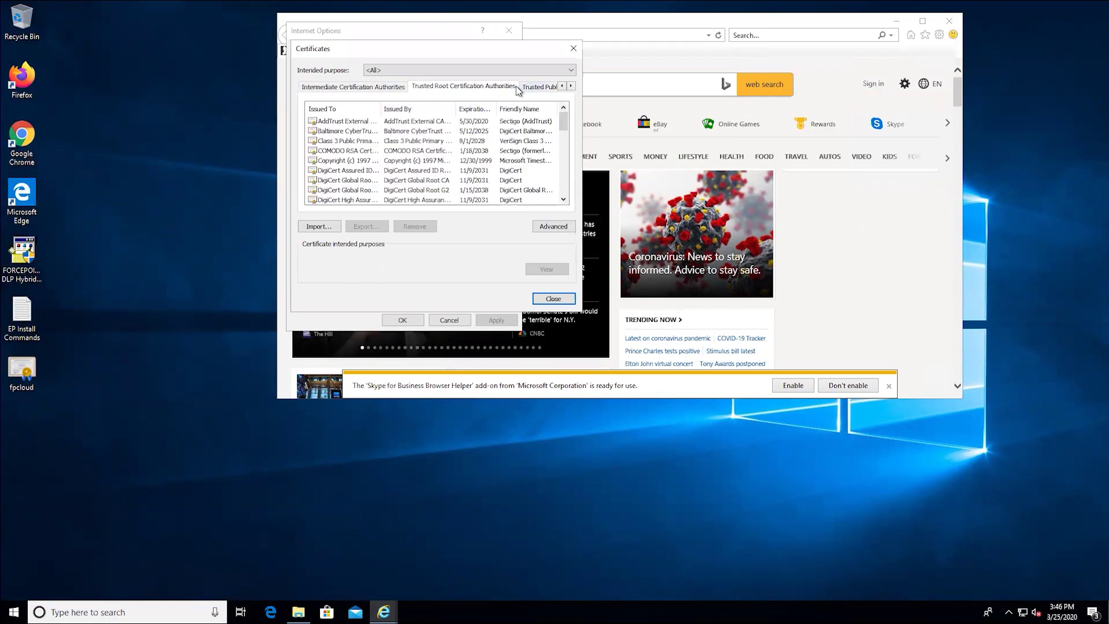
- Import fpcloud.crt from the desktop into Trusted Root and confirm the Forcepoint Cloud CA warning
click(321, 226)
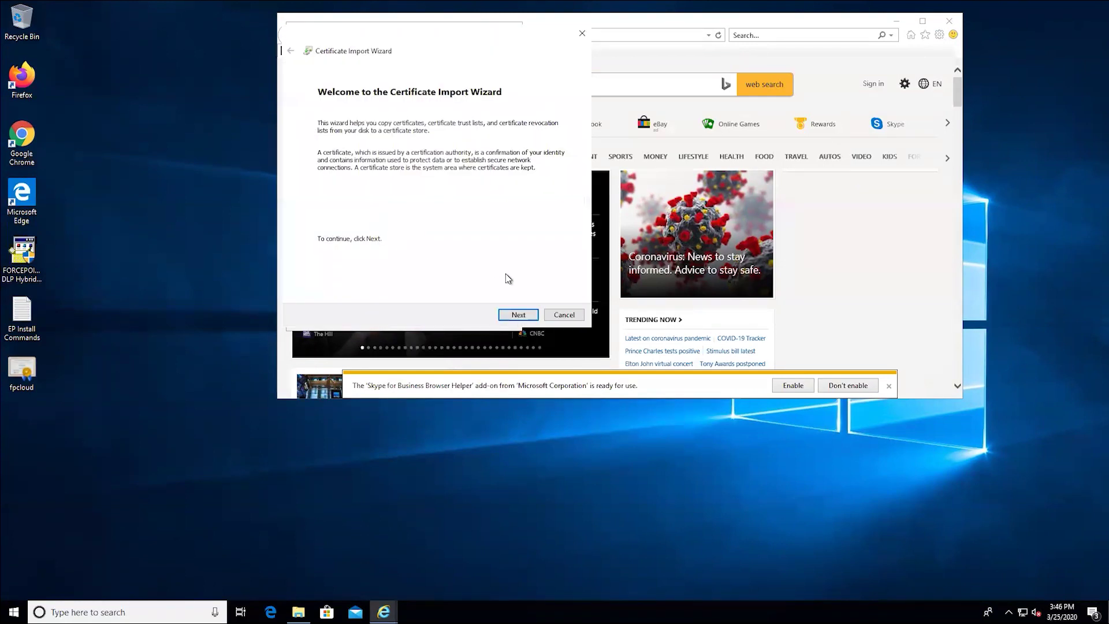
click(518, 315)
click(539, 142)
click(427, 124)
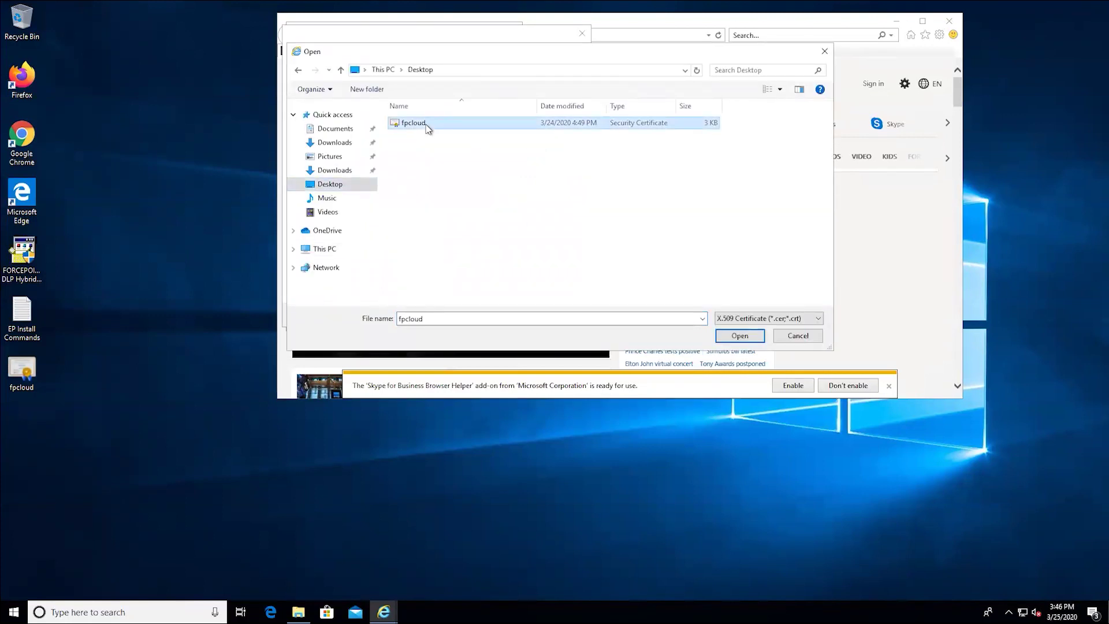
click(739, 336)
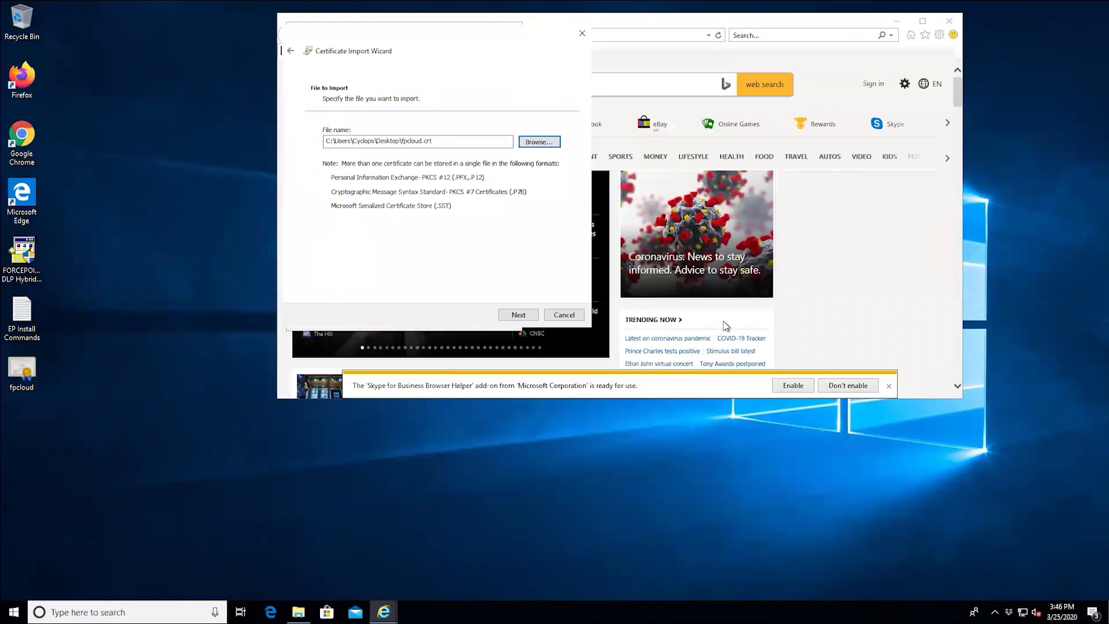
click(518, 314)
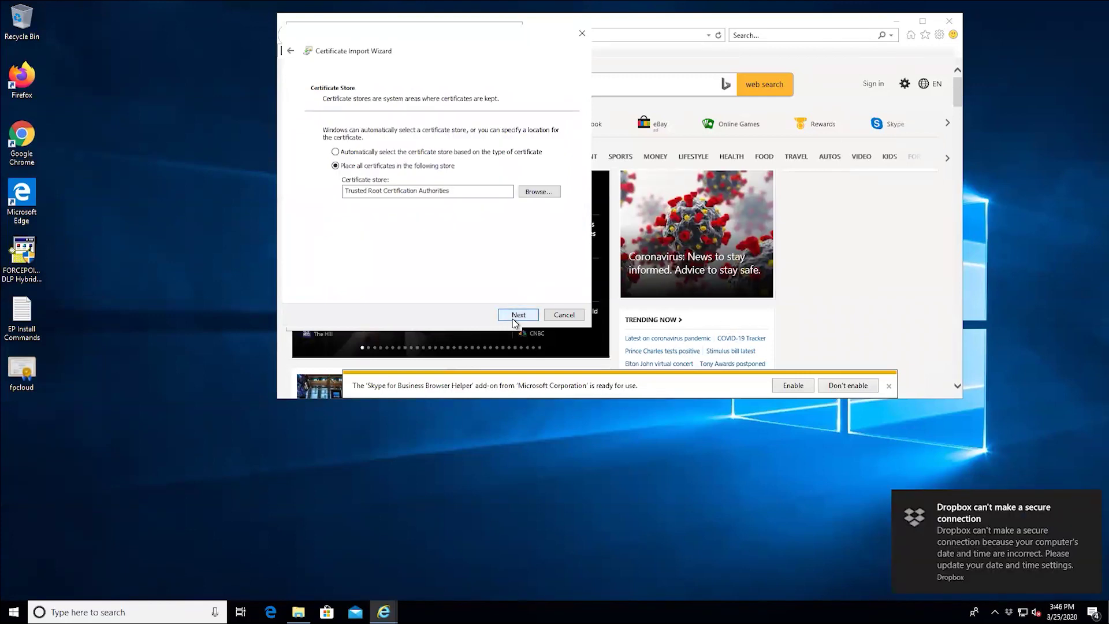
click(516, 316)
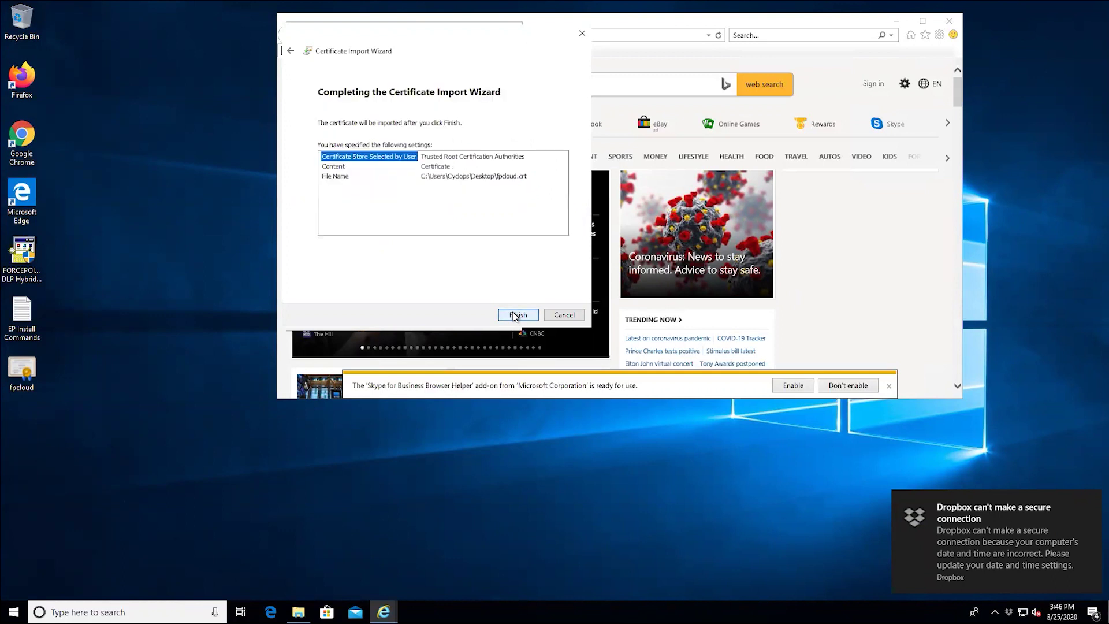
click(516, 315)
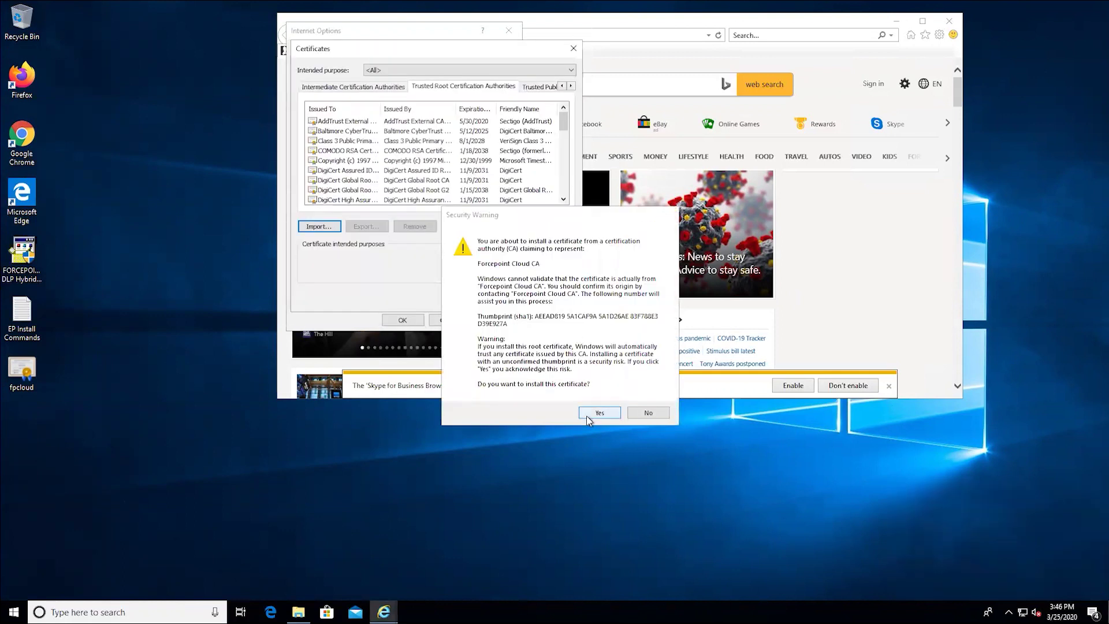
click(599, 412)
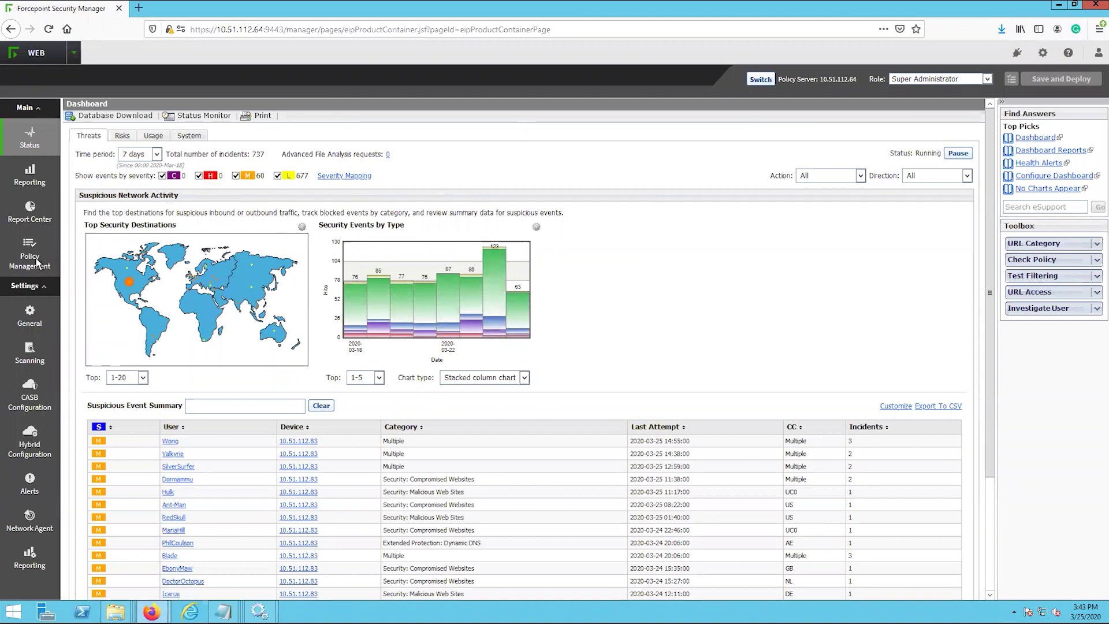
- Open the General User web policy for editing
mouse_move(37, 262)
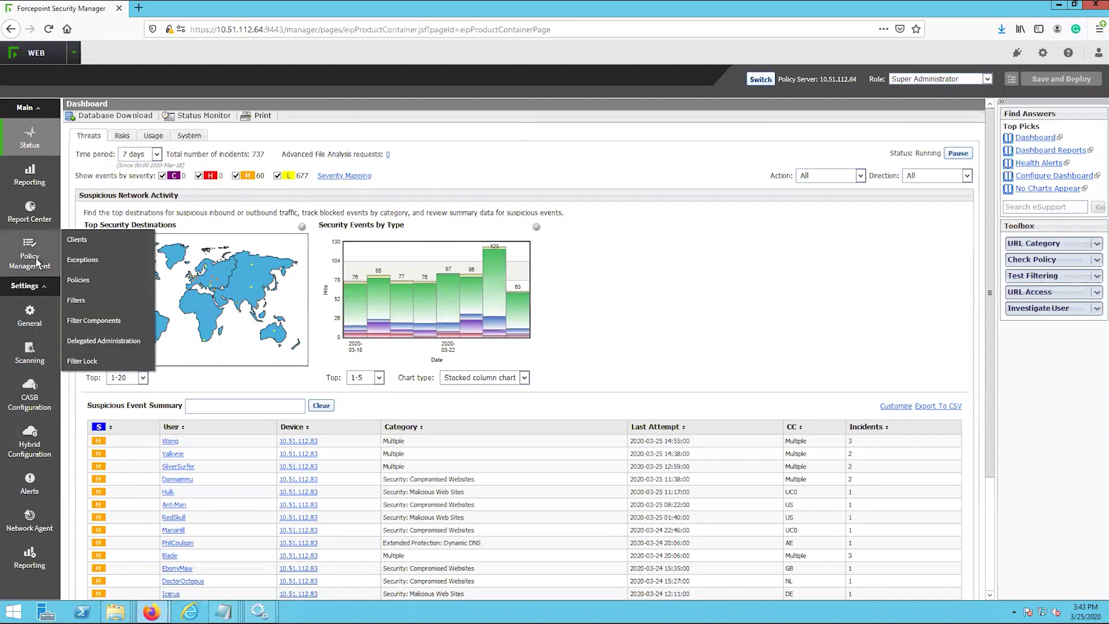
click(81, 283)
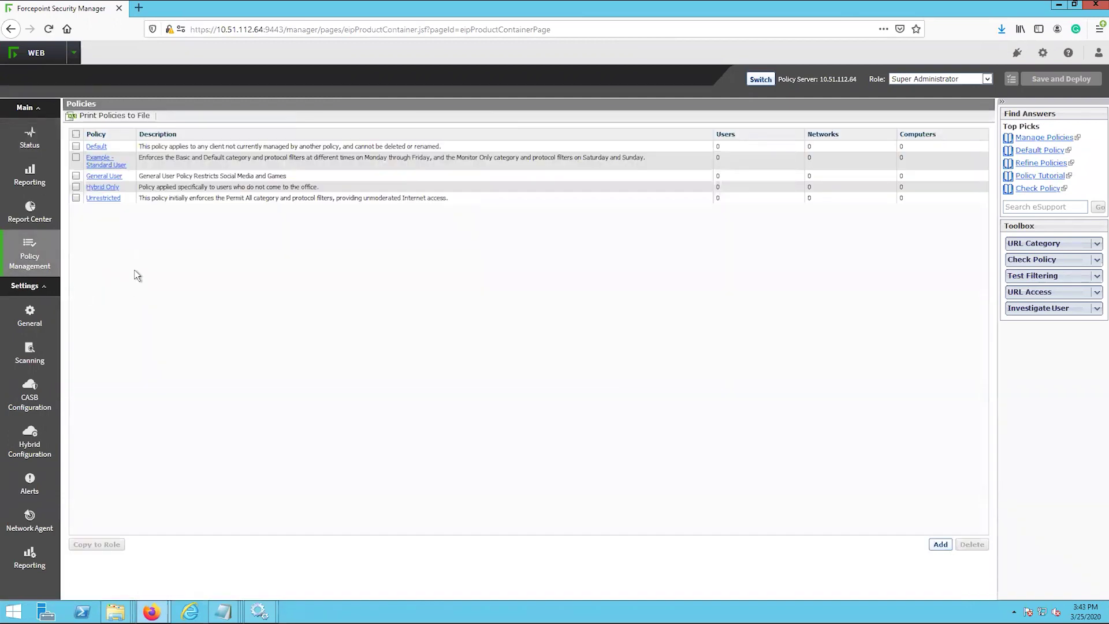
click(120, 177)
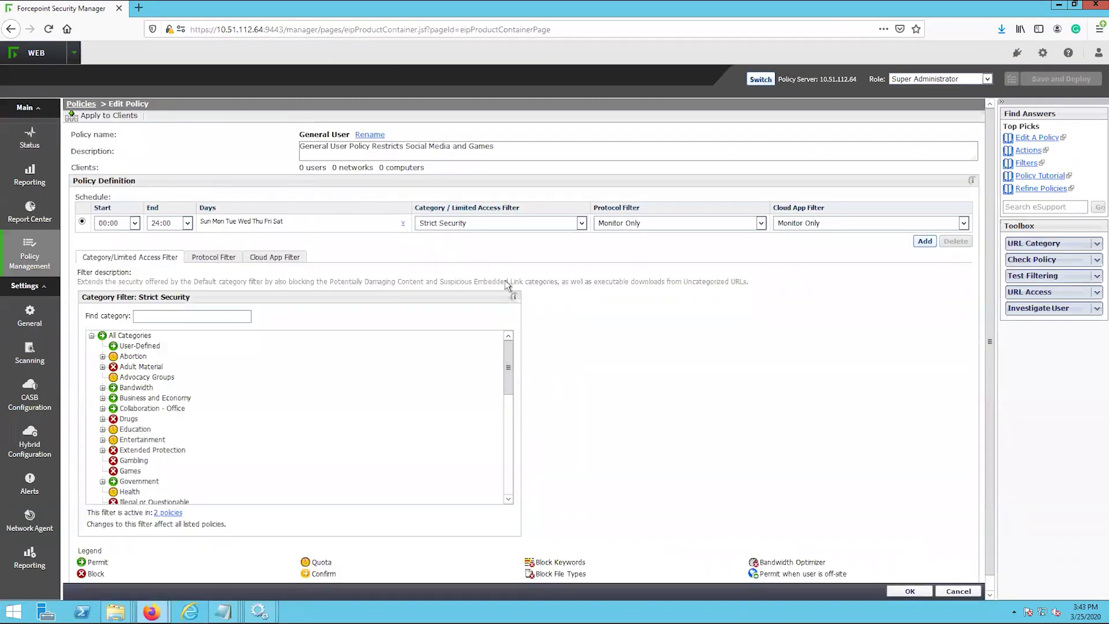
drag(510, 364, 510, 455)
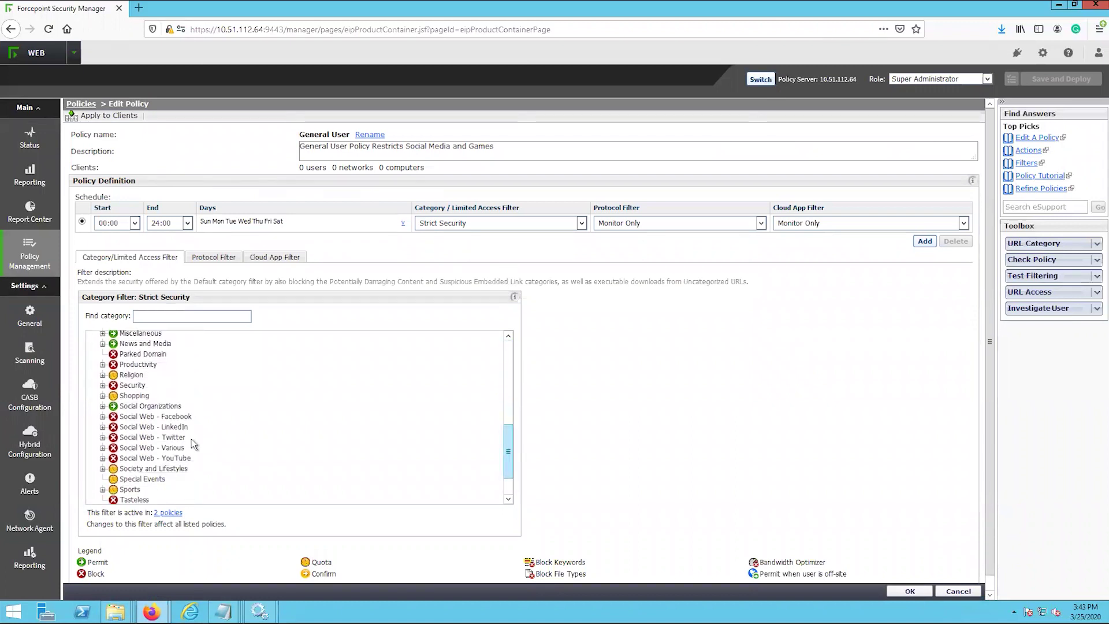
- Check 'Permit when user is off-site' for Social Web - Facebook, YouTube and Twitter
click(169, 418)
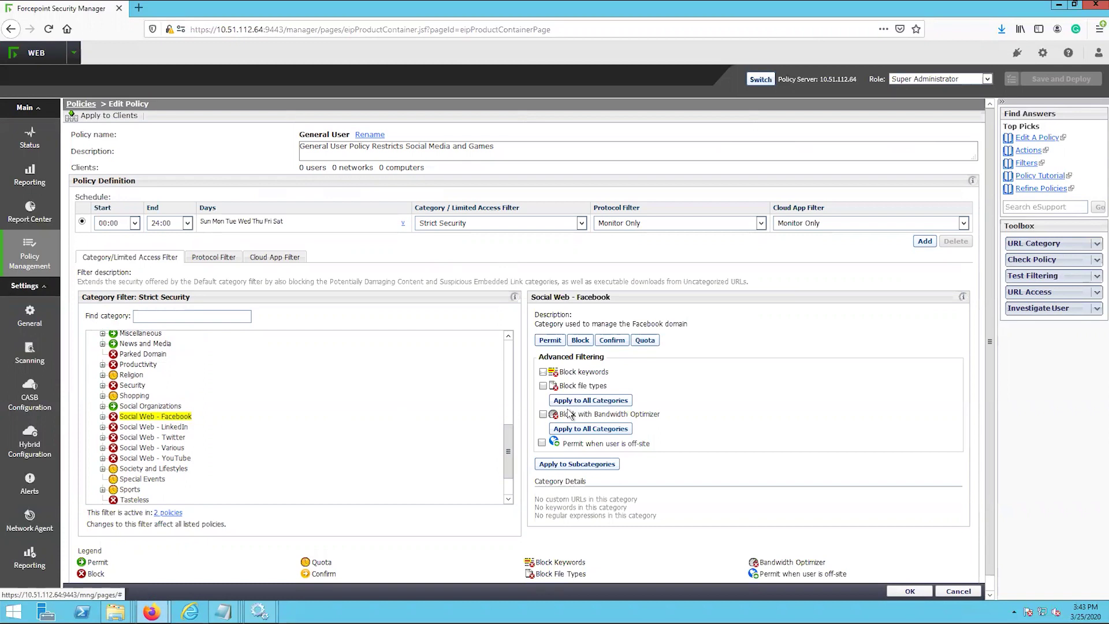
click(541, 443)
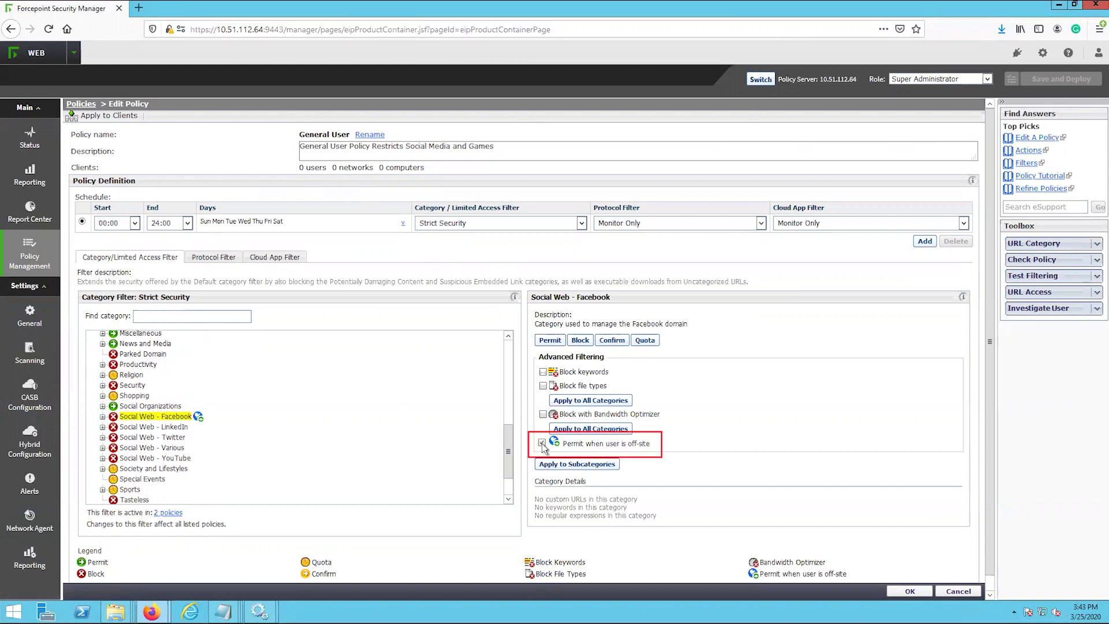
click(166, 458)
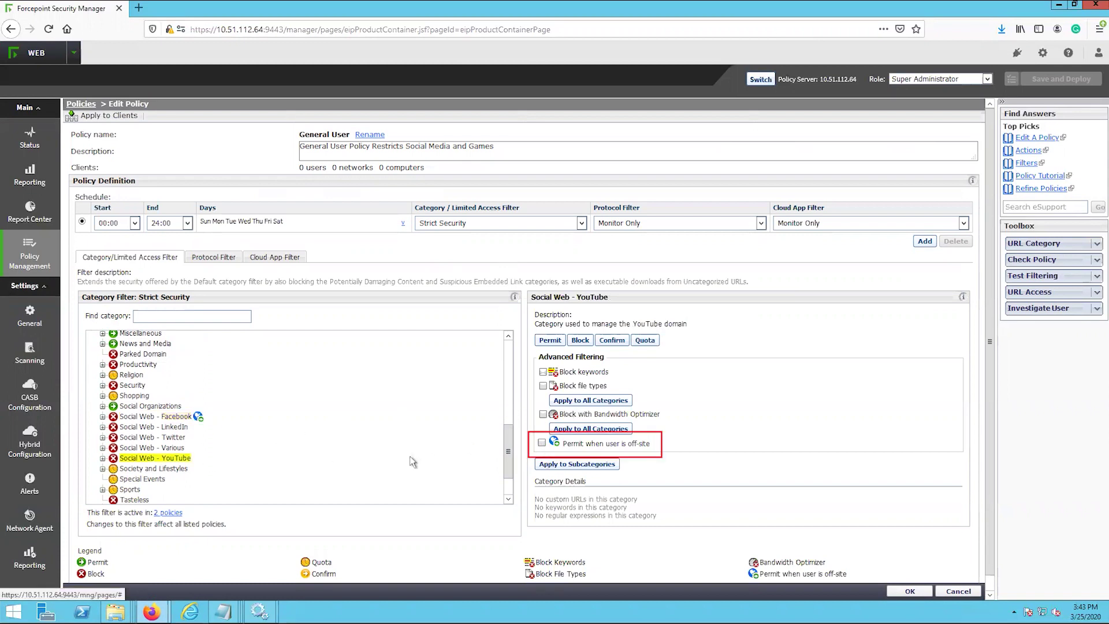
click(542, 443)
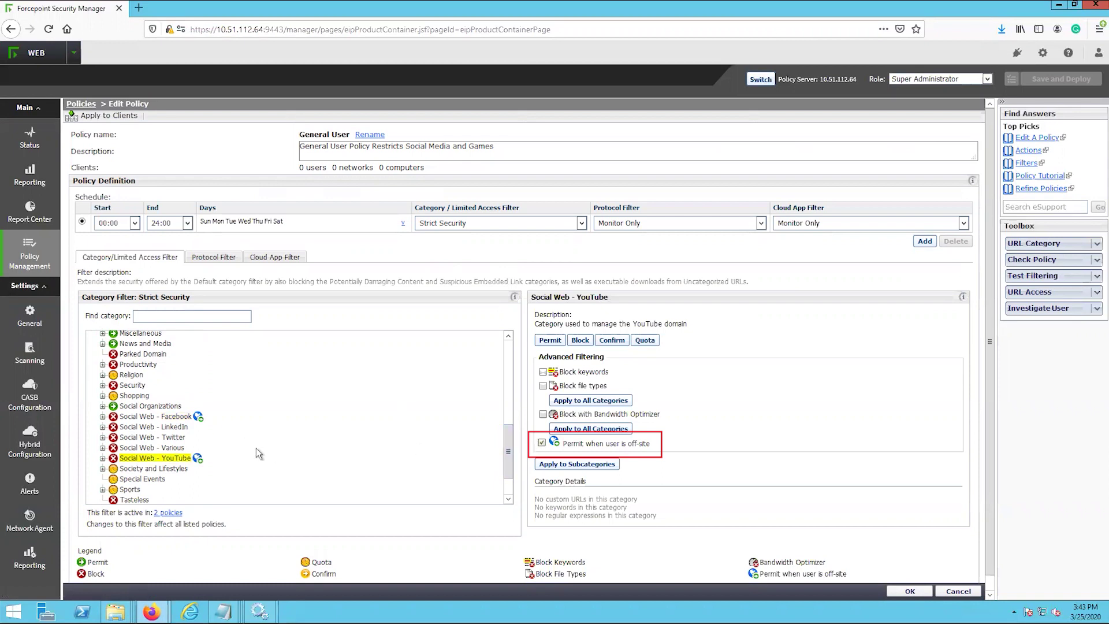
click(173, 438)
click(542, 444)
scroll(272, 390, up, 2)
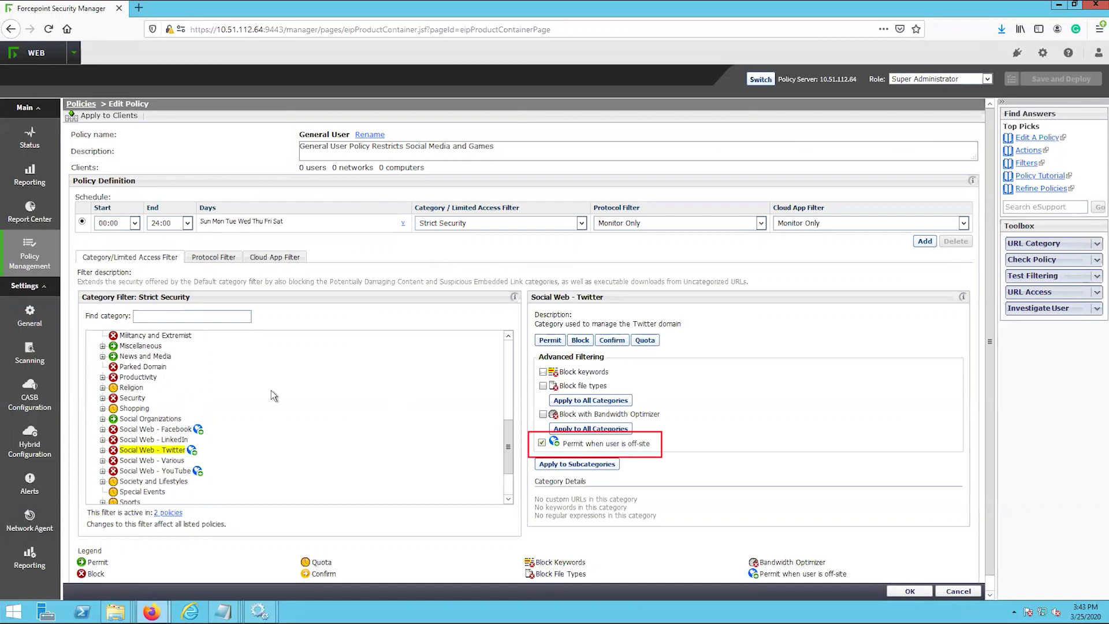
scroll(297, 376, up, 2)
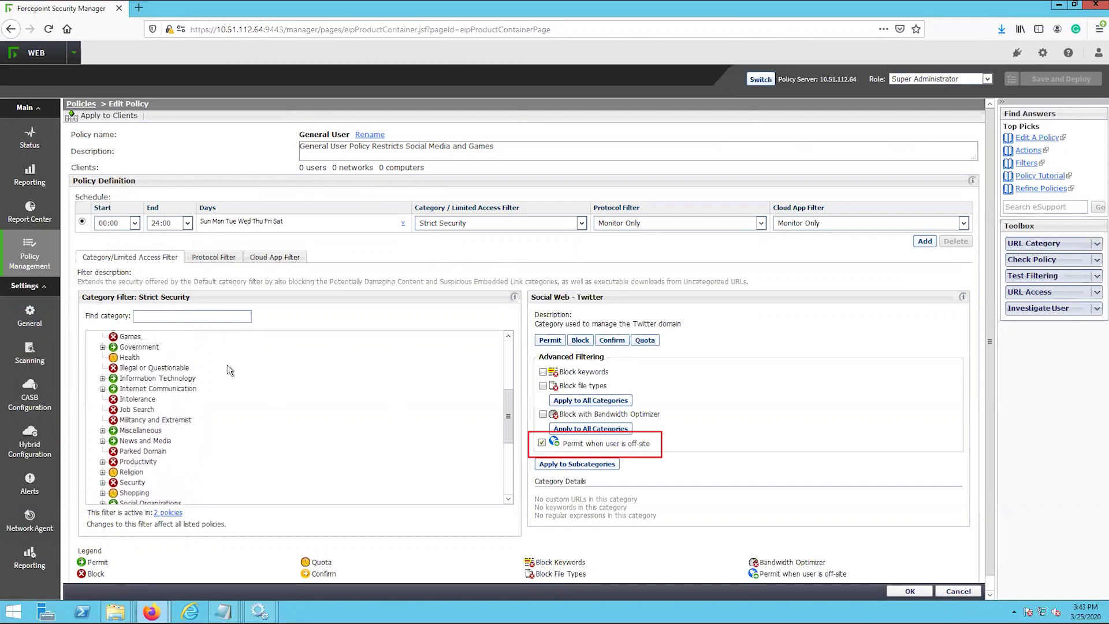
scroll(245, 384, up, 5)
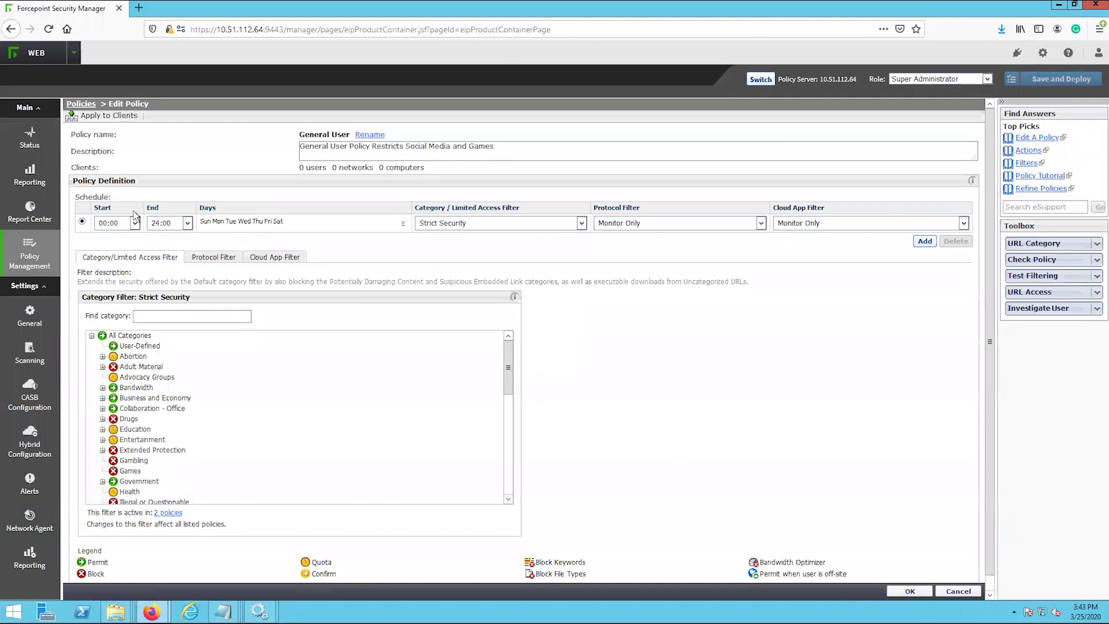
- Set the schedule start to 05:00 and end to 19:00, and untick Sunday and Saturday
click(135, 223)
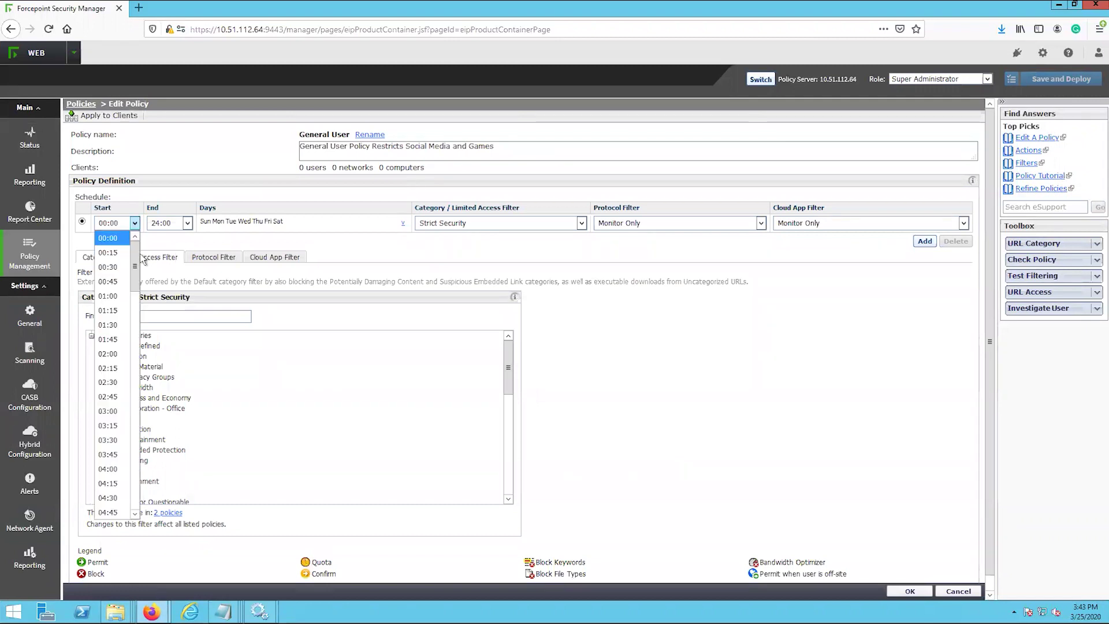
drag(141, 278, 143, 319)
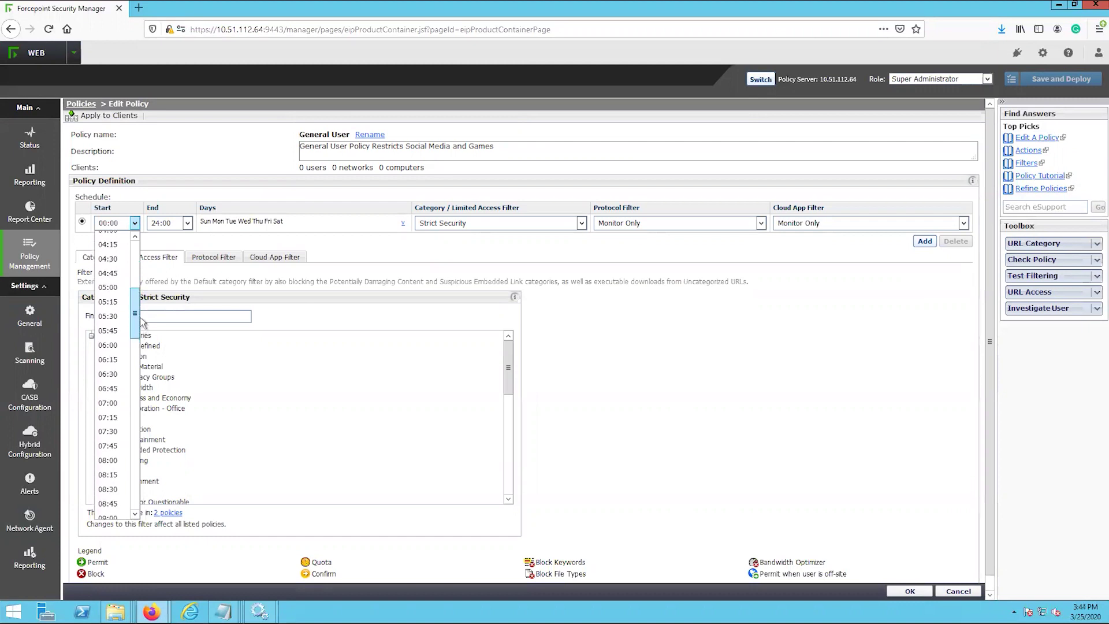
click(107, 288)
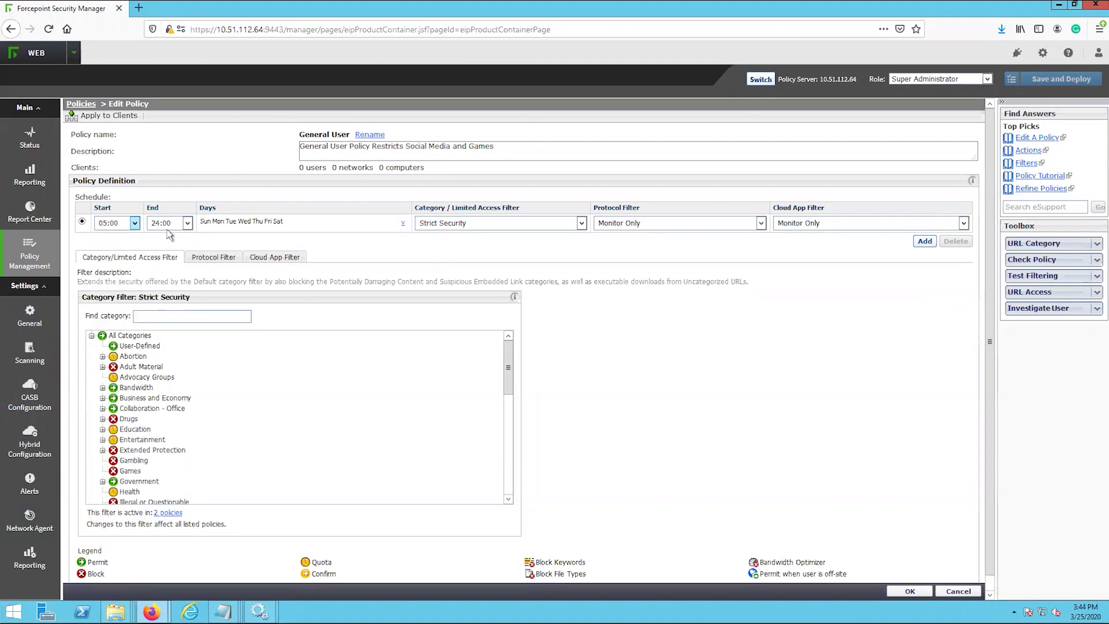
click(187, 225)
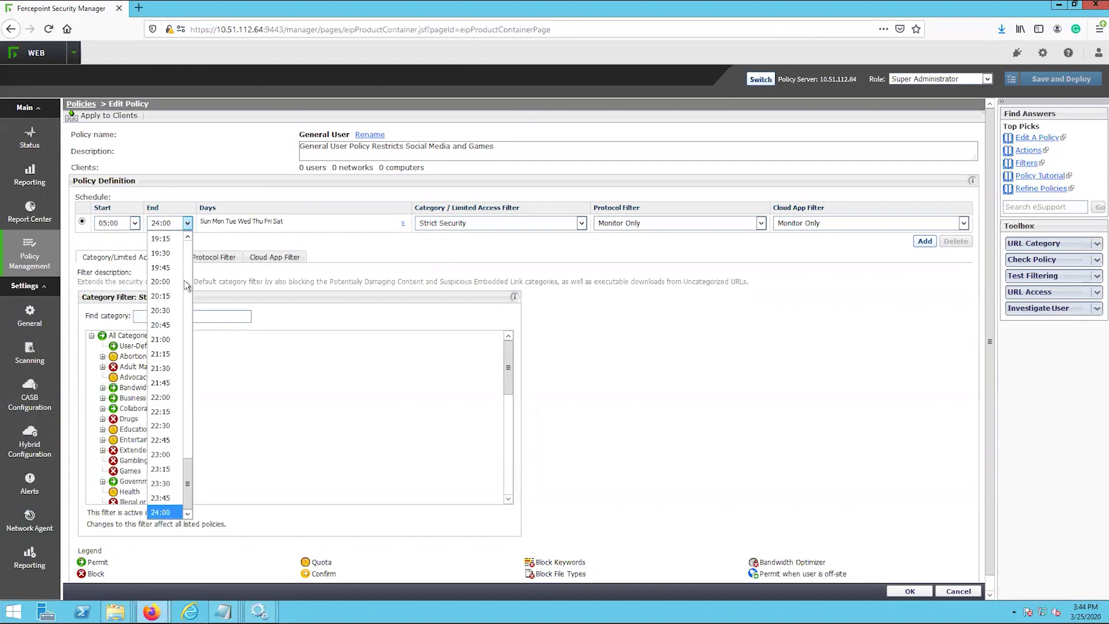
drag(188, 479, 192, 450)
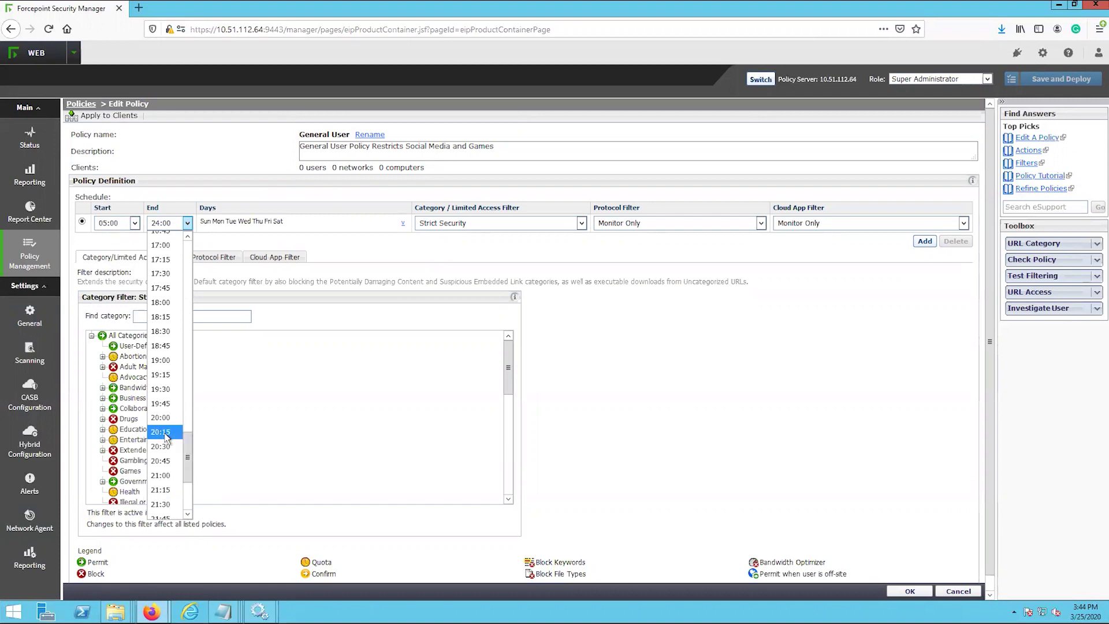
click(163, 360)
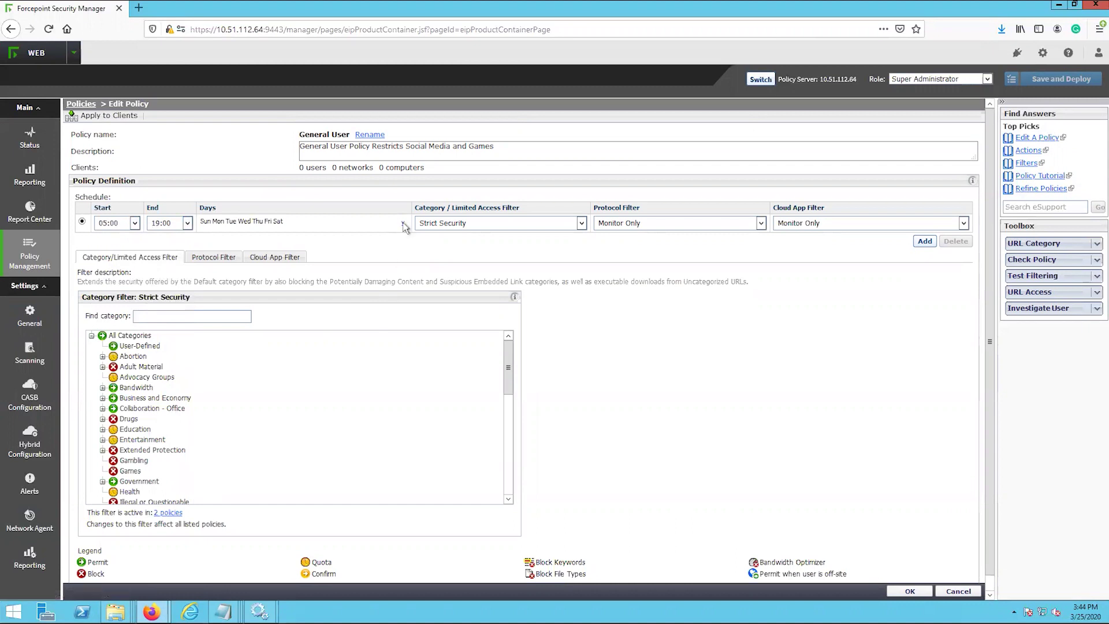
click(403, 224)
click(208, 224)
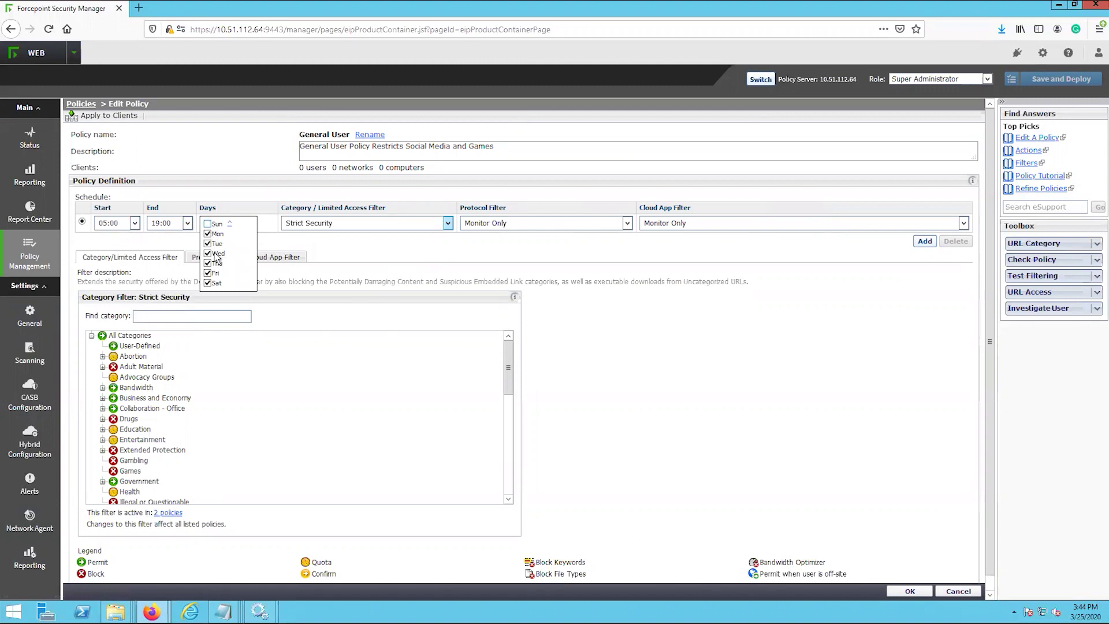
click(207, 283)
click(656, 314)
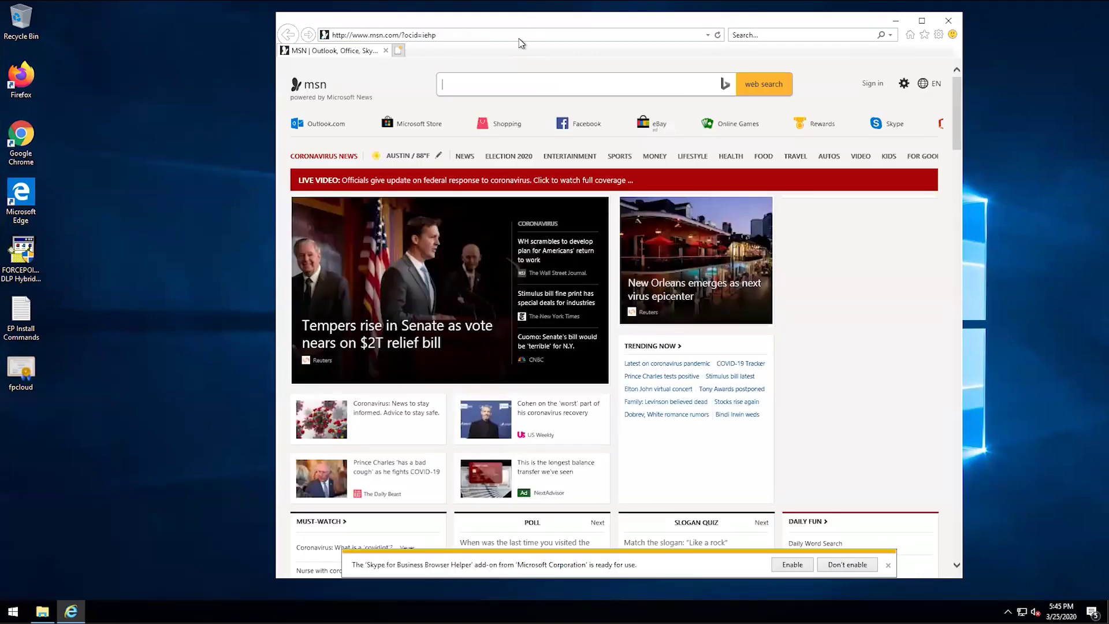
- Enter Youtube.com in the address bar, re-entering it after the redirect back to MSN
click(519, 36)
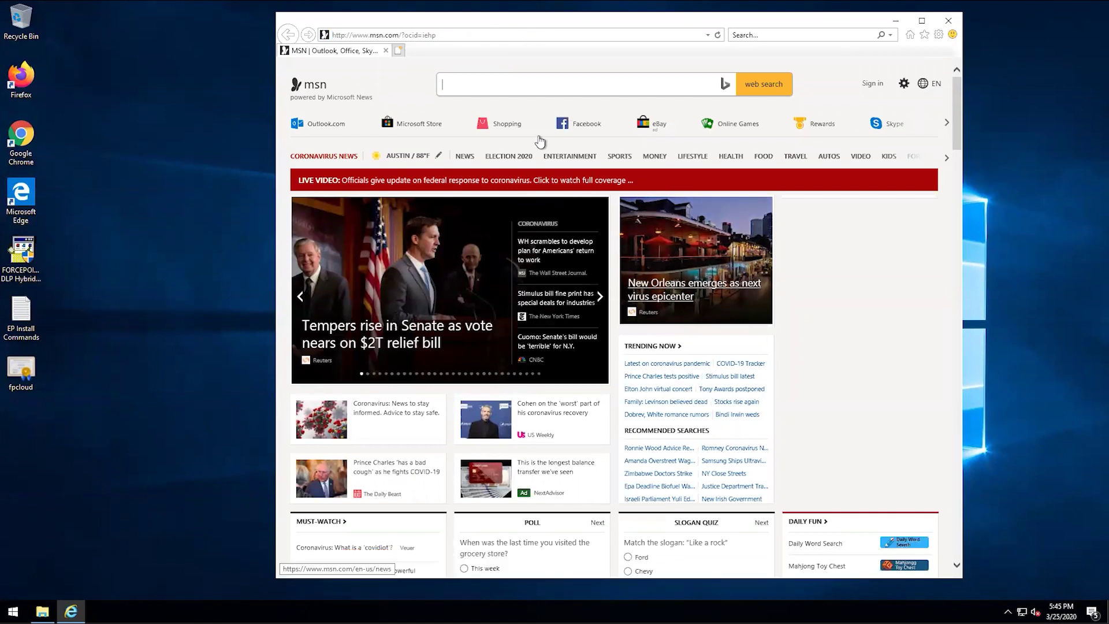
click(464, 37)
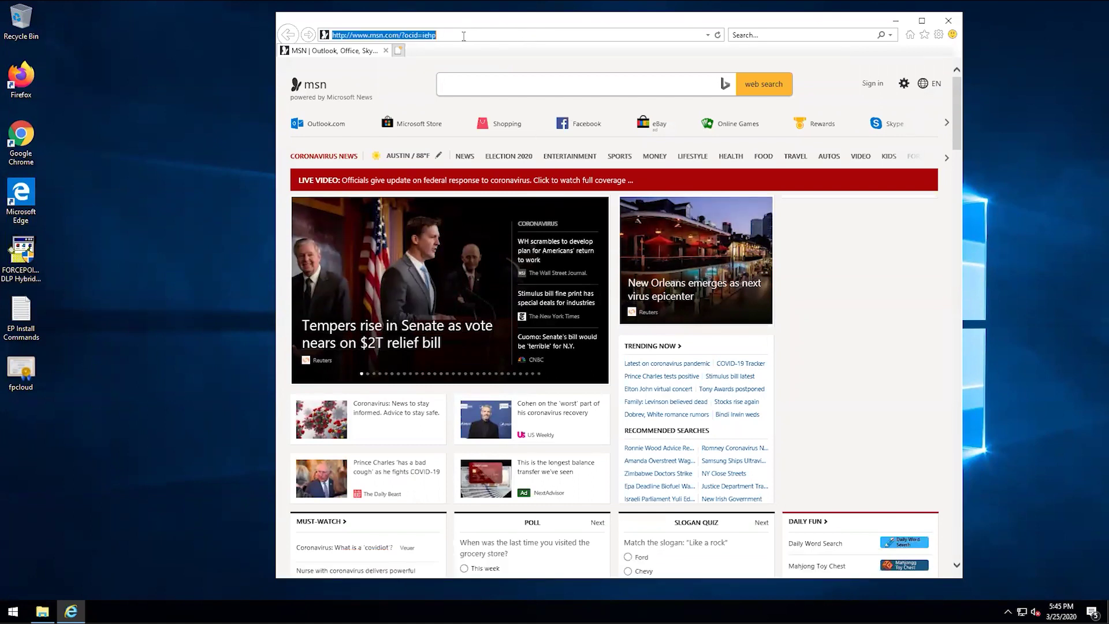
text(Youtube.com/)
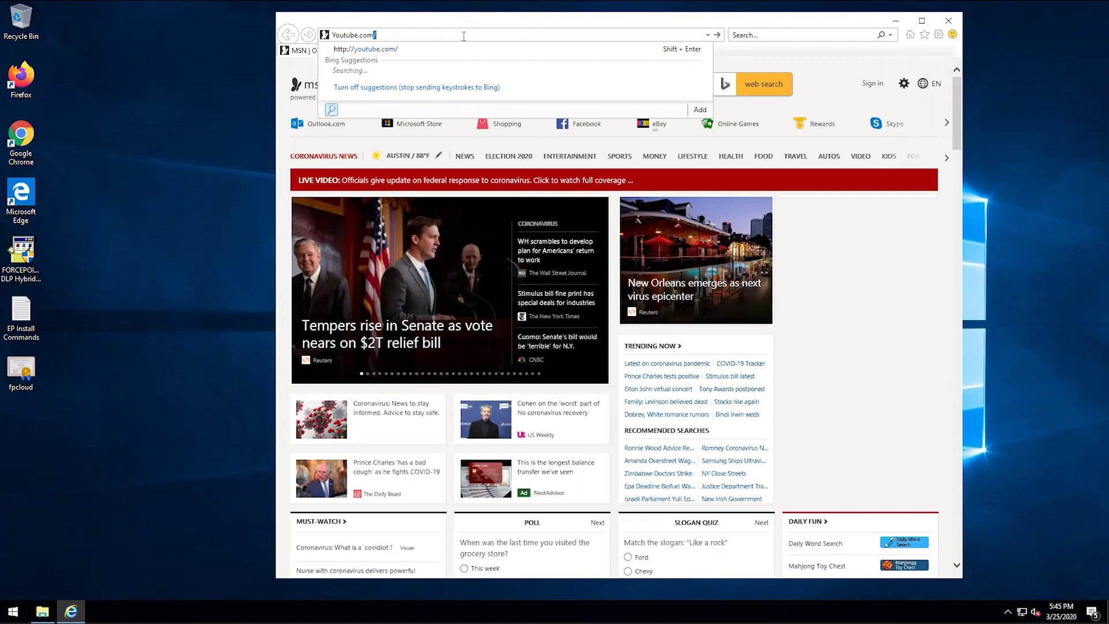
key(Return)
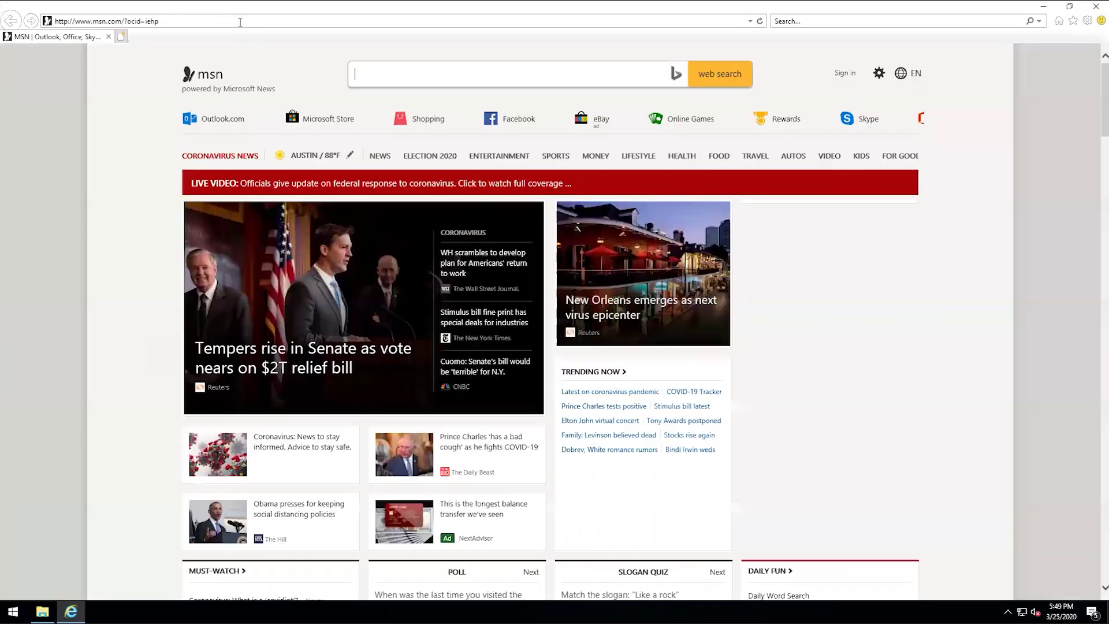
click(240, 22)
text(Youtue.co)
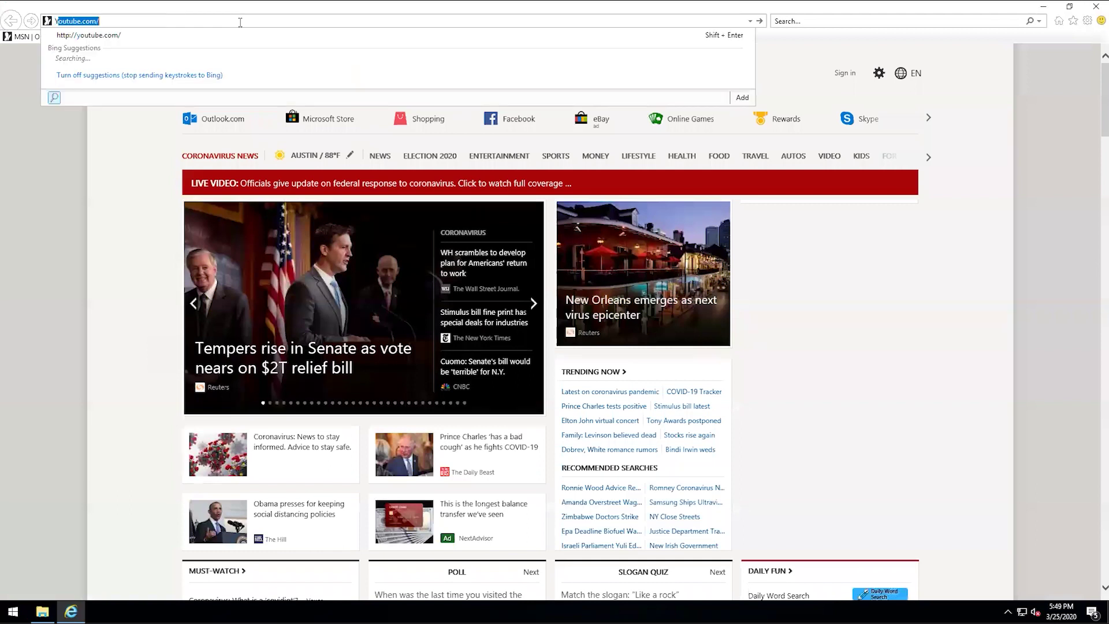
text(m)
key(Return)
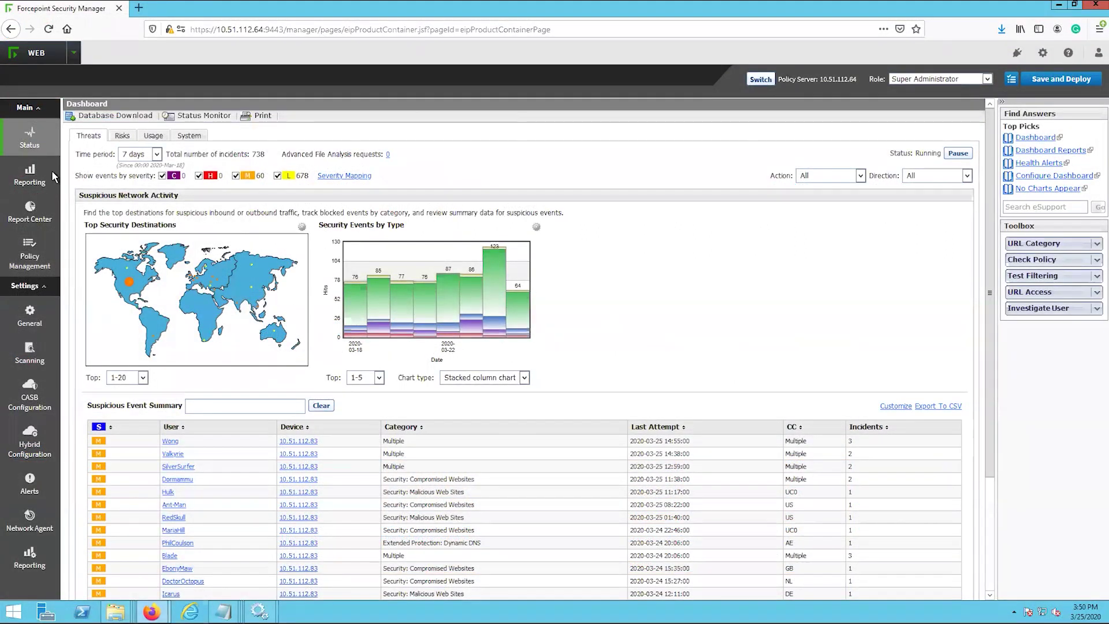
- Open the Transaction Viewer and filter it by User to the test user
mouse_move(43, 183)
mouse_move(32, 215)
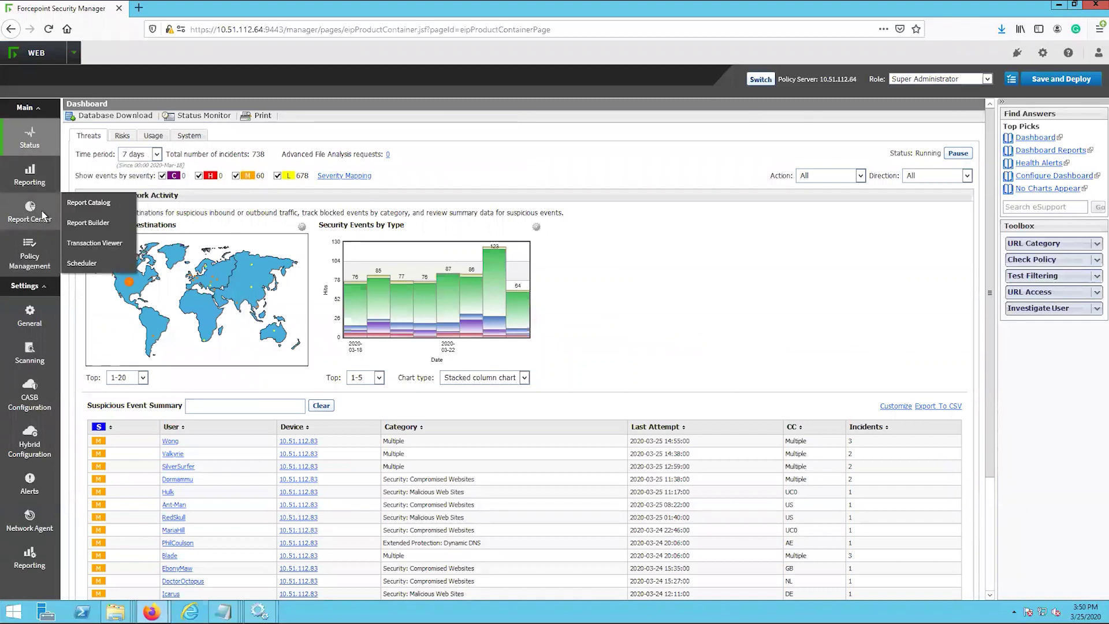
click(109, 224)
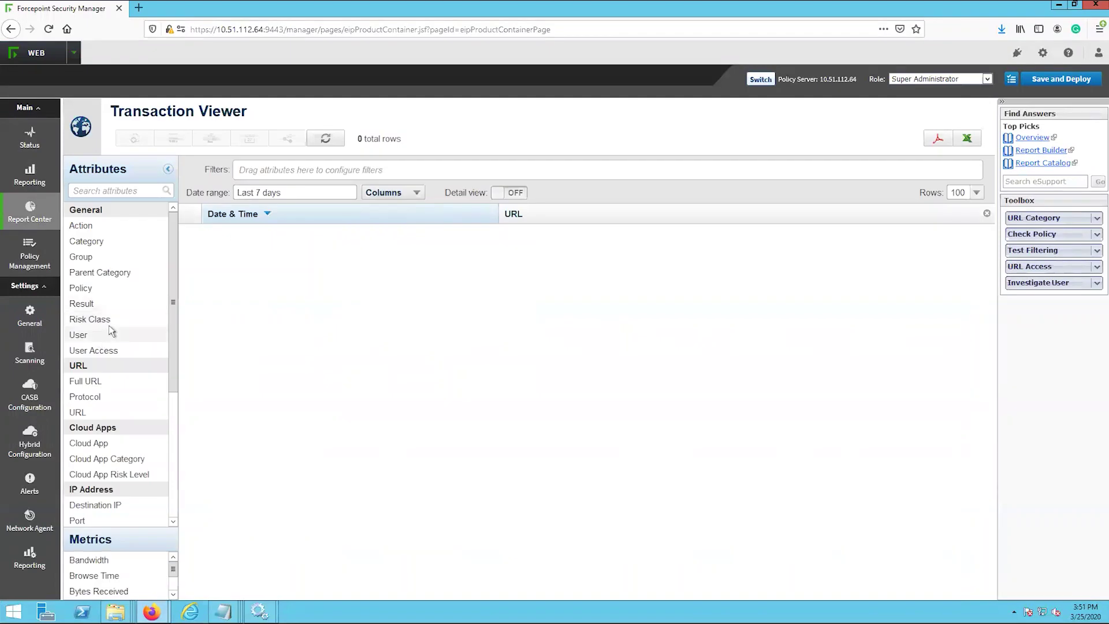
drag(142, 335, 304, 179)
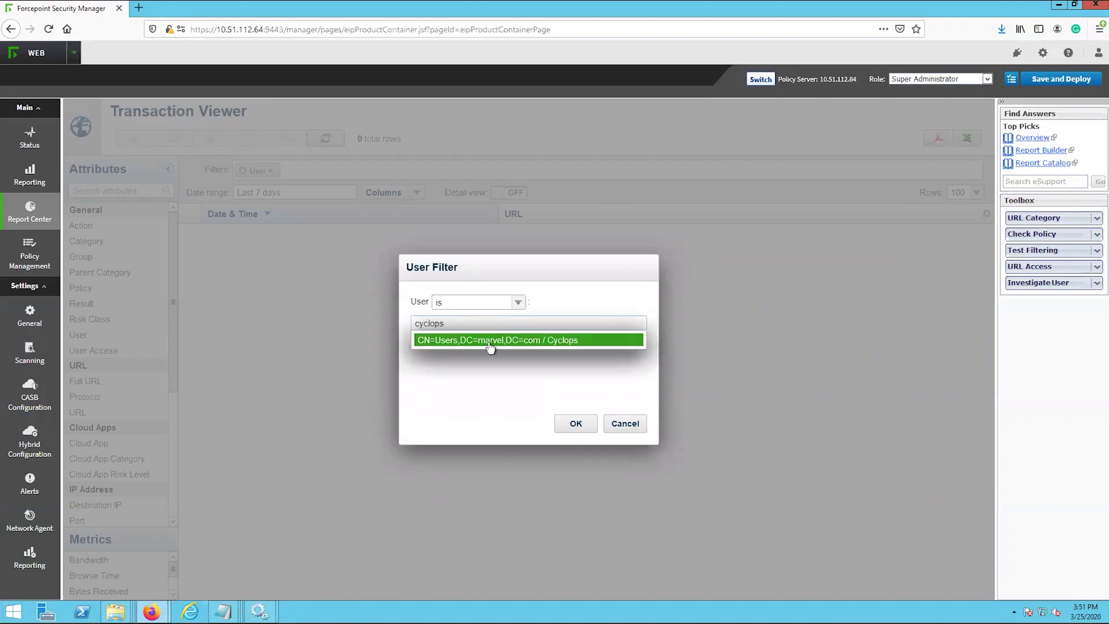
click(491, 347)
click(576, 424)
- Add Action and Category columns, rerun the report, then open the cloud Applications report
drag(81, 226, 457, 272)
drag(116, 242, 770, 227)
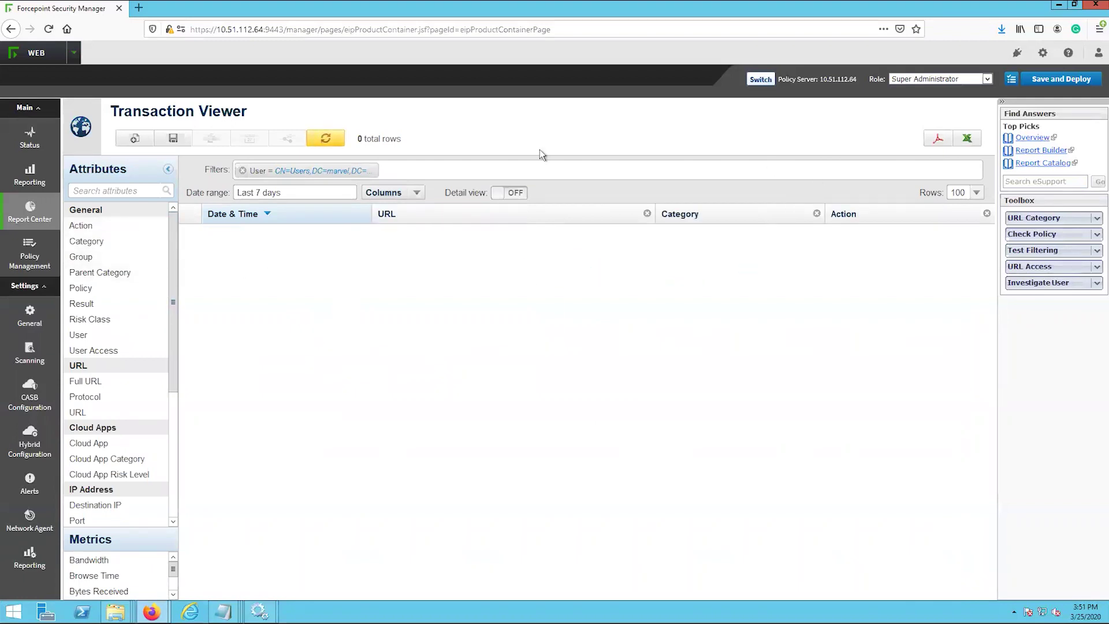
click(326, 141)
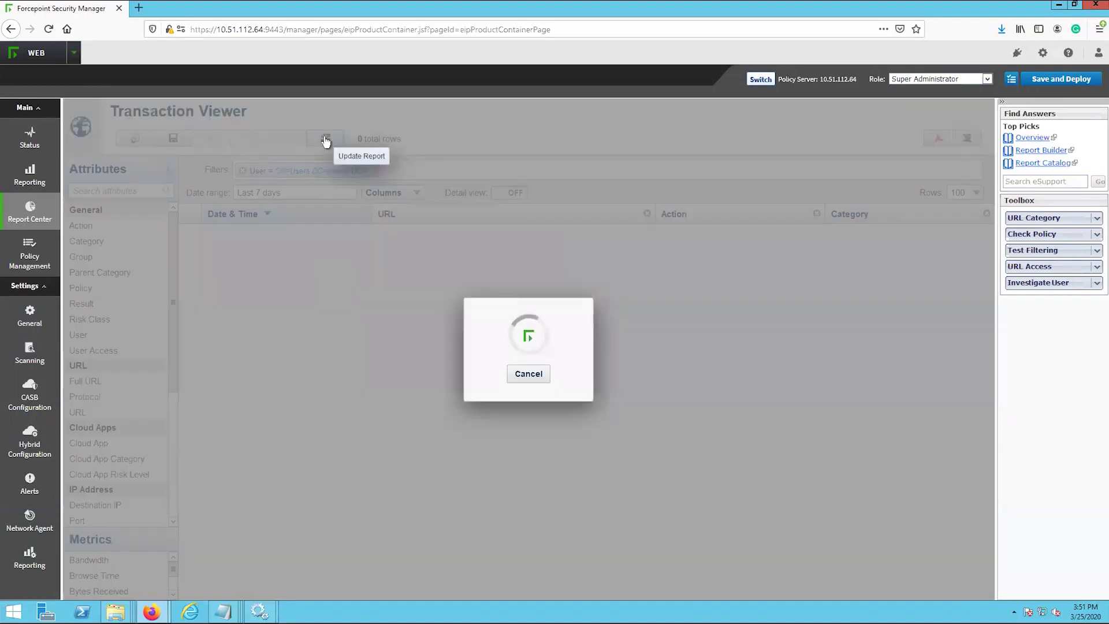
drag(872, 215, 674, 215)
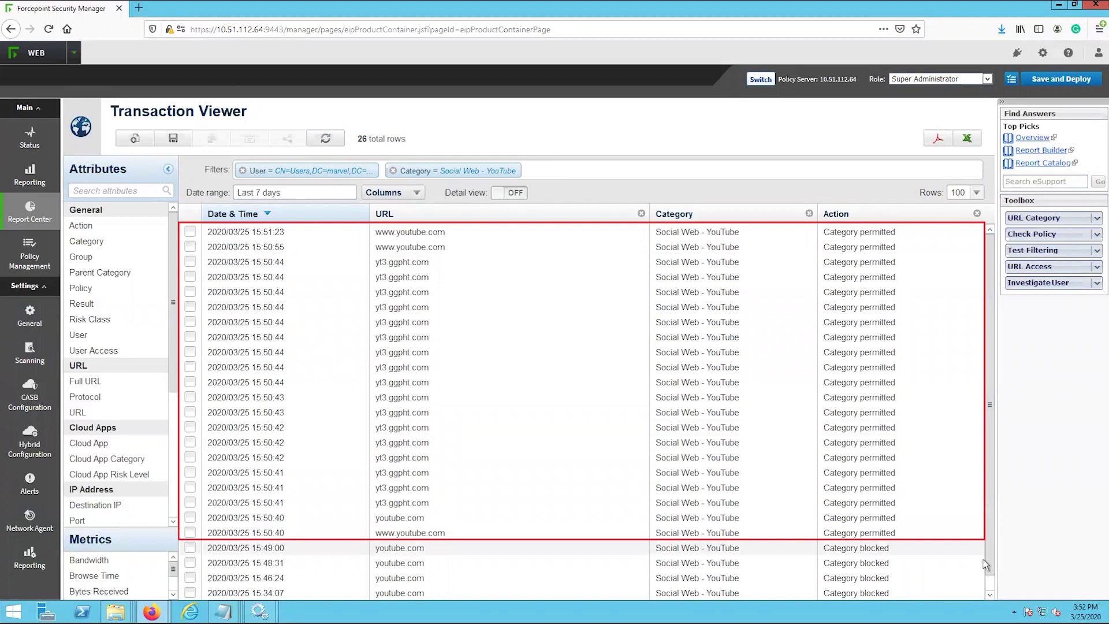
click(989, 595)
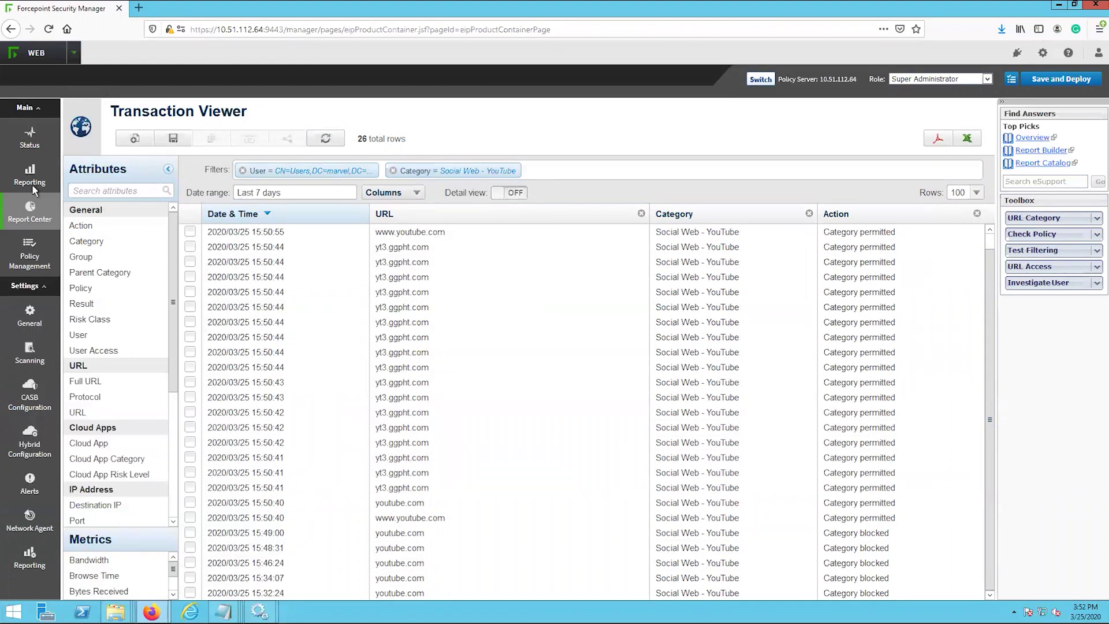
mouse_move(51, 172)
click(105, 208)
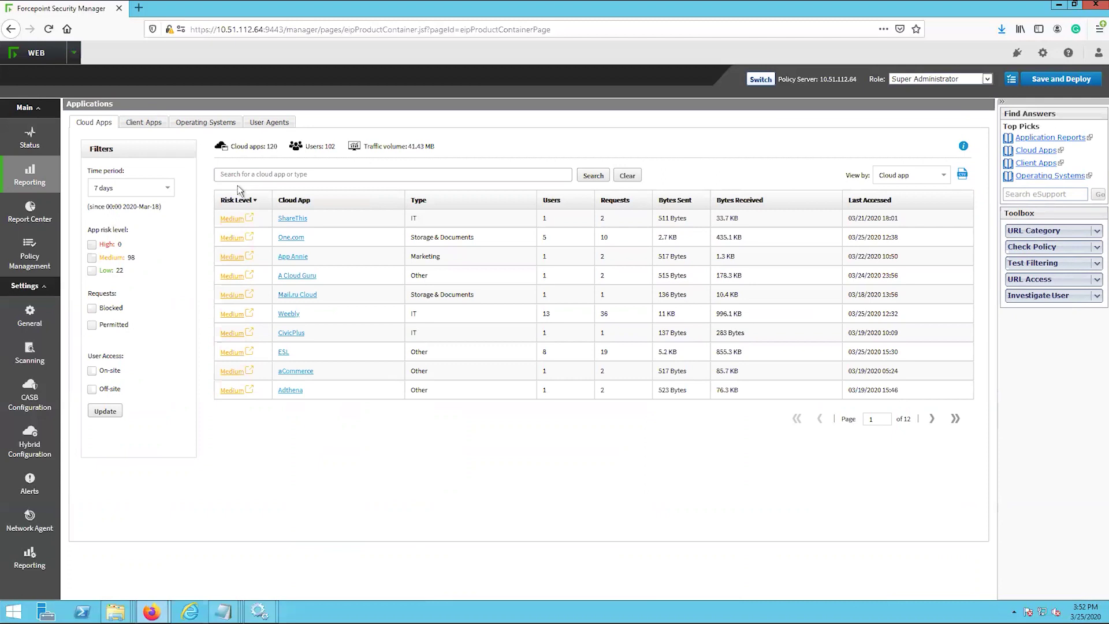
- Check the ShareThis details, then open One.com's user summary filtered to Off-site User Access
click(250, 222)
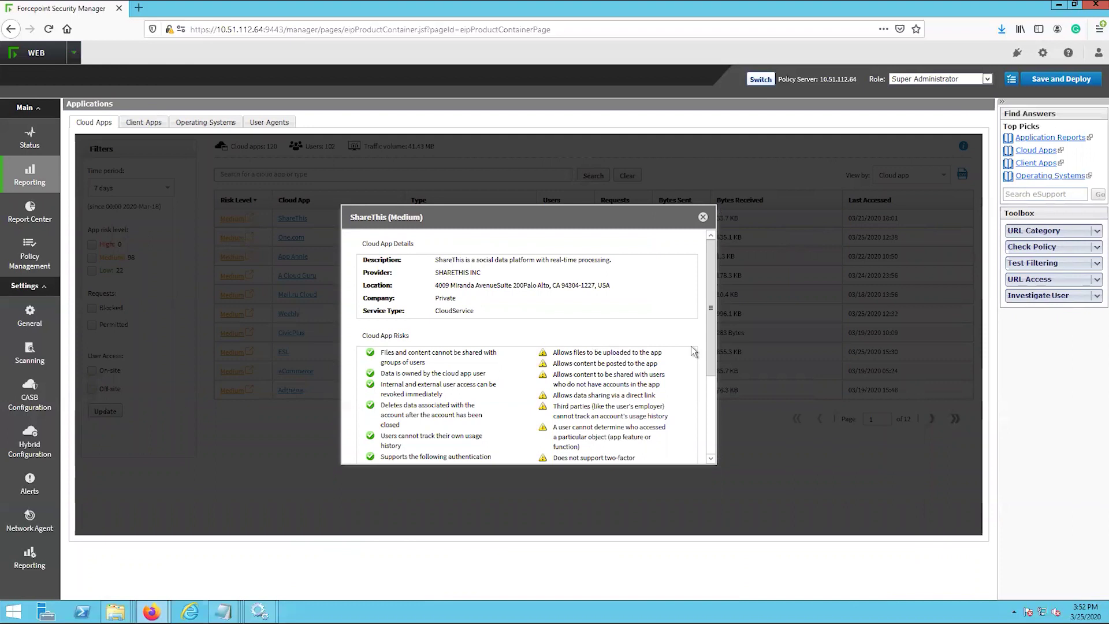
click(703, 217)
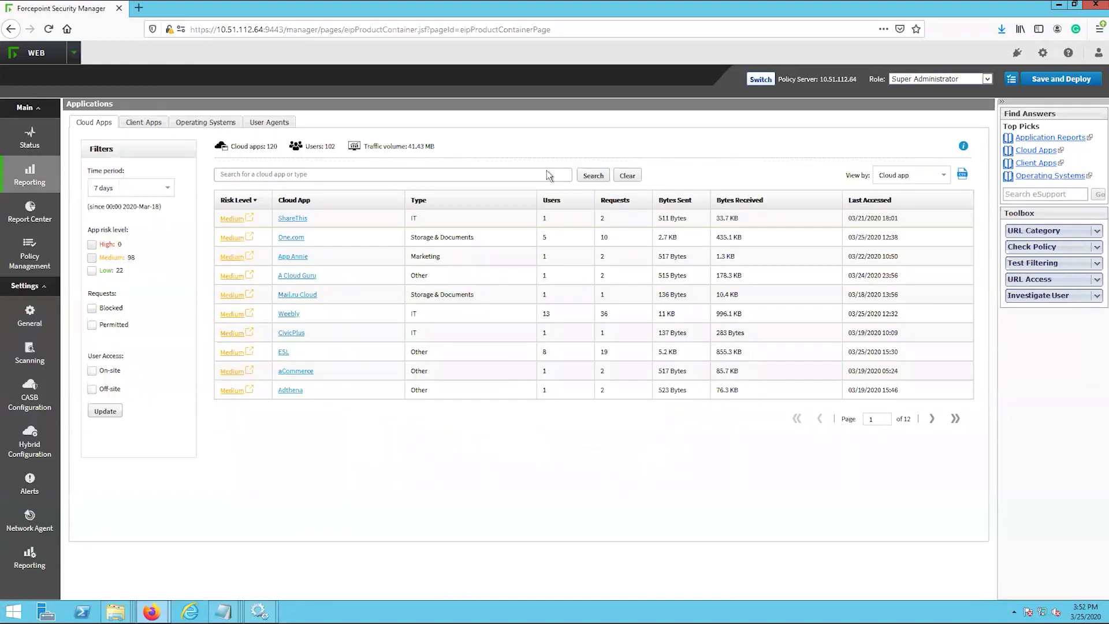
click(285, 238)
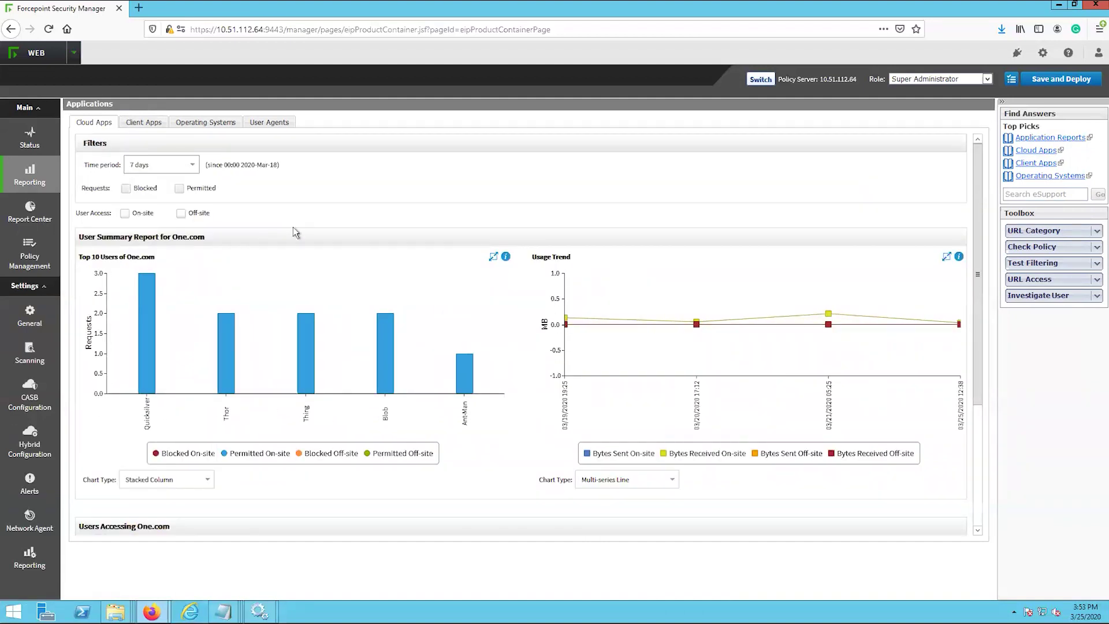
click(183, 213)
scroll(349, 235, down, 3)
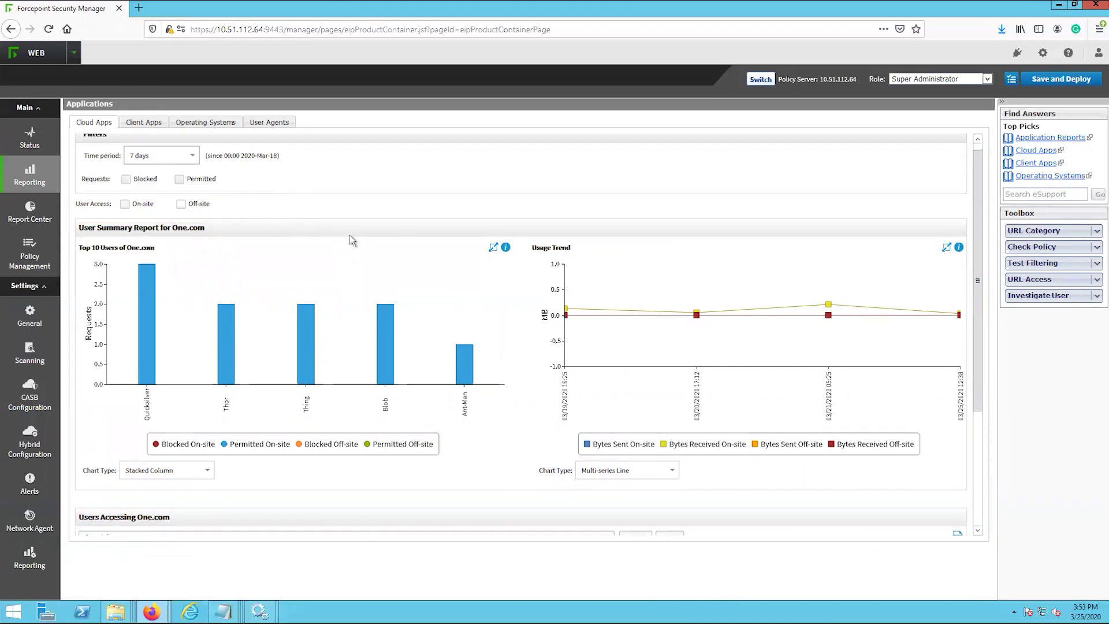